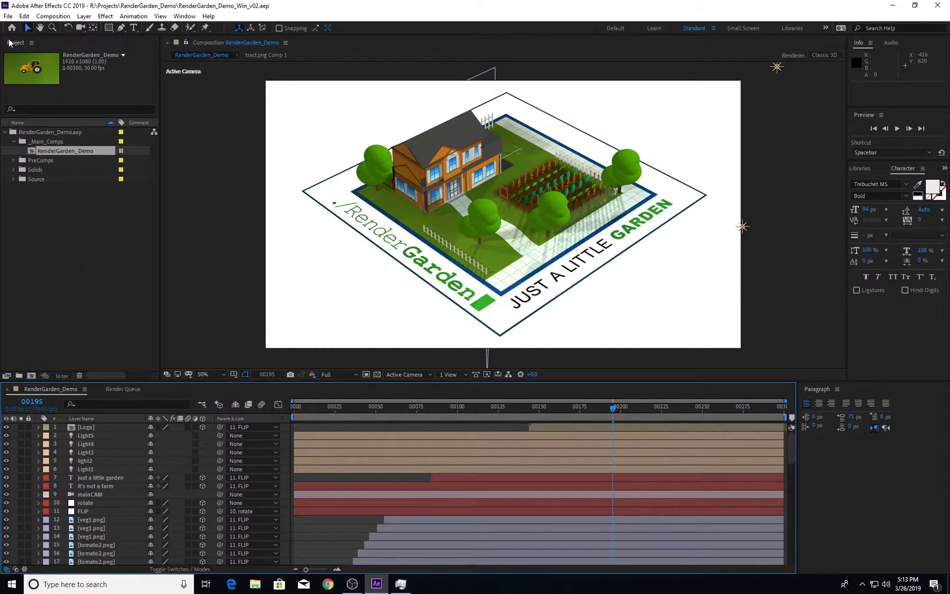
Open the recent project Steps.aep and step through Comp 1 frame by frame to read its four numbered requirements
{"action": "left_click", "coordinate": [8, 16]}
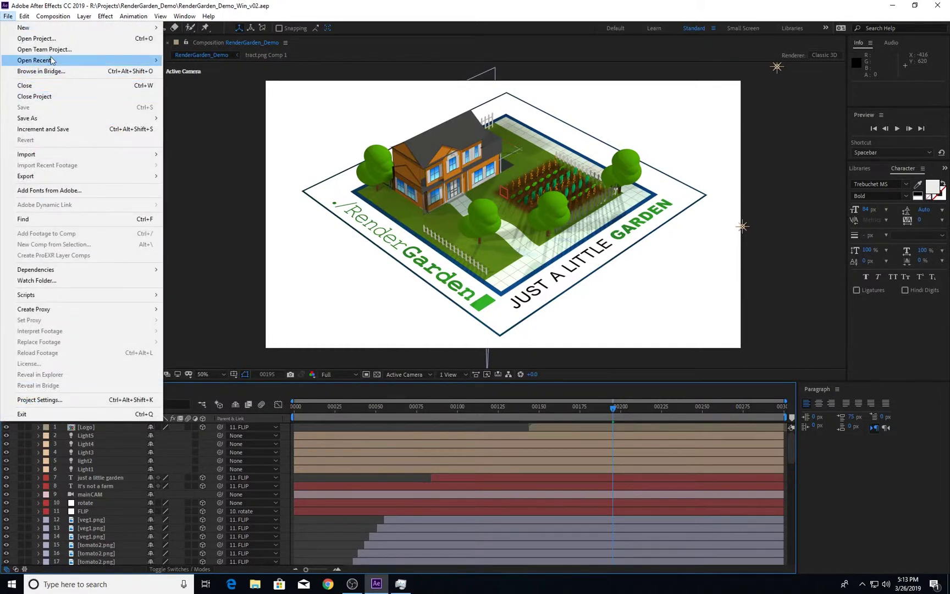
{"action": "mouse_move", "coordinate": [53, 61]}
{"action": "left_click", "coordinate": [234, 71]}
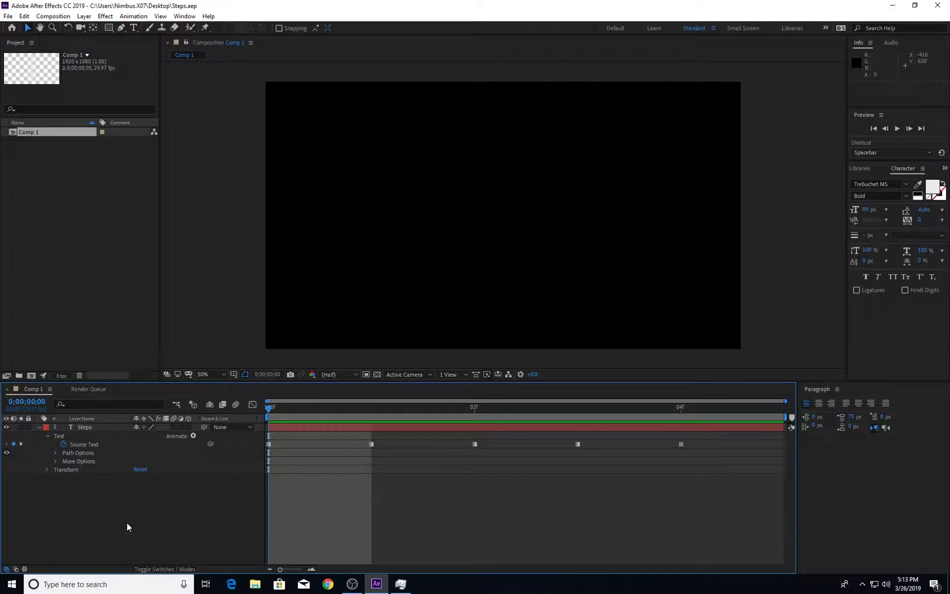
{"action": "key", "text": "Page_Down"}
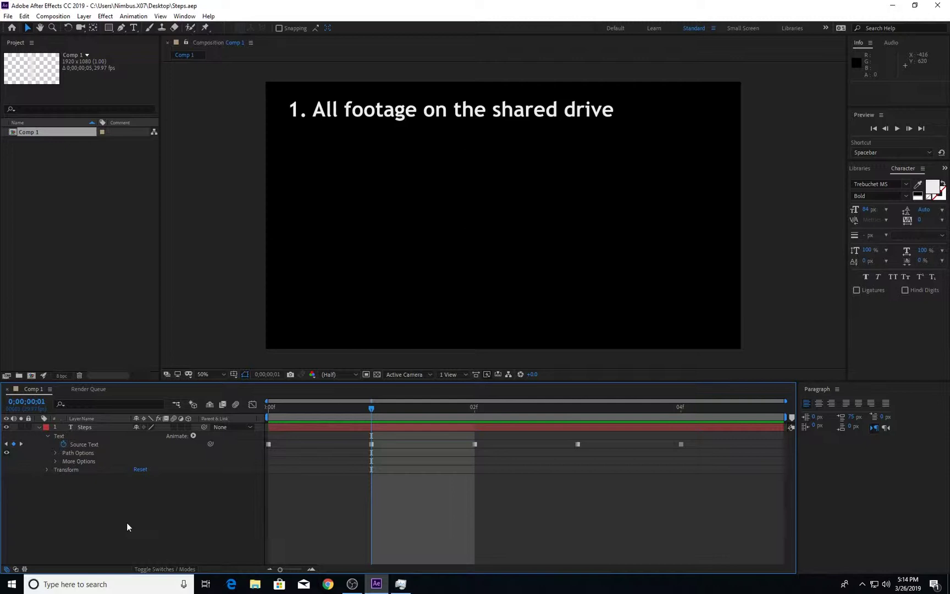
{"action": "key", "text": "Page_Down"}
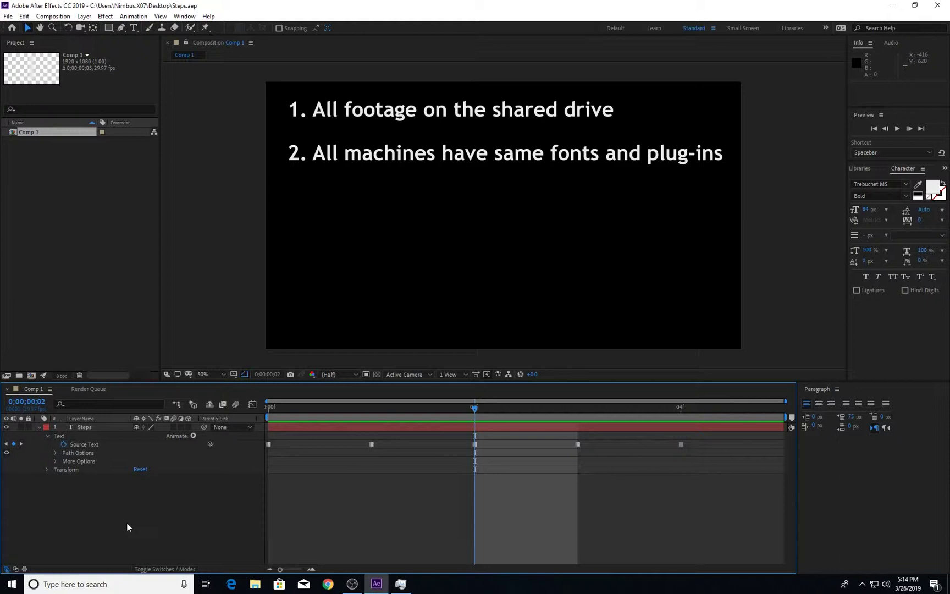
{"action": "key", "text": "Page_Down"}
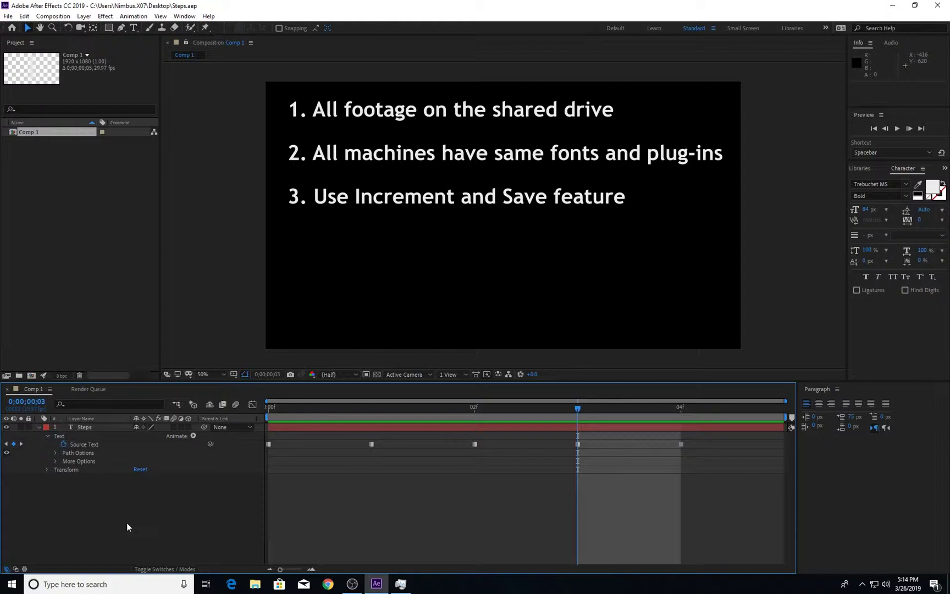
{"action": "key", "text": "Page_Down"}
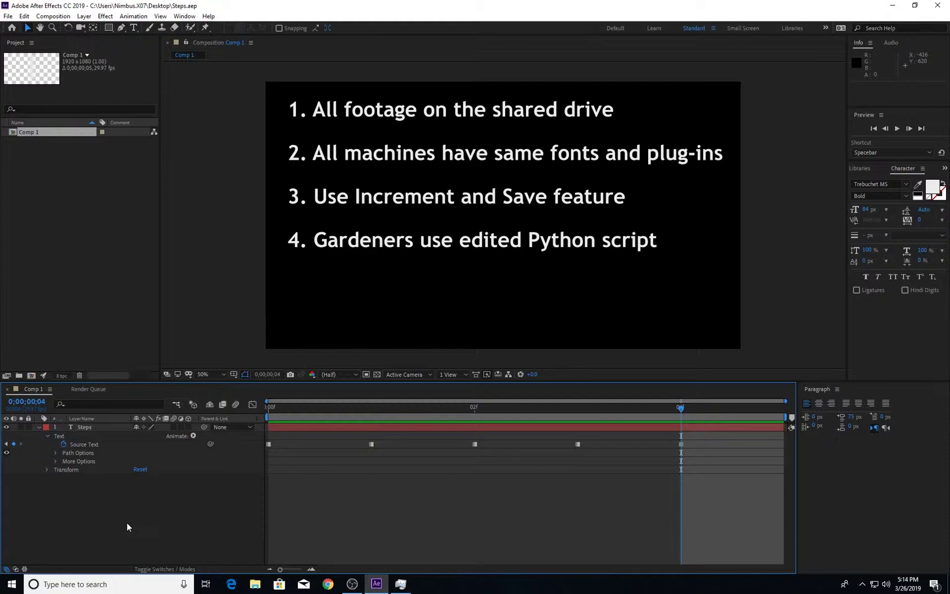
Reopen the recent project RenderGarden_Demo_Win_v02.aep from the R: drive
{"action": "left_click", "coordinate": [8, 16]}
{"action": "mouse_move", "coordinate": [49, 65]}
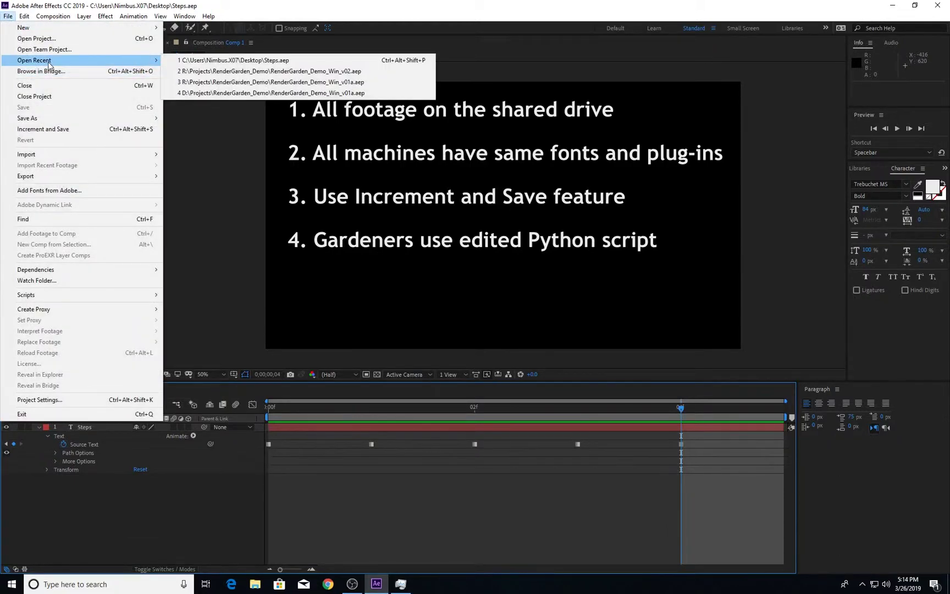
{"action": "left_click", "coordinate": [236, 71]}
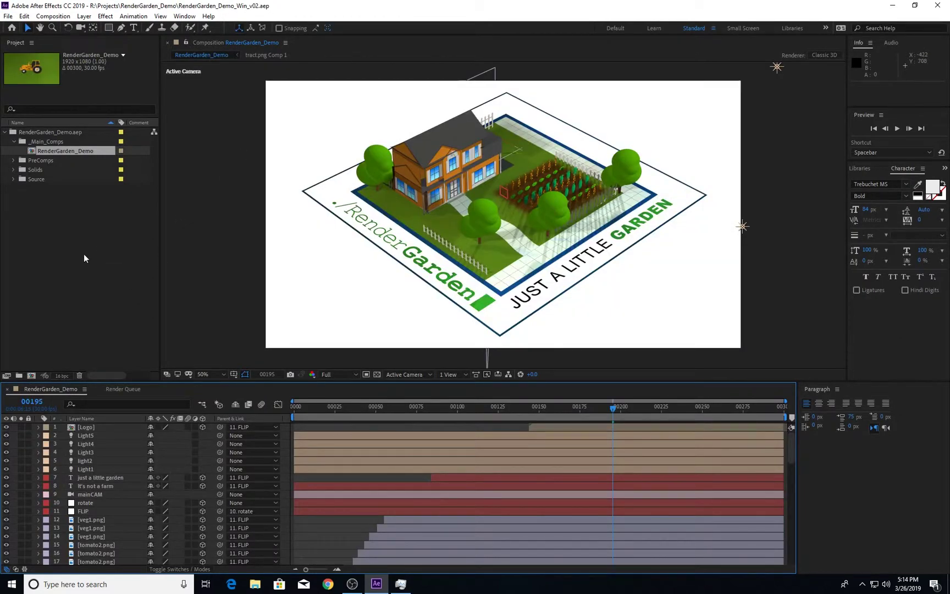
Enable Increment and Save in the RenderGarden script's advanced preferences and close its window
{"action": "left_click", "coordinate": [189, 20]}
{"action": "left_click", "coordinate": [216, 416]}
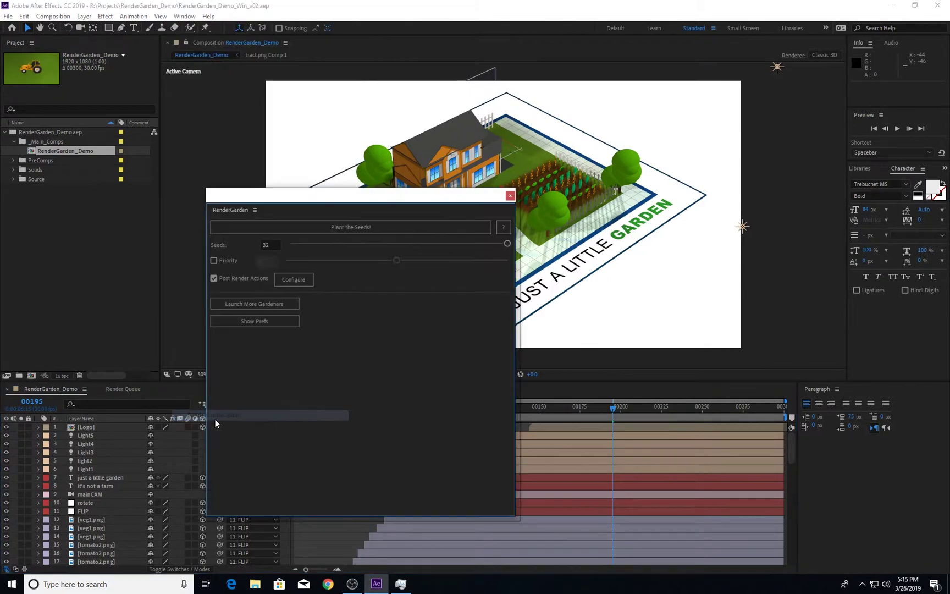
{"action": "left_click", "coordinate": [225, 323]}
{"action": "left_click_drag", "start_coordinate": [285, 199], "coordinate": [170, 130]}
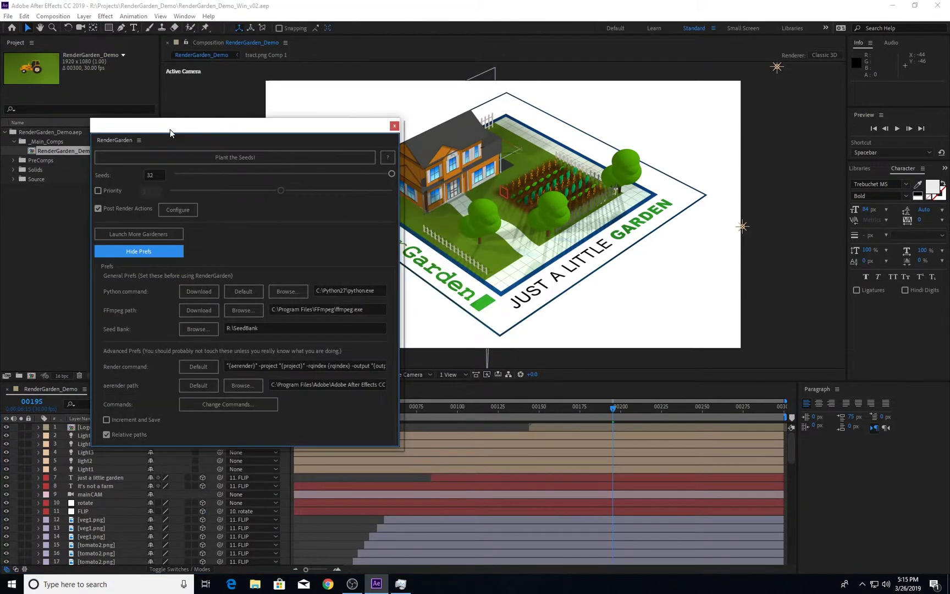
{"action": "mouse_move", "coordinate": [150, 419]}
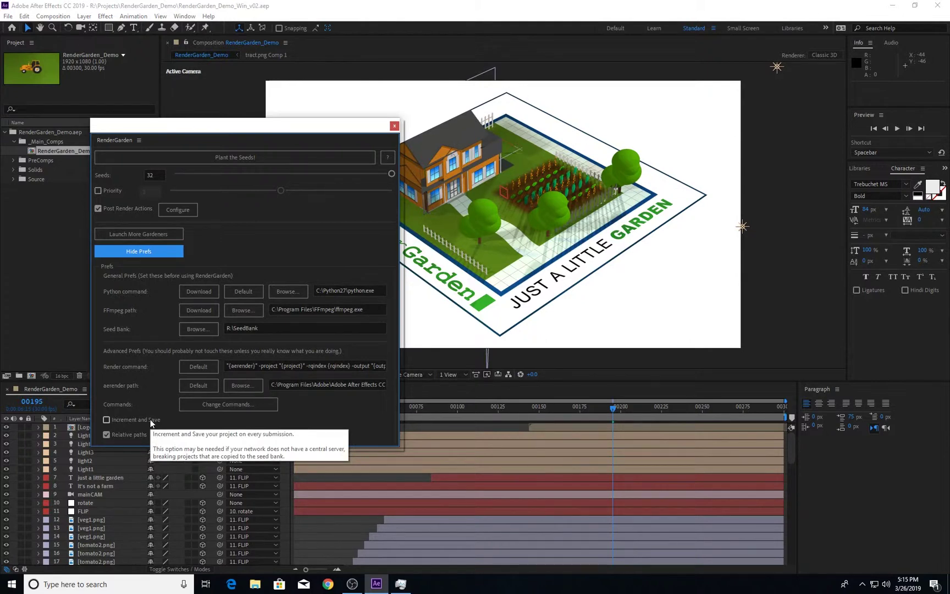
{"action": "left_click", "coordinate": [150, 419]}
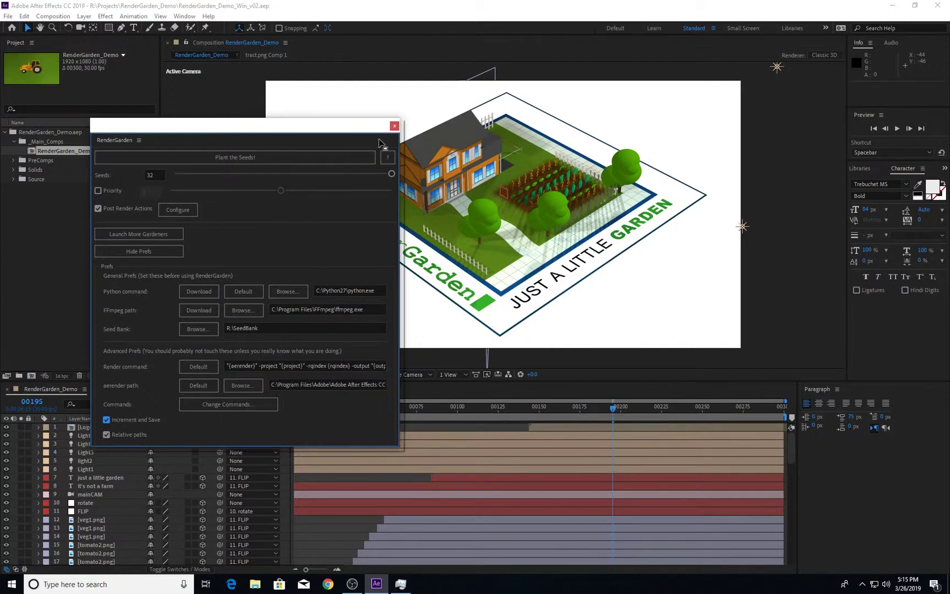
{"action": "left_click", "coordinate": [394, 127]}
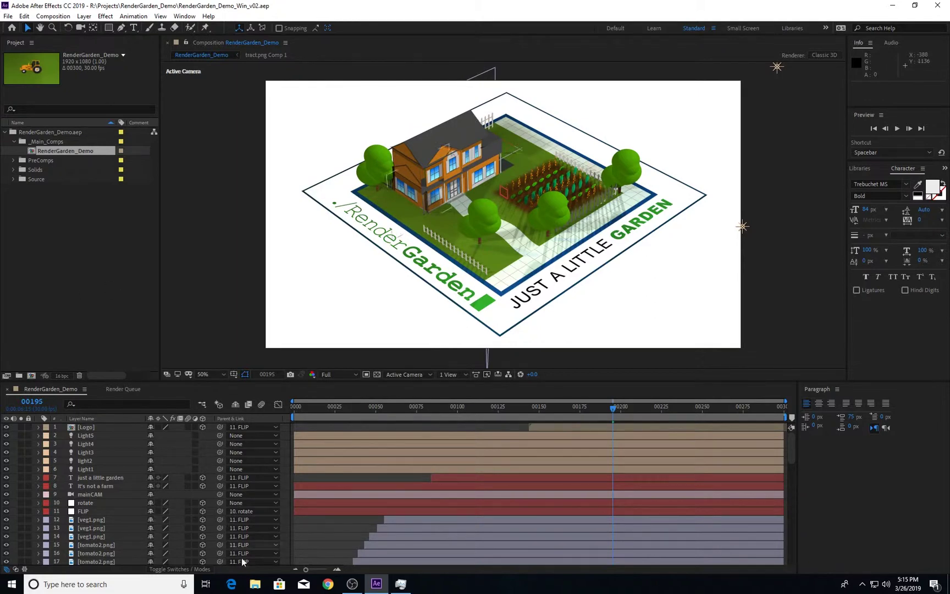
In File Explorer, find RenderGarden_Demo_Win_v02.aep in R:\Projects\RenderGarden_Demo, then return to After Effects
{"action": "left_click", "coordinate": [255, 585]}
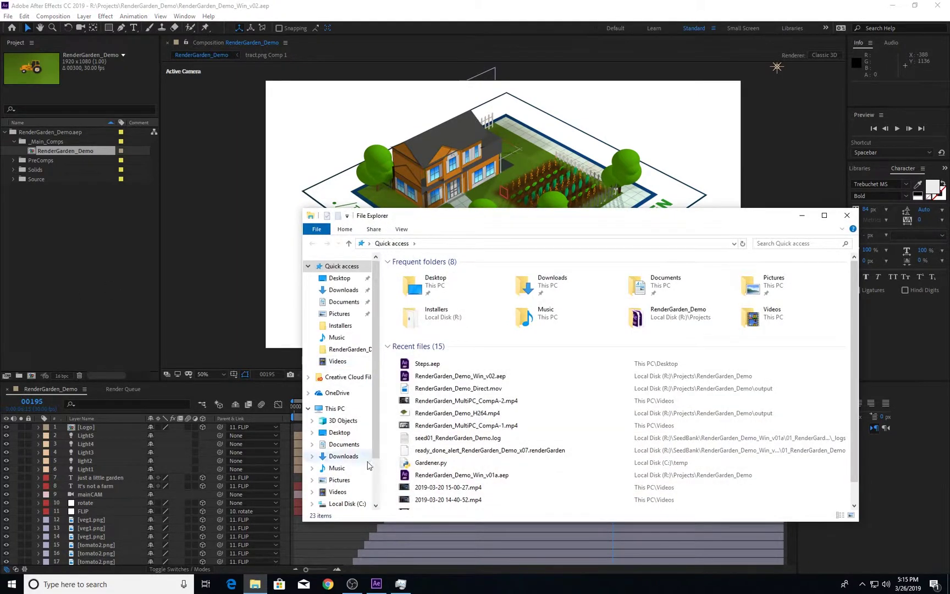
{"action": "left_click_drag", "start_coordinate": [380, 440], "coordinate": [377, 482]}
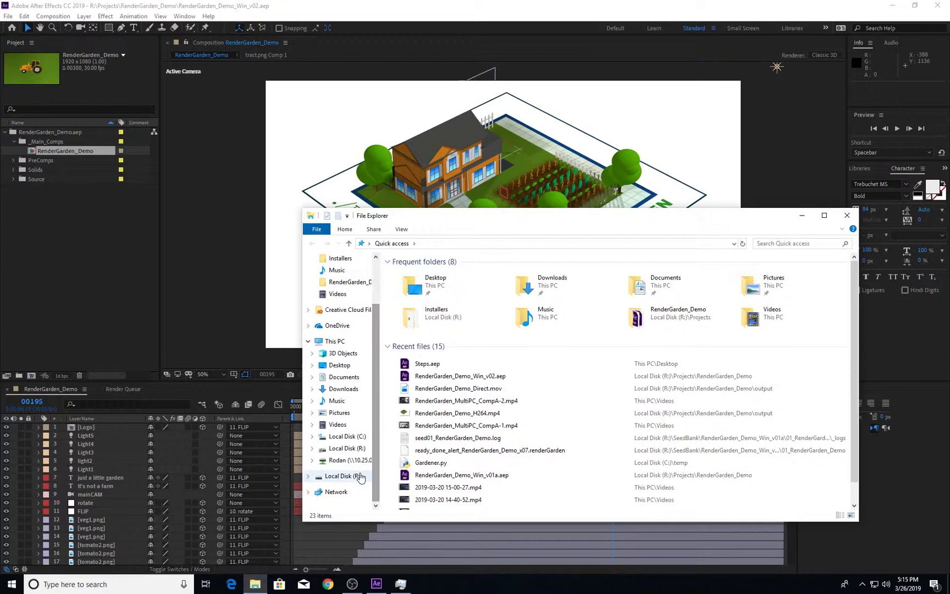
{"action": "left_click", "coordinate": [357, 476]}
{"action": "left_click", "coordinate": [416, 286]}
{"action": "double_click", "coordinate": [416, 286]}
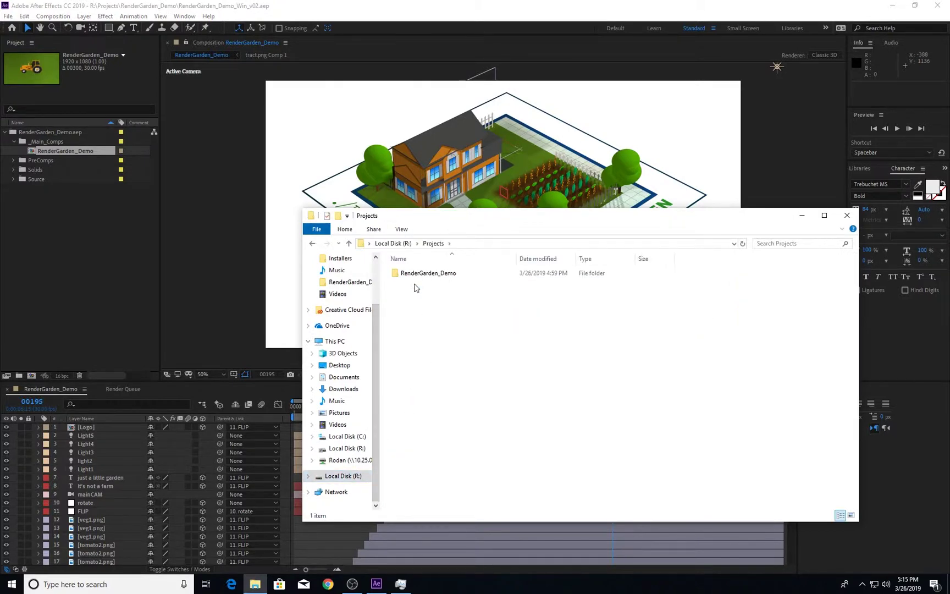
{"action": "double_click", "coordinate": [423, 274]}
{"action": "left_click", "coordinate": [477, 387]}
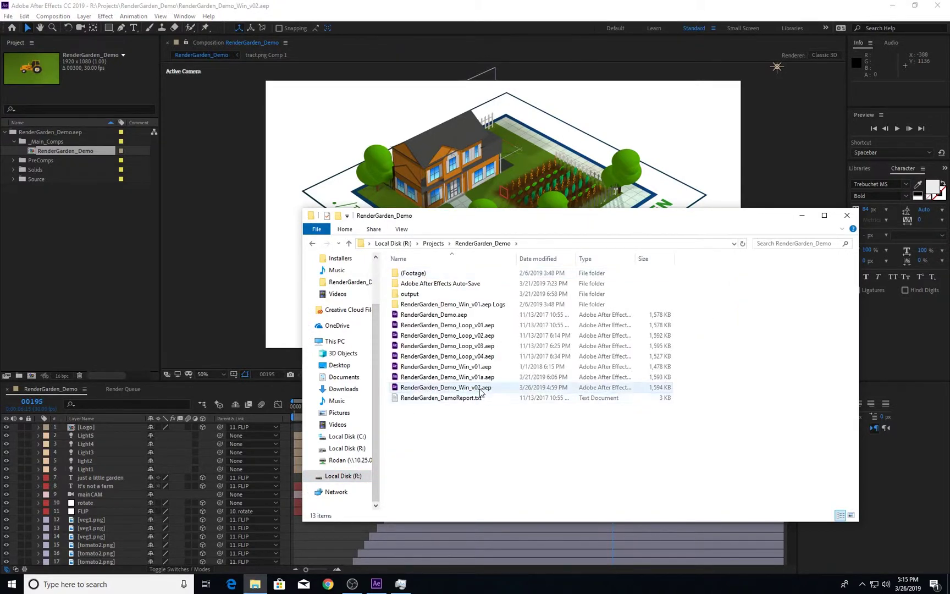
{"action": "left_click_drag", "start_coordinate": [525, 224], "coordinate": [556, 241]}
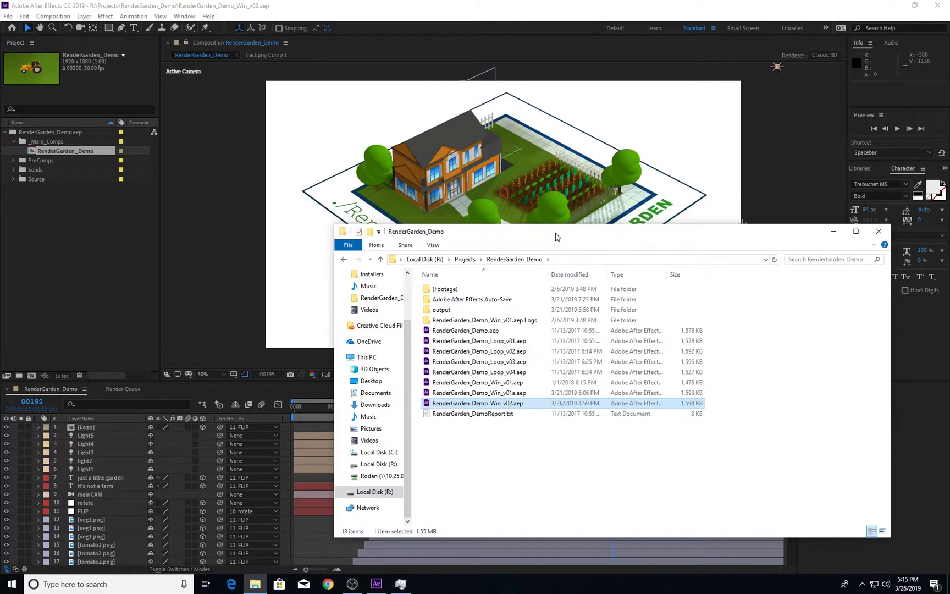
{"action": "left_click", "coordinate": [309, 6]}
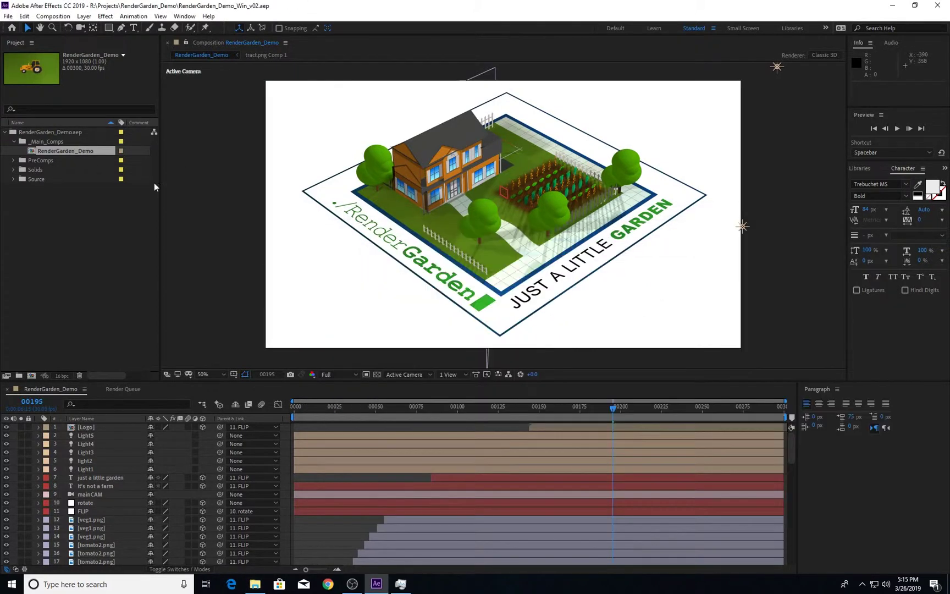
Show the Render Queue, set the RenderGarden script to 8 seeds and check its preferences
{"action": "left_click", "coordinate": [119, 388]}
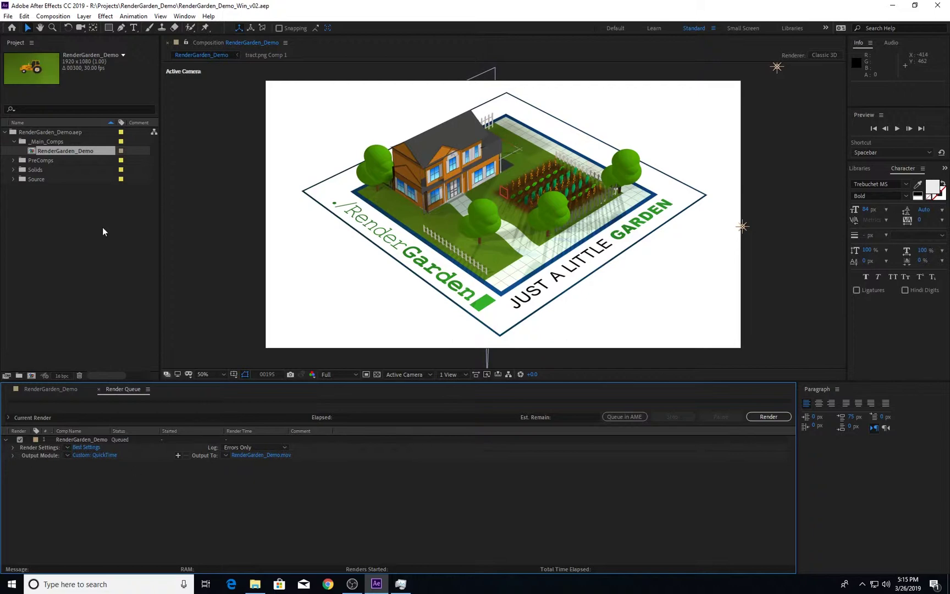
{"action": "left_click", "coordinate": [185, 16]}
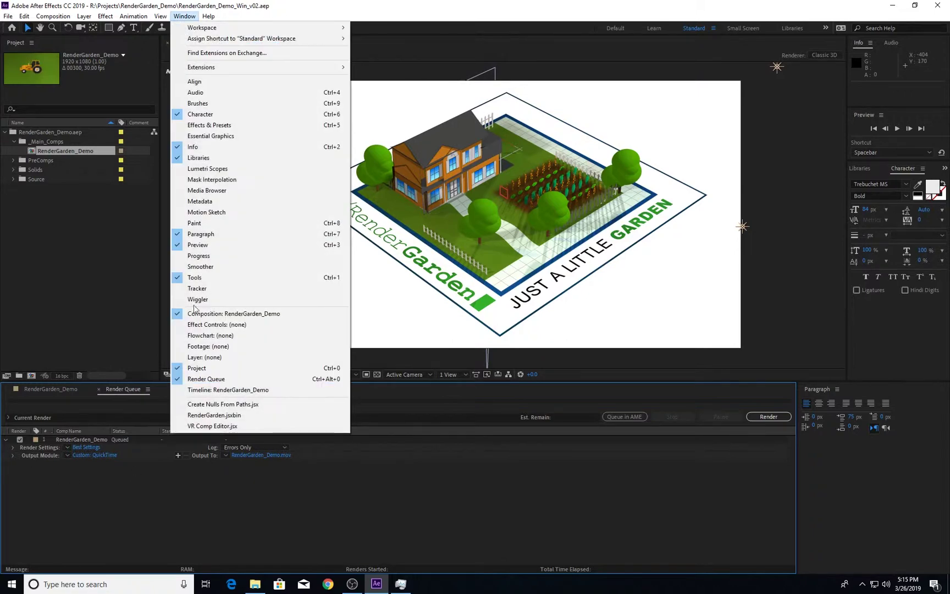
{"action": "left_click", "coordinate": [225, 416]}
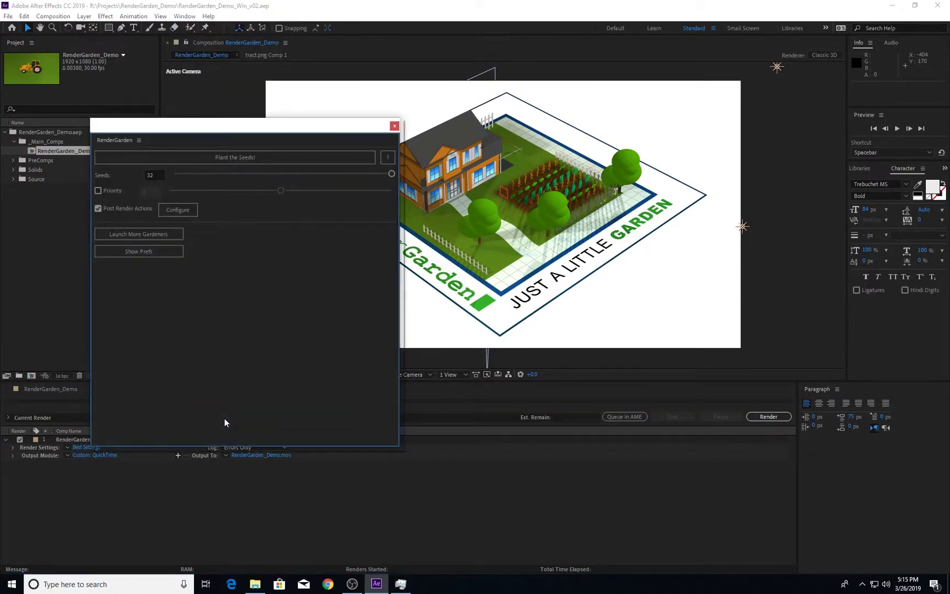
{"action": "left_click", "coordinate": [181, 289]}
{"action": "type", "text": "8"}
{"action": "left_click", "coordinate": [170, 256]}
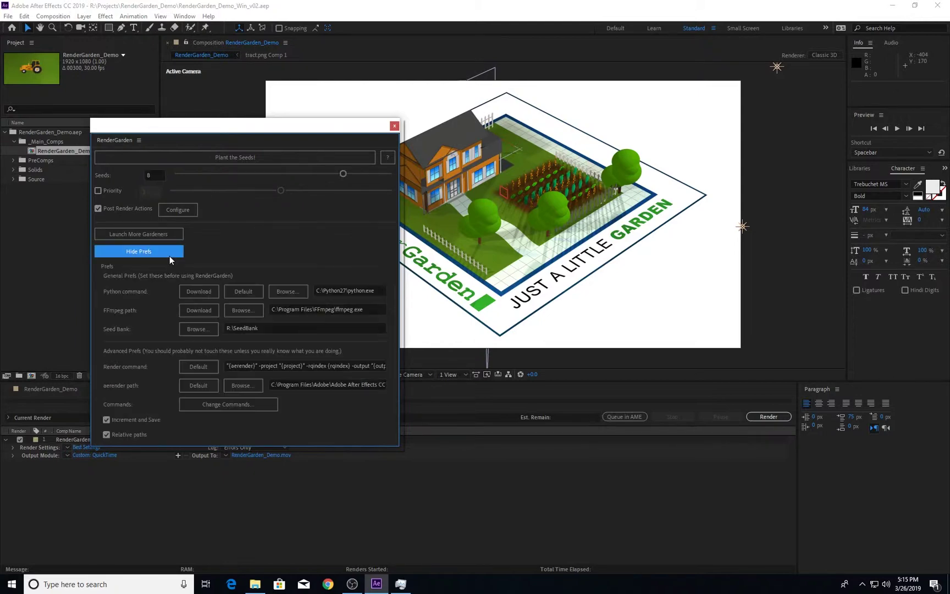
{"action": "left_click", "coordinate": [169, 253]}
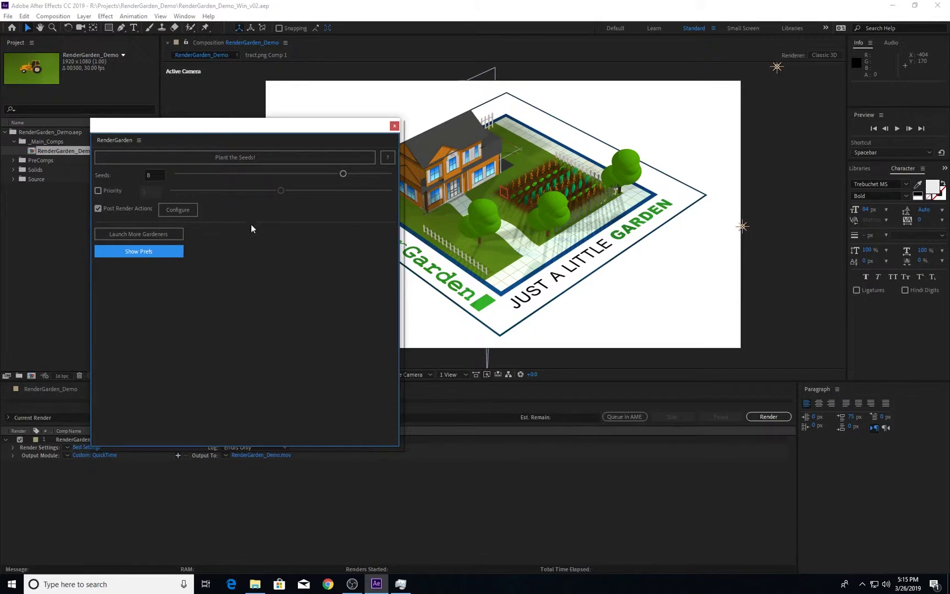
Plant the seeds for the queued RenderGarden_Demo comp without launching any Gardeners, and shrink the RenderGarden window
{"action": "left_click", "coordinate": [238, 156]}
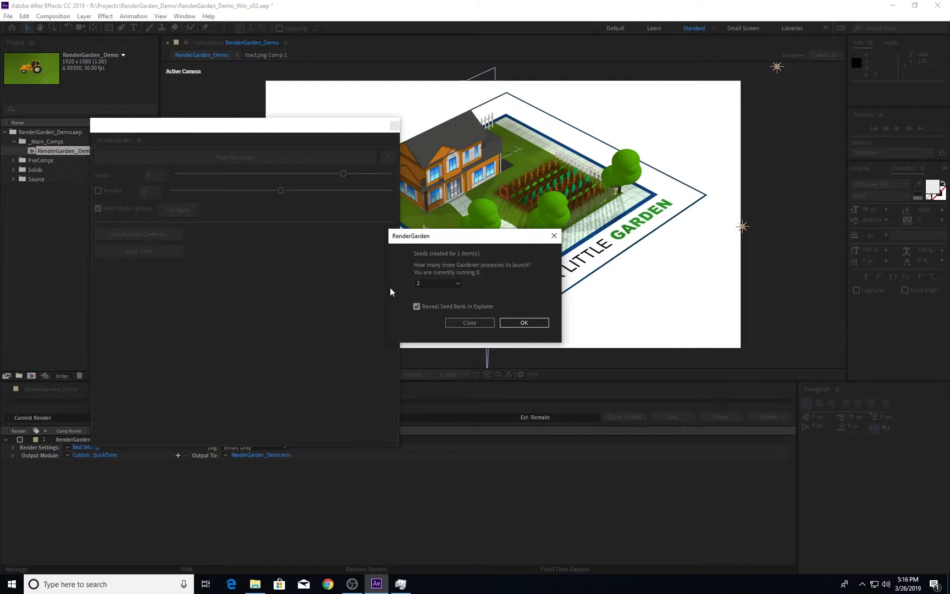
{"action": "left_click", "coordinate": [470, 323]}
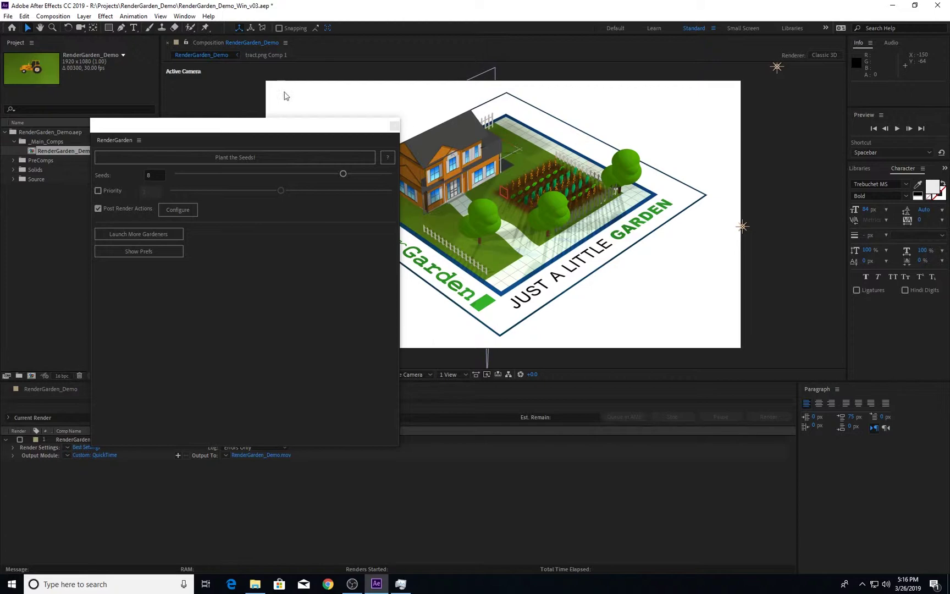
{"action": "left_click_drag", "start_coordinate": [292, 130], "coordinate": [285, 138]}
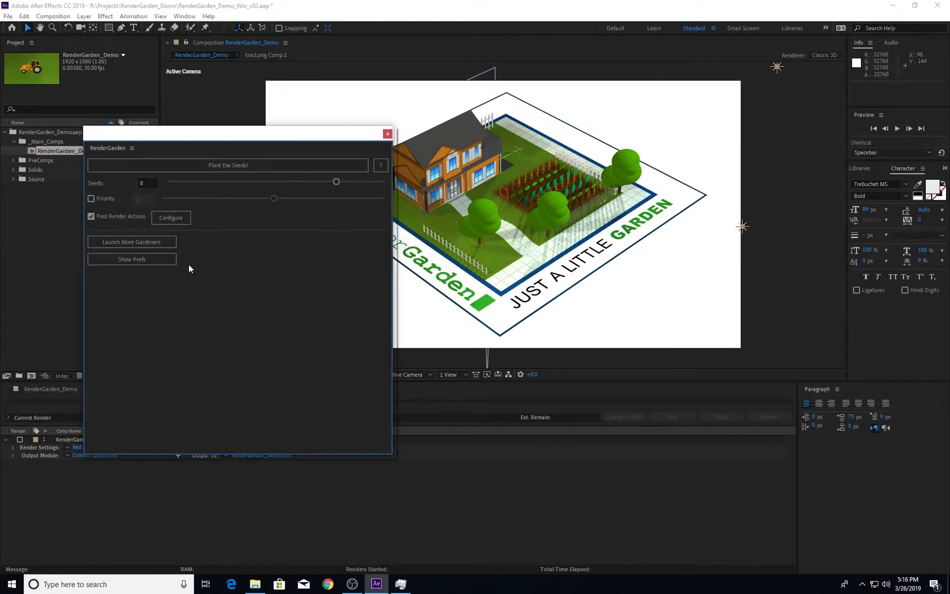
{"action": "left_click_drag", "start_coordinate": [390, 456], "coordinate": [224, 290]}
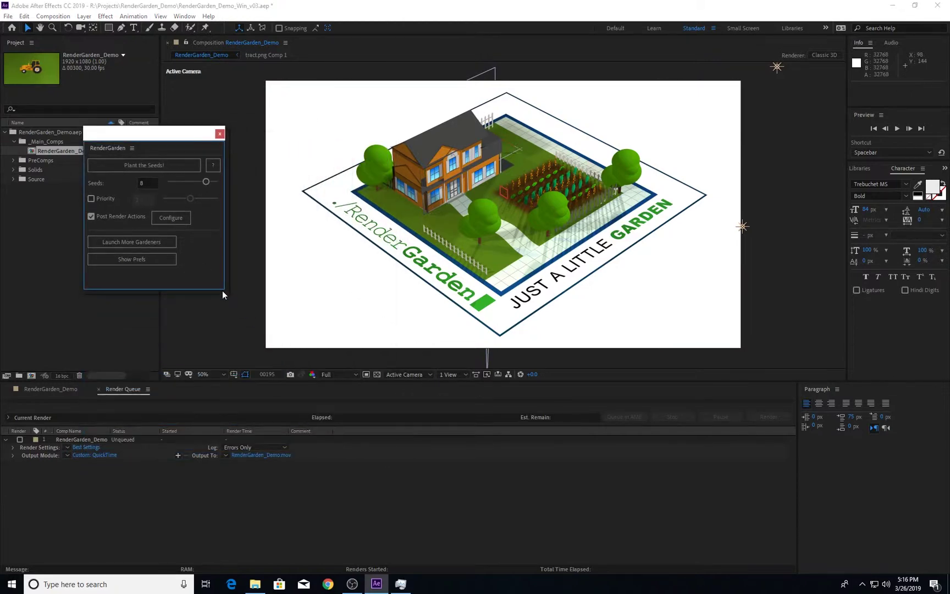
Minimize After Effects and compare RenderGarden_Demo_Win_v03.aep with RenderGarden_Demo_Win_v02.aep in the project folder
{"action": "left_click", "coordinate": [893, 4]}
{"action": "left_click", "coordinate": [513, 415]}
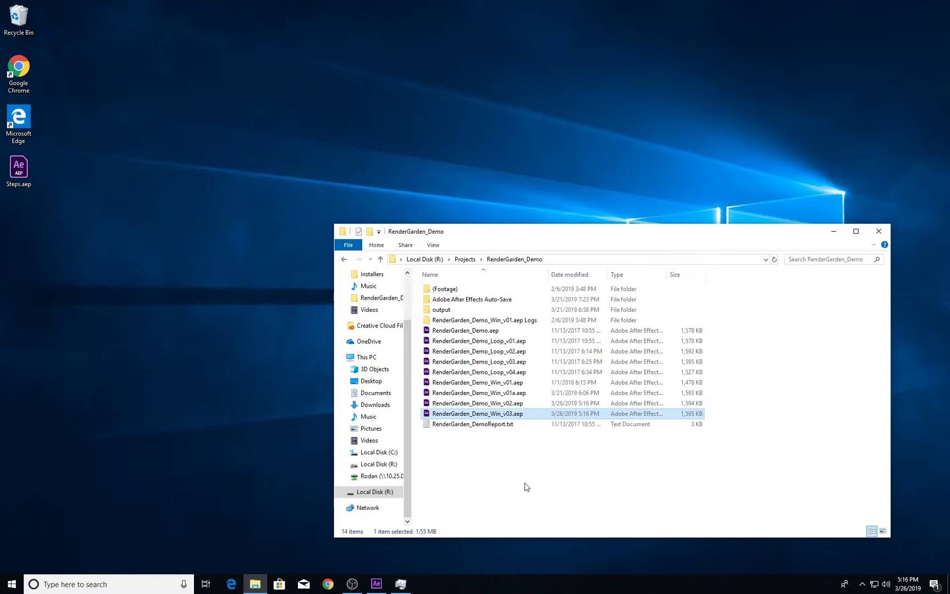
{"action": "left_click", "coordinate": [513, 406]}
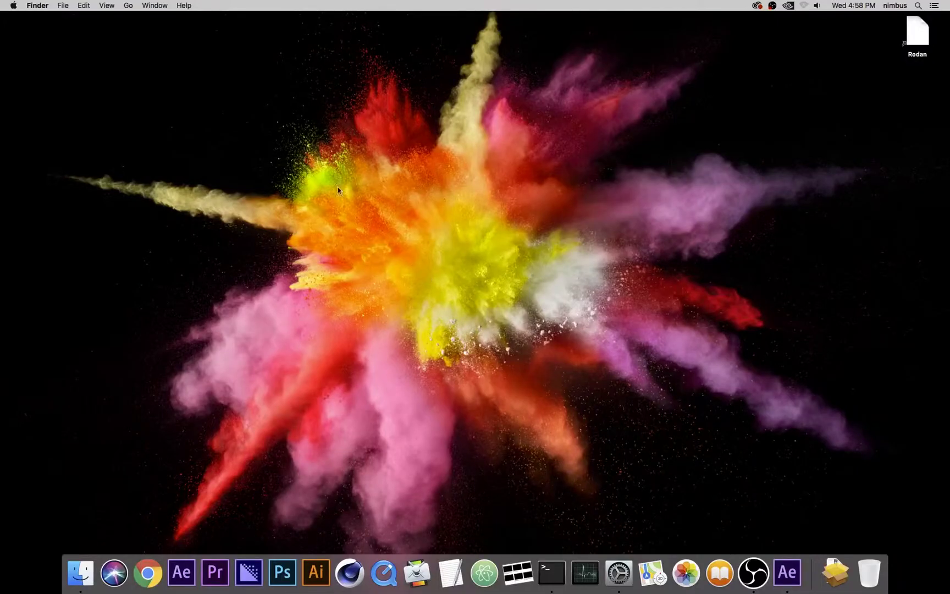
Connect the Mac to the server smb://10.25.0.67/ and mount its shared volume R
{"action": "left_click", "coordinate": [128, 5]}
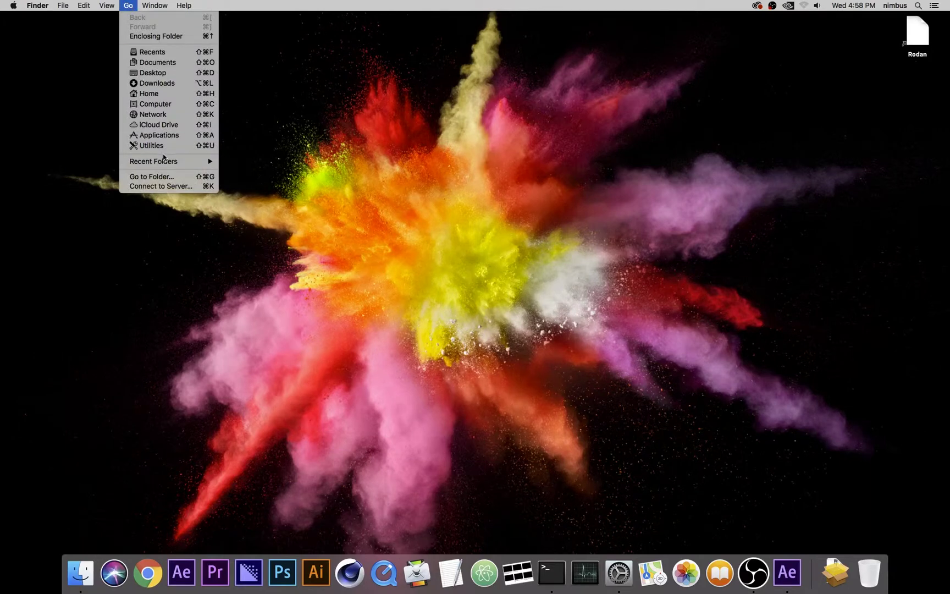
{"action": "left_click", "coordinate": [175, 187]}
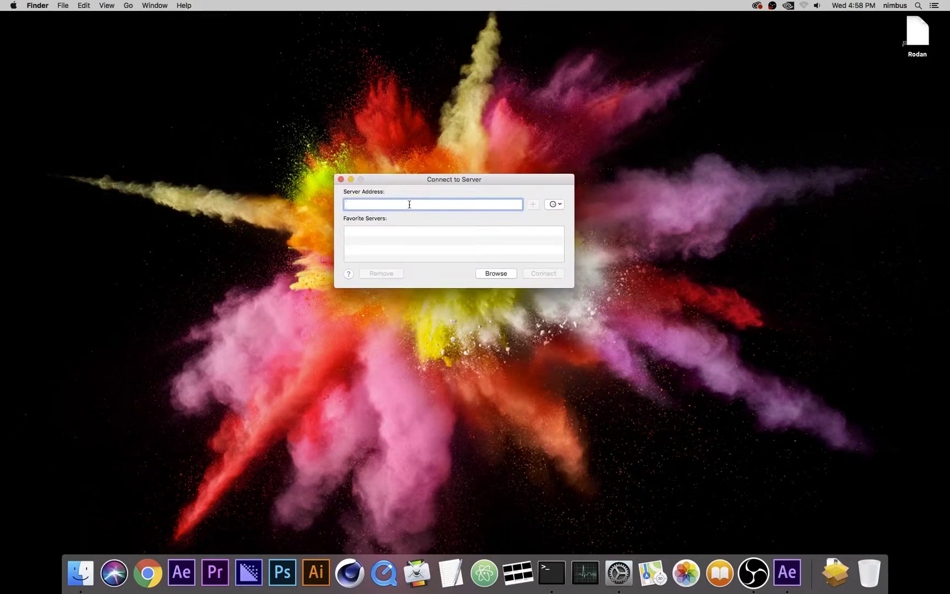
{"action": "type", "text": "smb"}
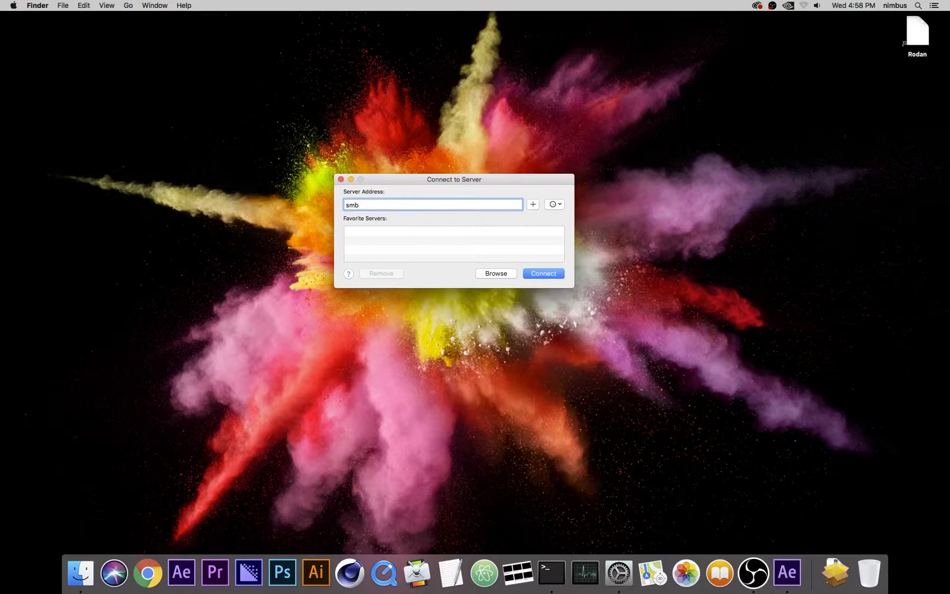
{"action": "type", "text": "://10.25.0.67/"}
{"action": "key", "text": "Return"}
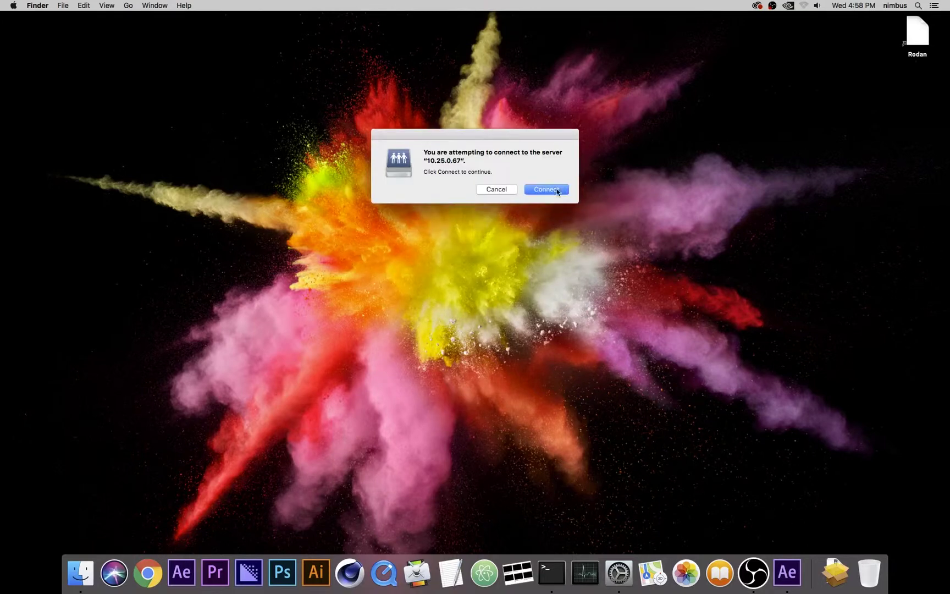
{"action": "left_click", "coordinate": [557, 190]}
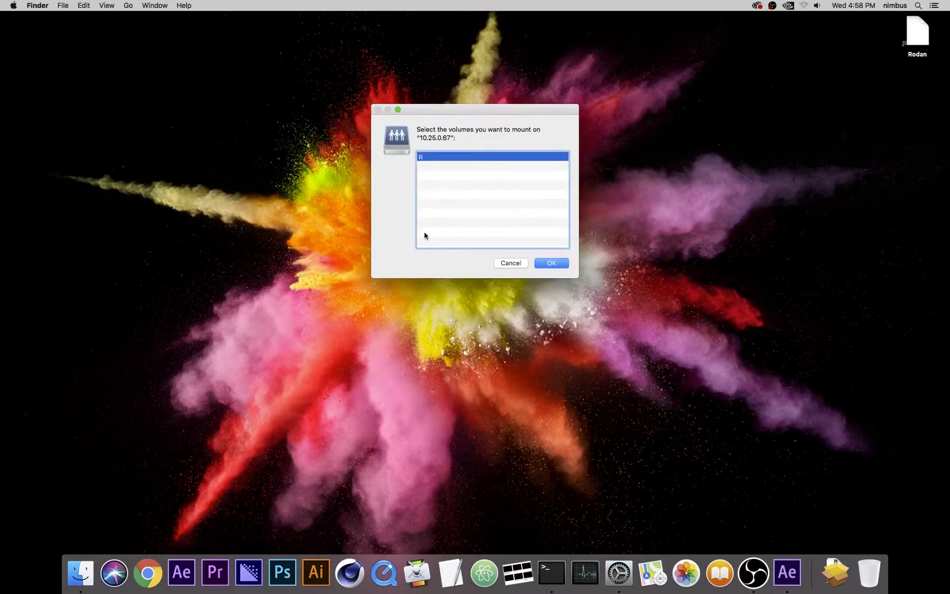
{"action": "left_click", "coordinate": [551, 264]}
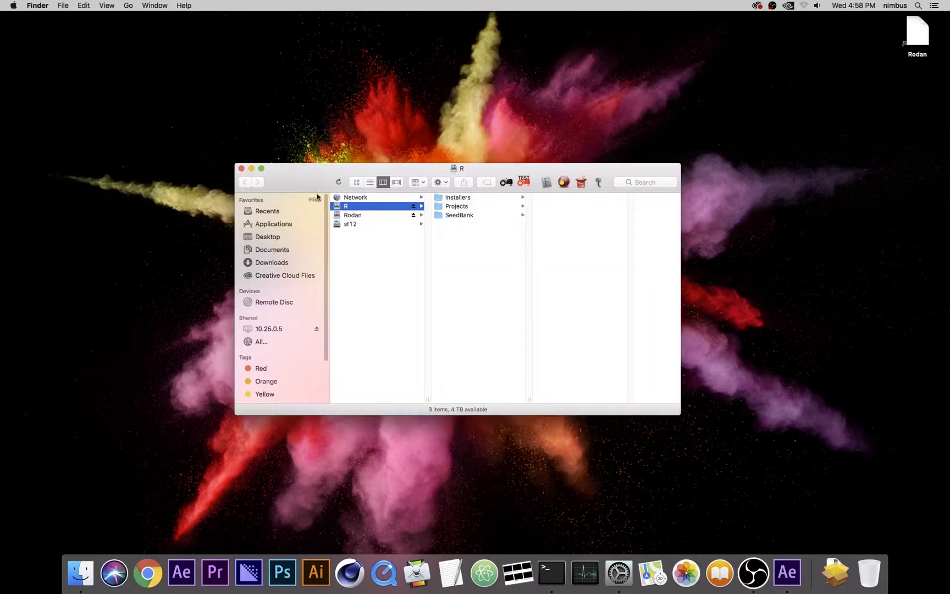
On volume R, view the seed files in SeedBank > RenderGarden_Demo_Win_v02 > 01_RenderGarden_Demo, moving and widening the Finder window
{"action": "left_click_drag", "start_coordinate": [298, 175], "coordinate": [308, 224]}
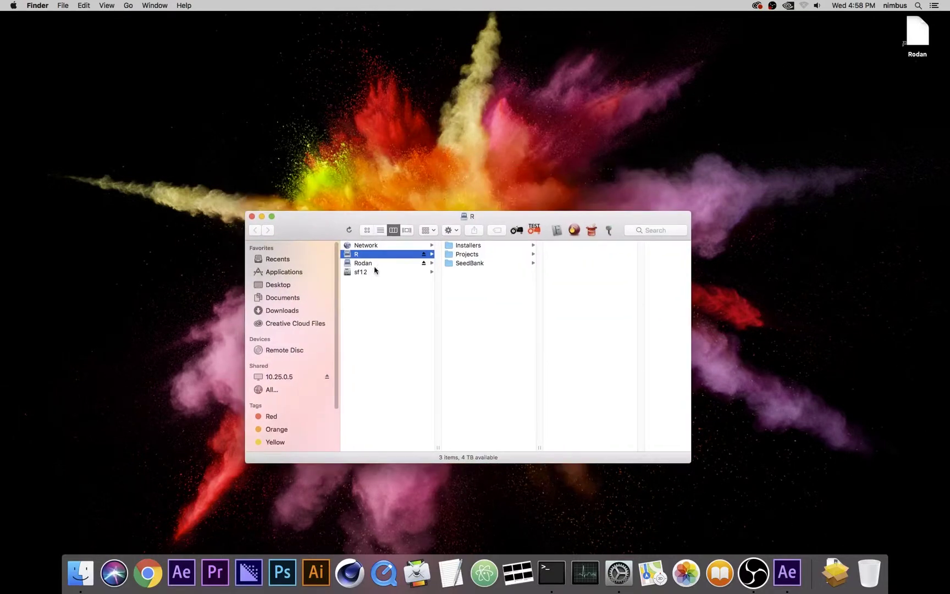
{"action": "left_click", "coordinate": [471, 265]}
{"action": "left_click", "coordinate": [591, 264]}
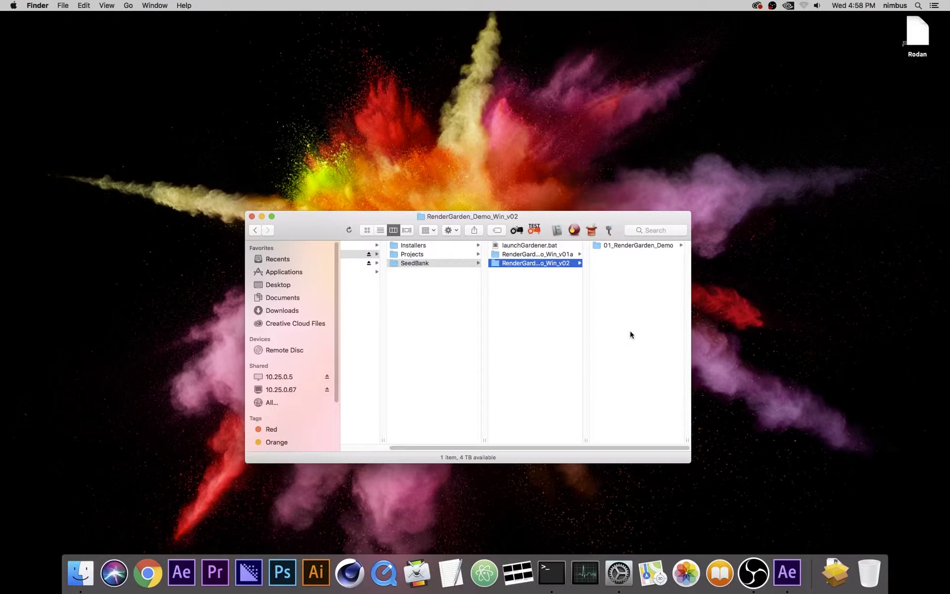
{"action": "left_click_drag", "start_coordinate": [690, 443], "coordinate": [738, 440]}
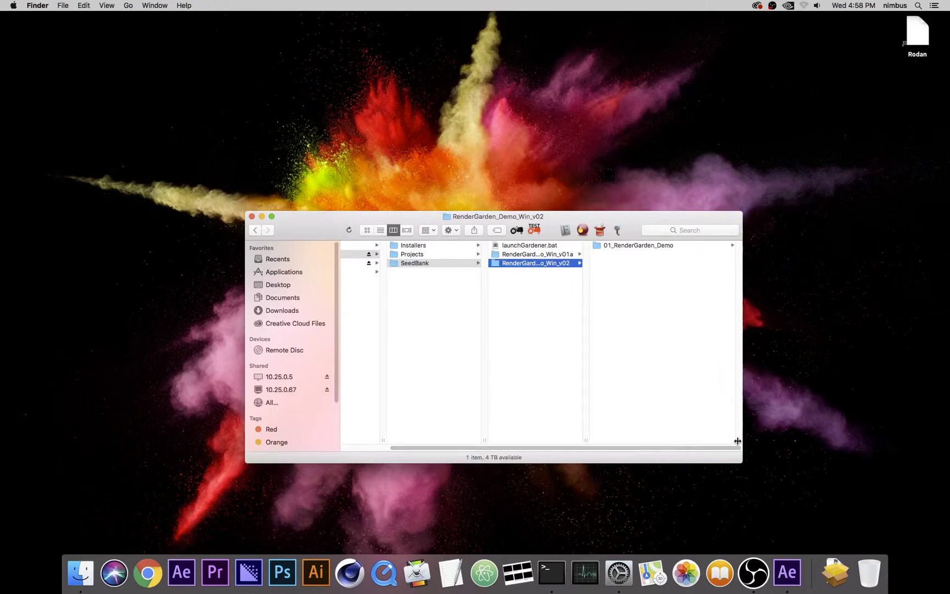
{"action": "left_click", "coordinate": [617, 246]}
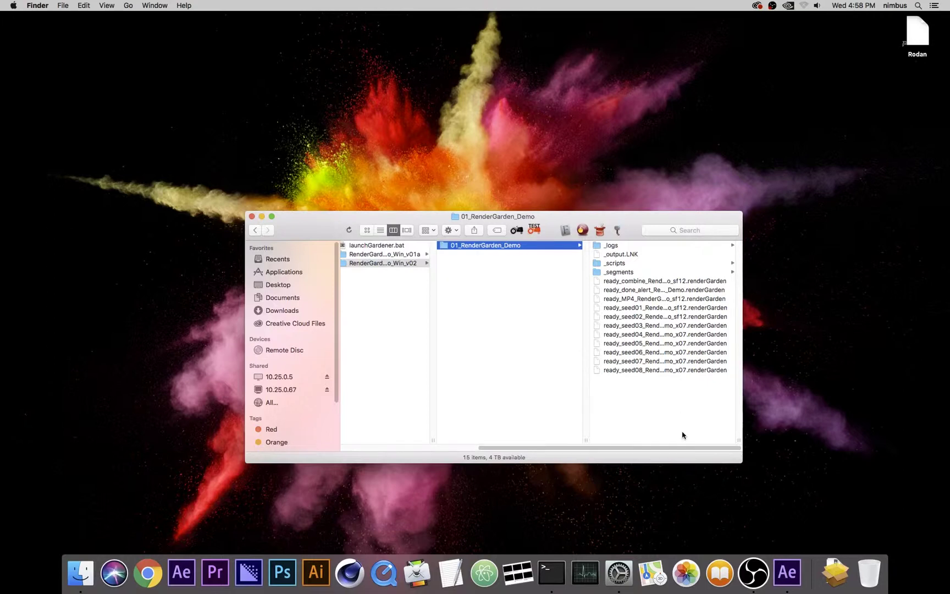
Find RenderGarden_Demo_Win_v02.aep in Projects > RenderGarden_Demo on volume R and open it with After Effects CC 2019
{"action": "left_click_drag", "start_coordinate": [693, 452], "coordinate": [590, 450]}
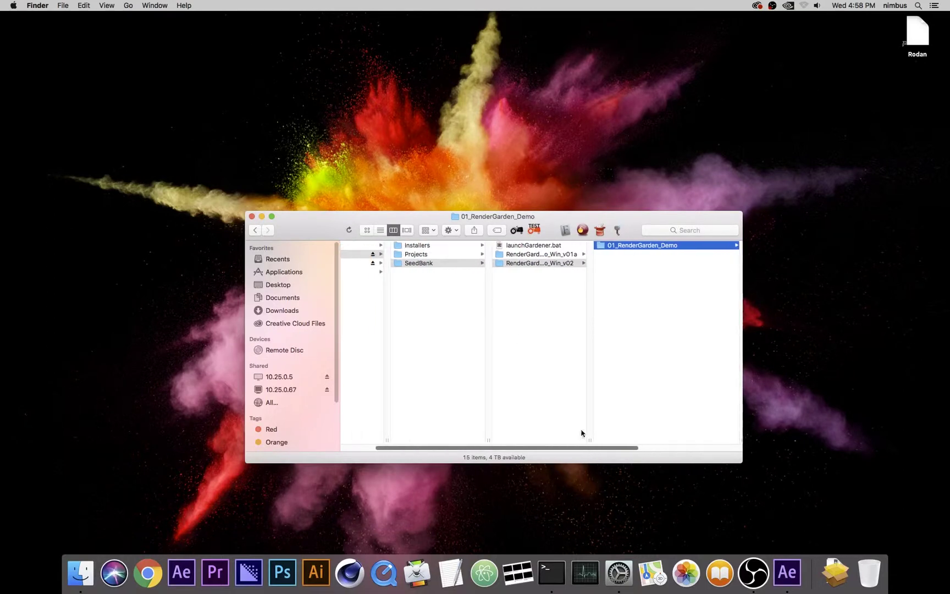
{"action": "left_click", "coordinate": [417, 253]}
{"action": "left_click", "coordinate": [538, 247]}
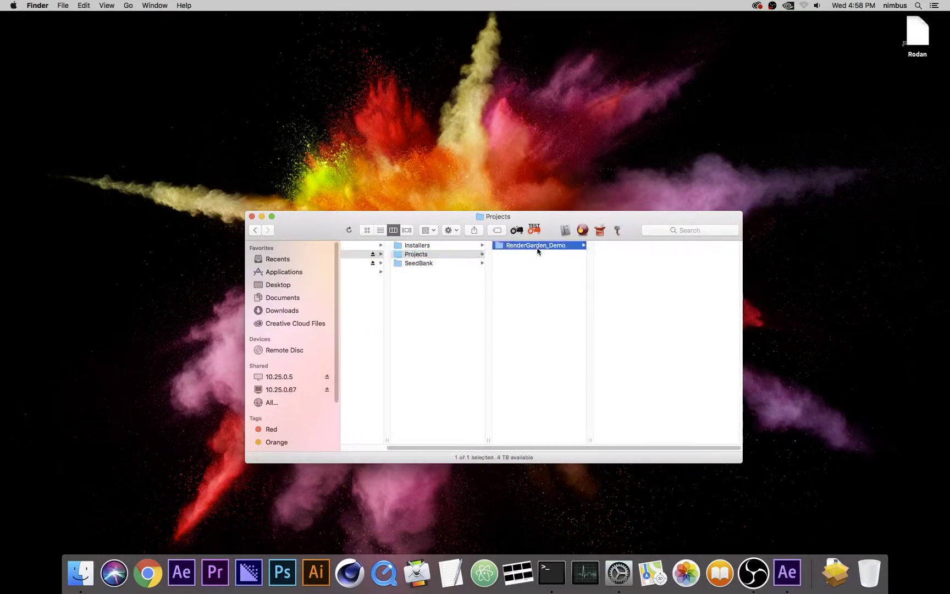
{"action": "left_click", "coordinate": [674, 335]}
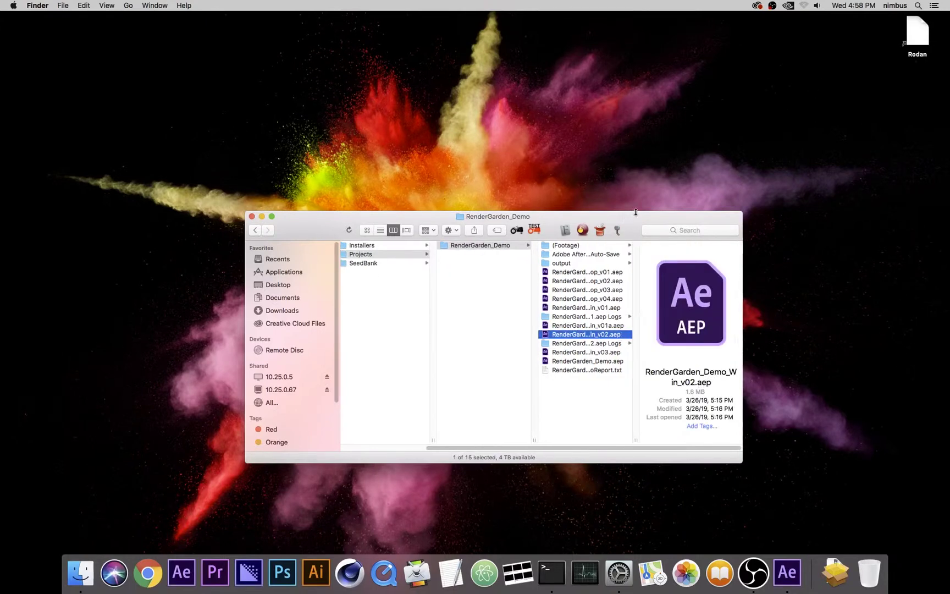
{"action": "left_click_drag", "start_coordinate": [639, 220], "coordinate": [611, 175]}
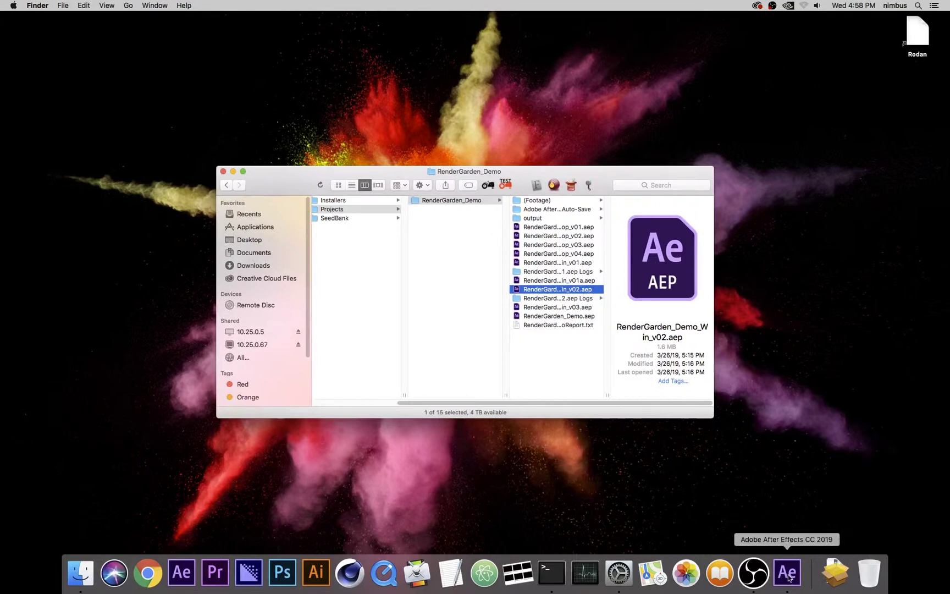
{"action": "left_click_drag", "start_coordinate": [559, 290], "coordinate": [788, 574]}
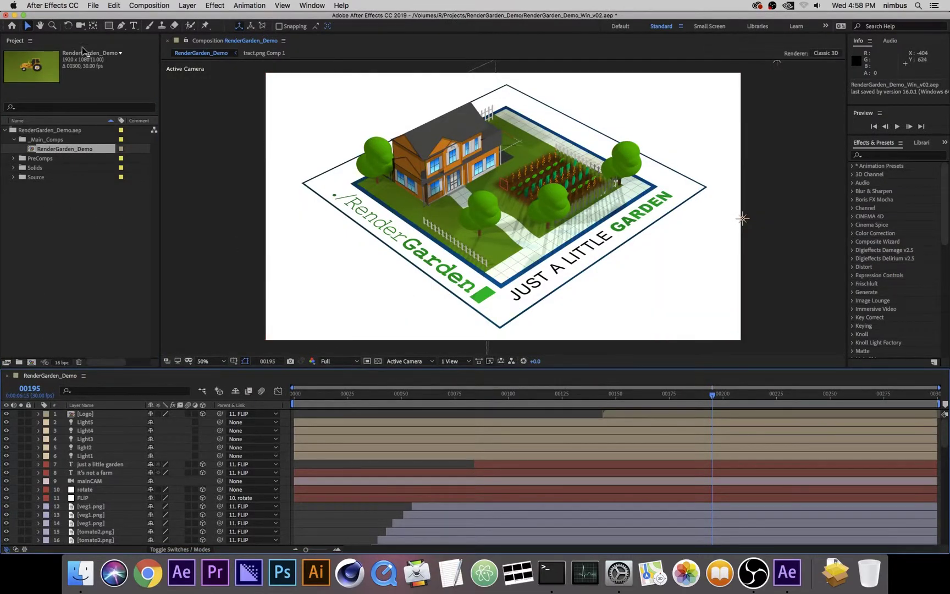
Close the RenderGarden_Demo_Win_v02.aep project without saving changes and hide After Effects
{"action": "left_click", "coordinate": [95, 5]}
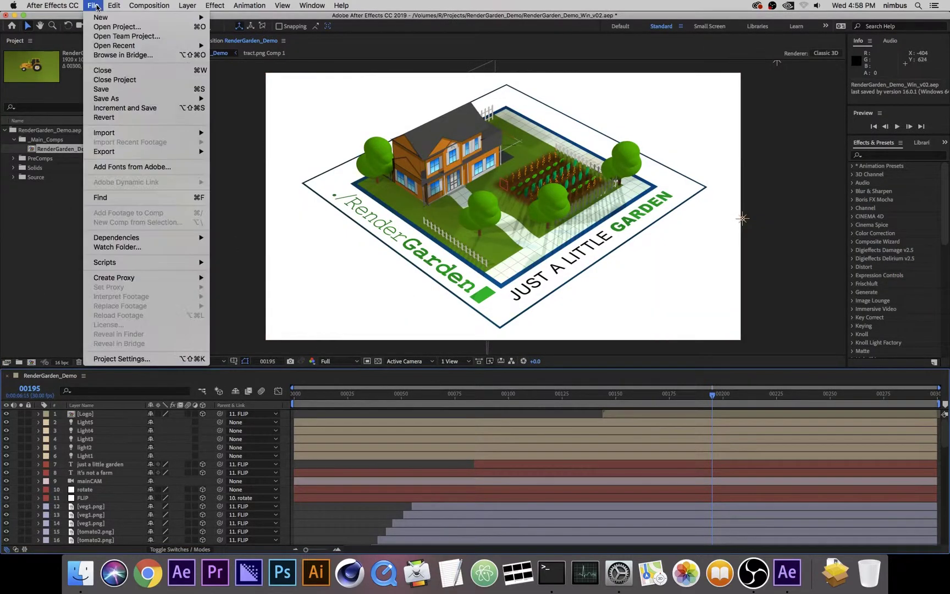
{"action": "left_click", "coordinate": [119, 81]}
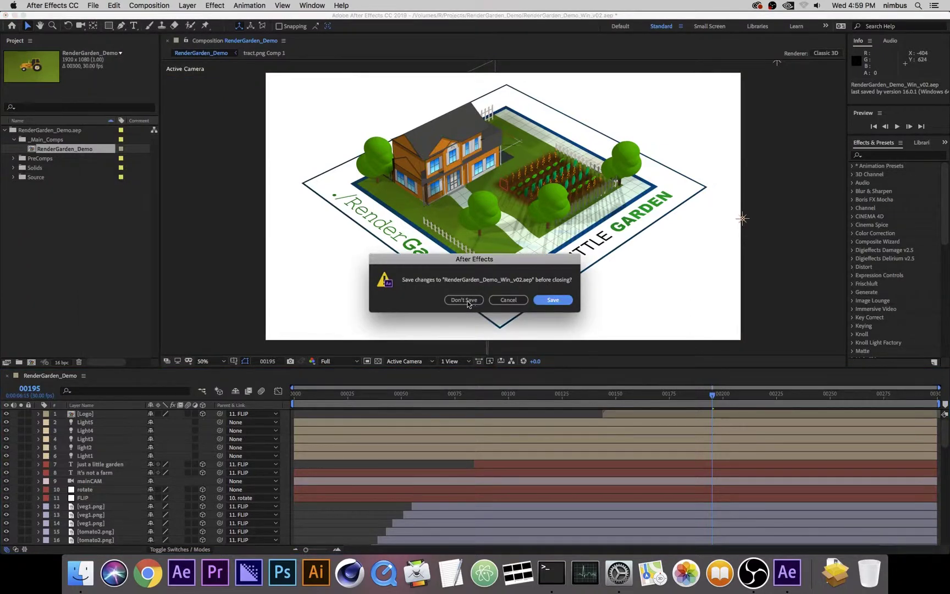
{"action": "left_click", "coordinate": [465, 300]}
{"action": "left_click", "coordinate": [52, 5]}
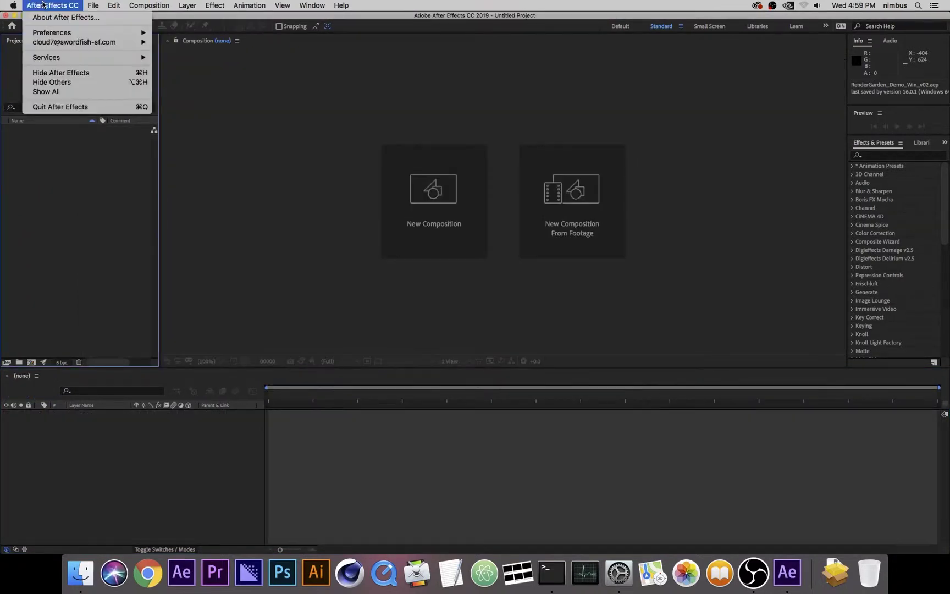
{"action": "left_click", "coordinate": [57, 72]}
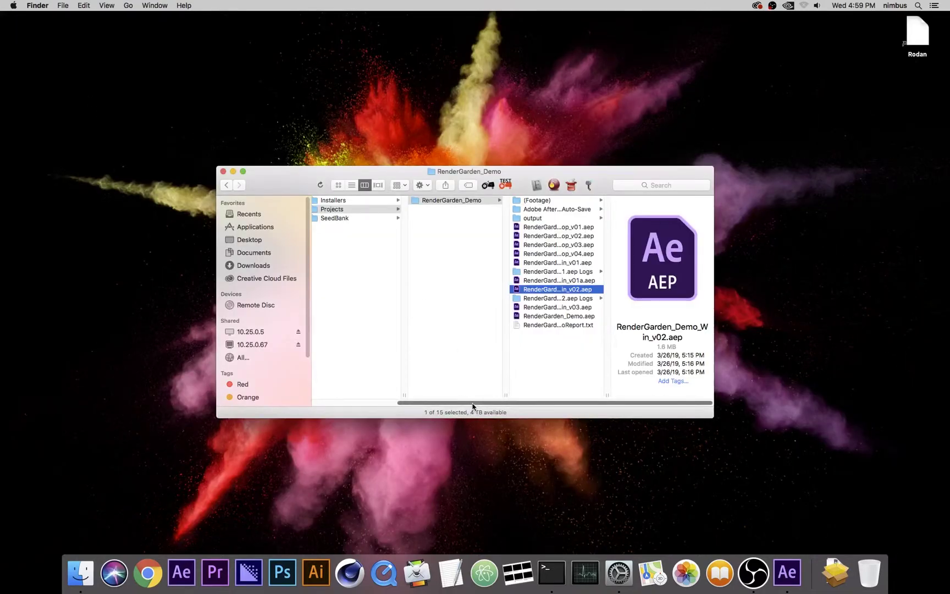
Open a new Finder window, show the FFmpeg folder in Applications, and enlarge the window and its first column
{"action": "left_click", "coordinate": [64, 6]}
{"action": "key", "text": "super+n"}
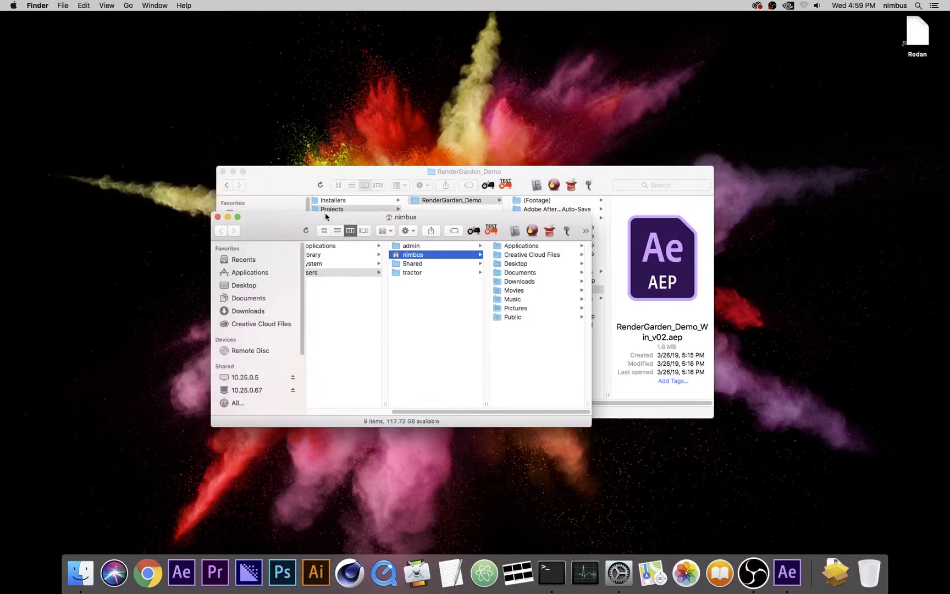
{"action": "left_click", "coordinate": [250, 273]}
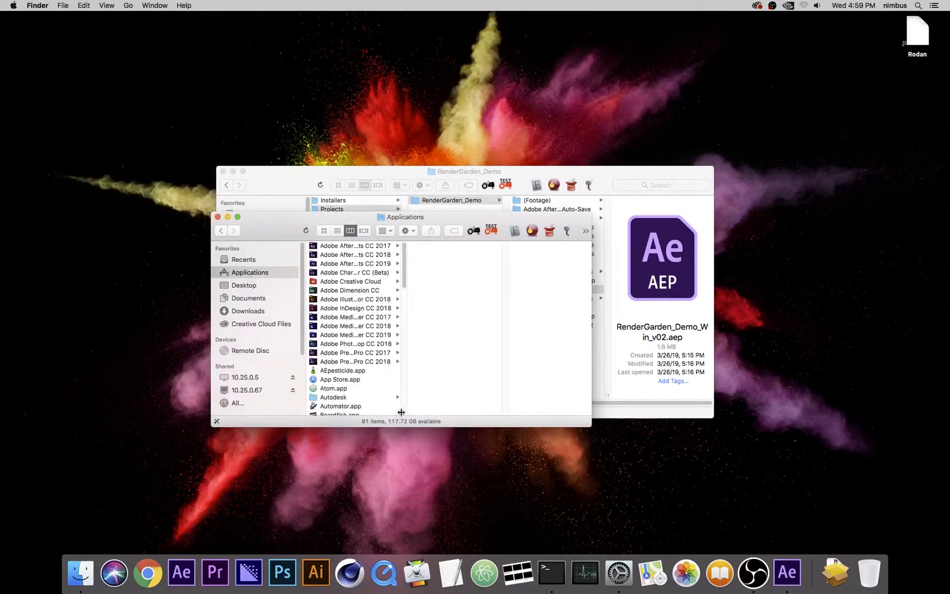
{"action": "left_click_drag", "start_coordinate": [404, 411], "coordinate": [482, 411]}
{"action": "scroll", "coordinate": [433, 345], "scroll_direction": "down", "scroll_amount": 1}
{"action": "scroll", "coordinate": [432, 345], "scroll_direction": "down", "scroll_amount": 5}
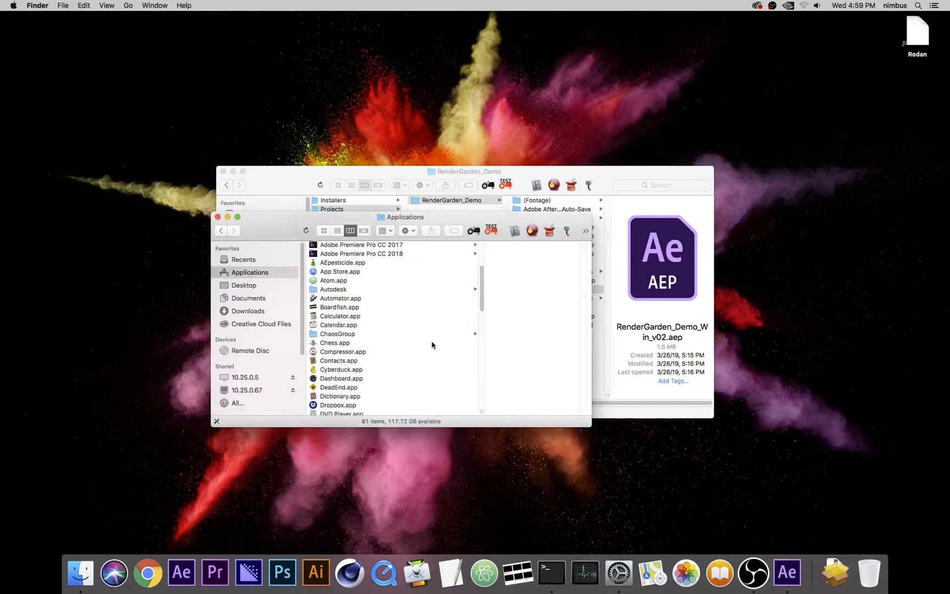
{"action": "scroll", "coordinate": [433, 345], "scroll_direction": "down", "scroll_amount": 4}
{"action": "left_click", "coordinate": [350, 364]}
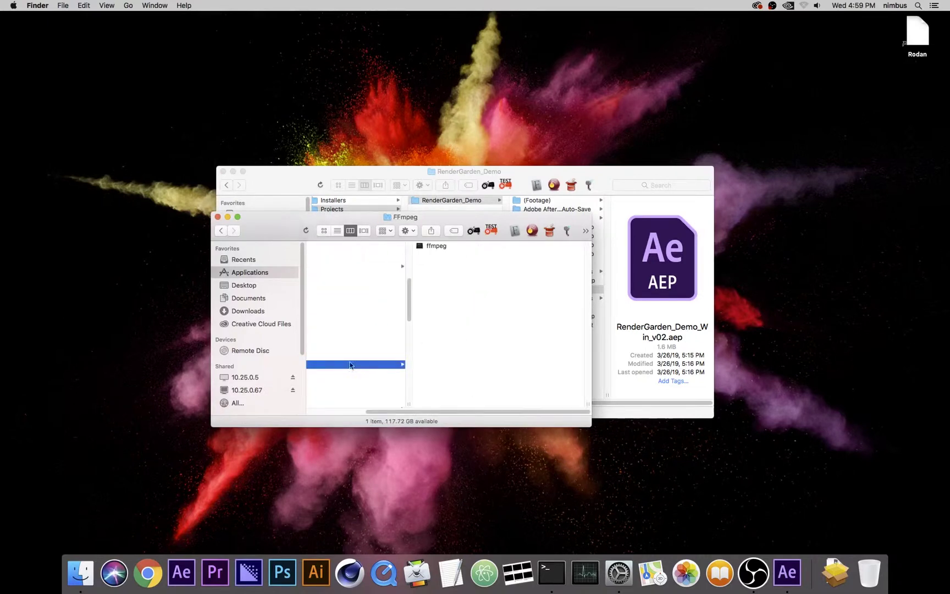
{"action": "left_click_drag", "start_coordinate": [591, 426], "coordinate": [770, 451]}
Open the RenderGarden folder in Applications and select RenderGarden Gardener.app
{"action": "scroll", "coordinate": [358, 366], "scroll_direction": "down", "scroll_amount": 2}
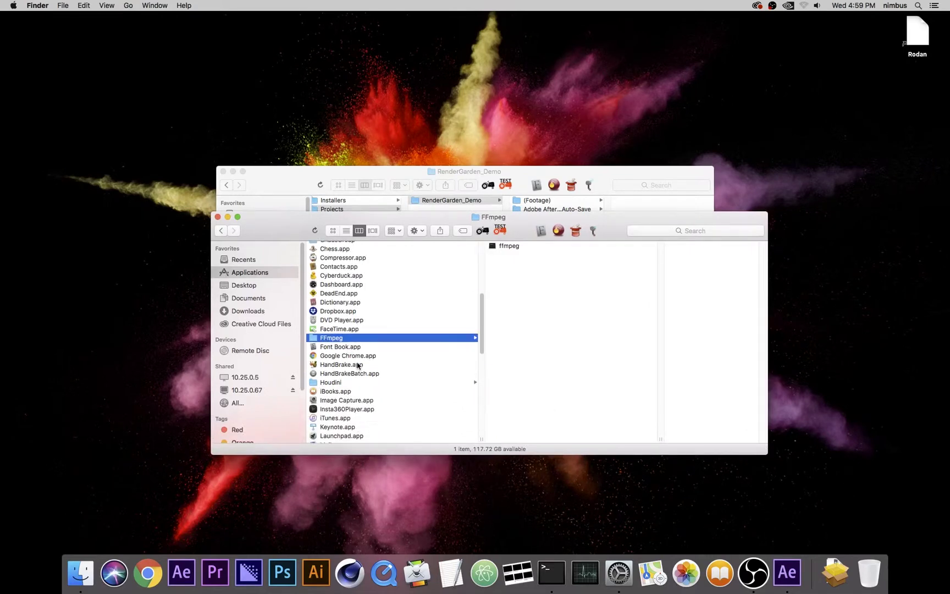
{"action": "scroll", "coordinate": [358, 366], "scroll_direction": "down", "scroll_amount": 4}
{"action": "scroll", "coordinate": [358, 365], "scroll_direction": "down", "scroll_amount": 6}
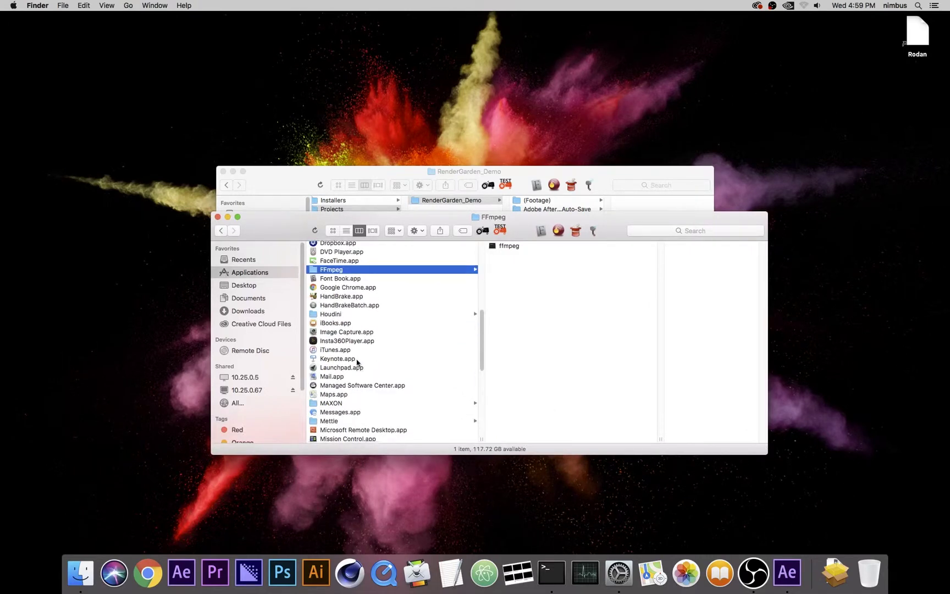
{"action": "scroll", "coordinate": [361, 424], "scroll_direction": "down", "scroll_amount": 5}
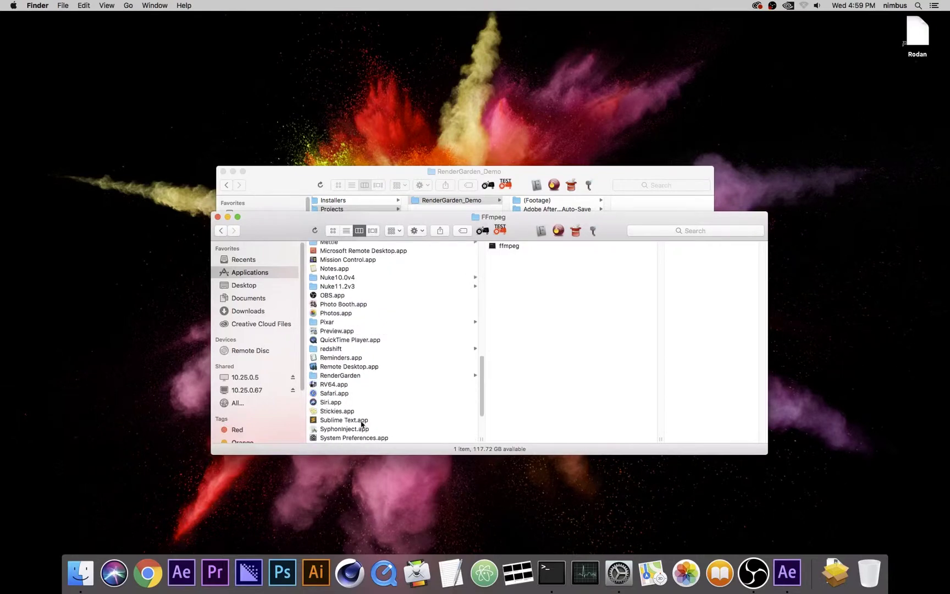
{"action": "left_click", "coordinate": [350, 376]}
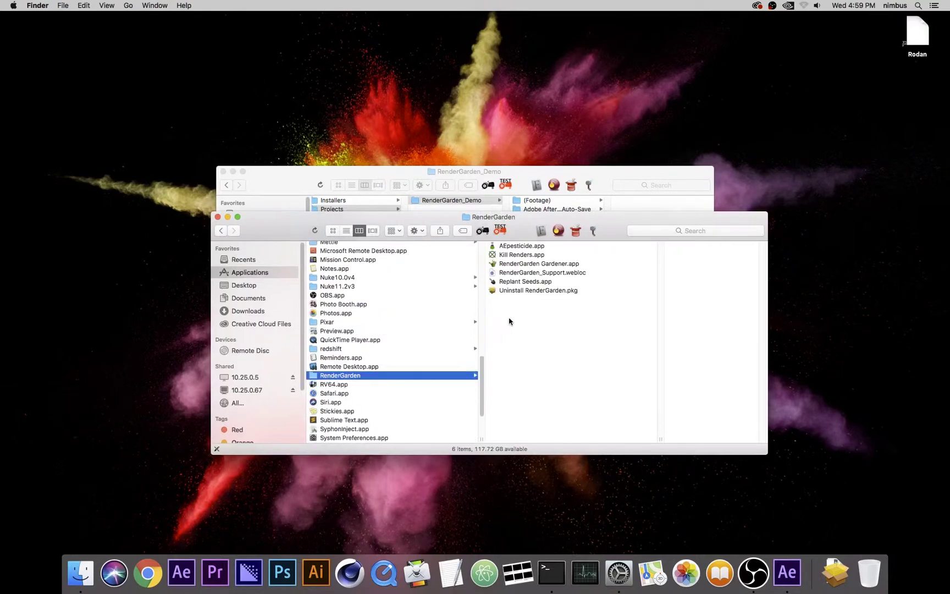
{"action": "left_click_drag", "start_coordinate": [607, 231], "coordinate": [611, 238]}
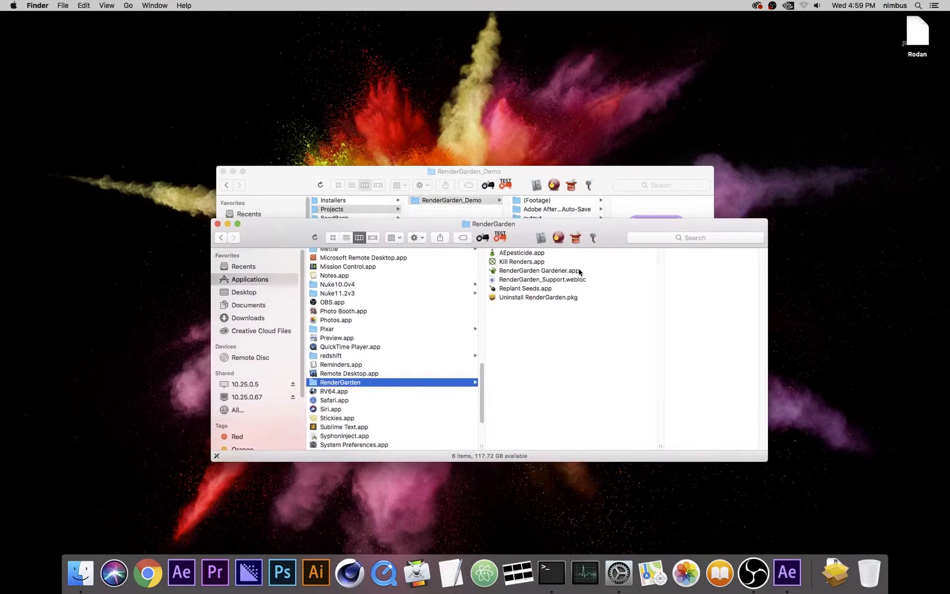
{"action": "left_click", "coordinate": [579, 270]}
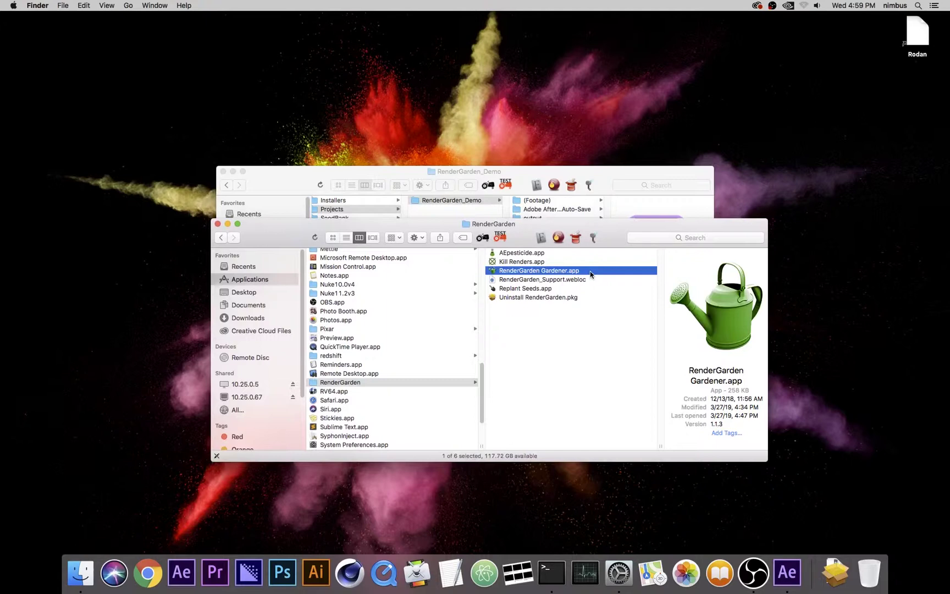
Open RenderGarden Gardener.app, review the Gardener launch options, and cancel without launching any processes
{"action": "double_click", "coordinate": [590, 275]}
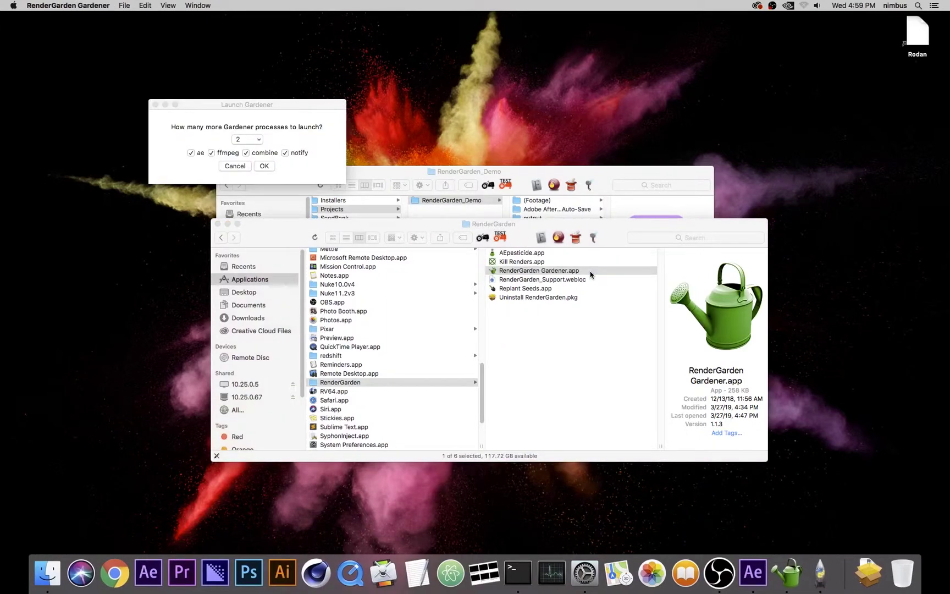
{"action": "left_click", "coordinate": [259, 118]}
{"action": "left_click_drag", "start_coordinate": [265, 108], "coordinate": [241, 132]}
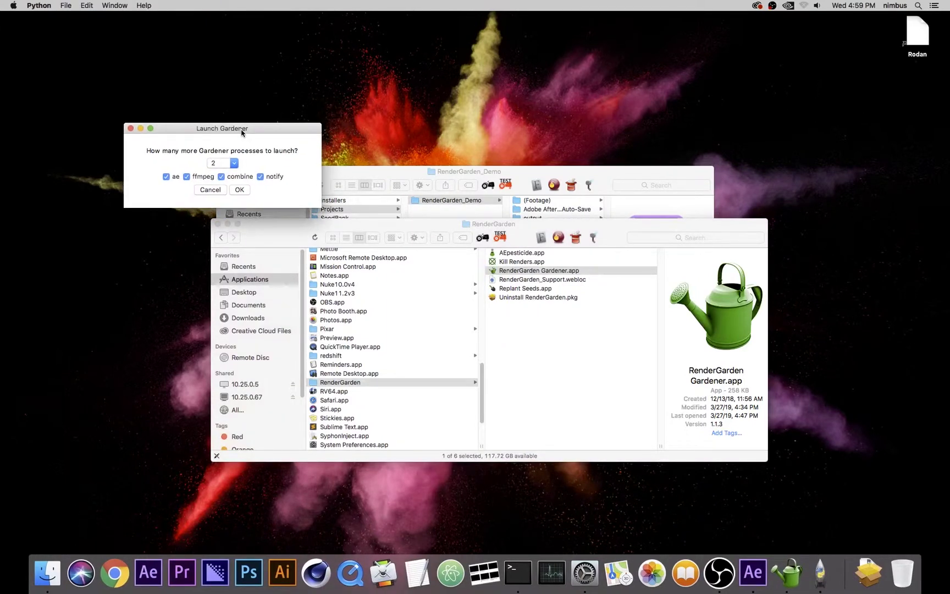
{"action": "left_click", "coordinate": [211, 190]}
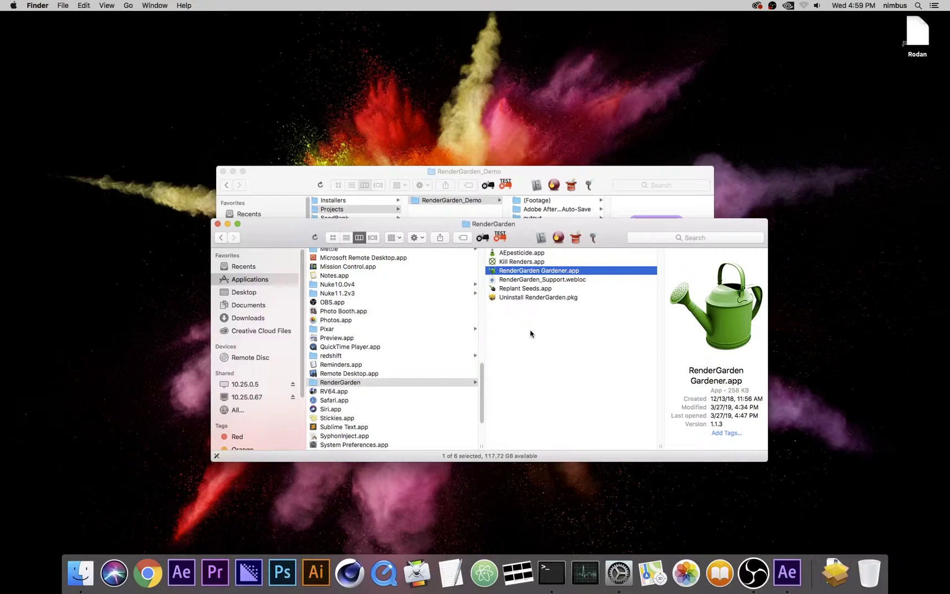
Show the package contents of RenderGarden Gardener.app, select Gardener.py in Contents/Resources, and reposition the Finder window
{"action": "right_click", "coordinate": [567, 271]}
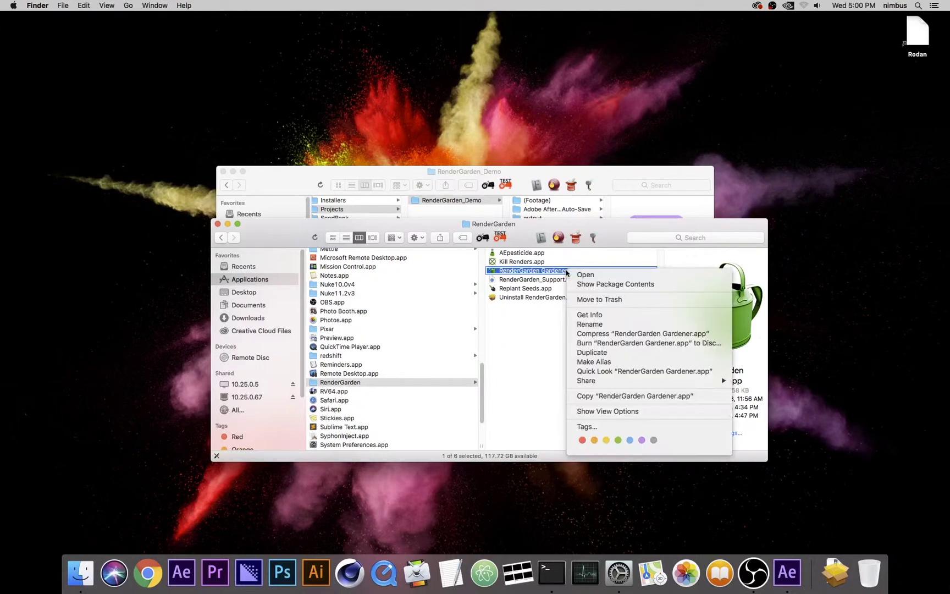
{"action": "left_click", "coordinate": [599, 284]}
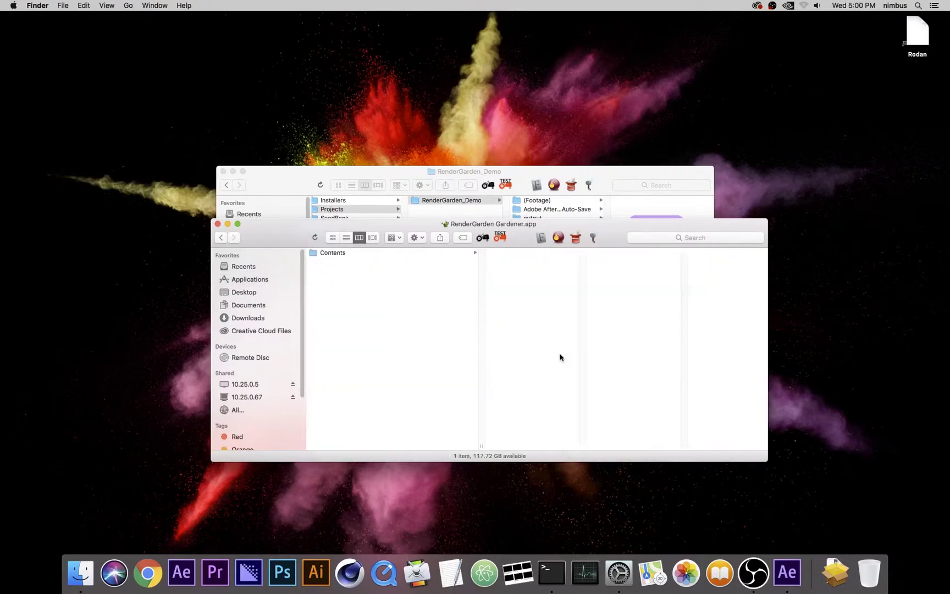
{"action": "left_click", "coordinate": [426, 255]}
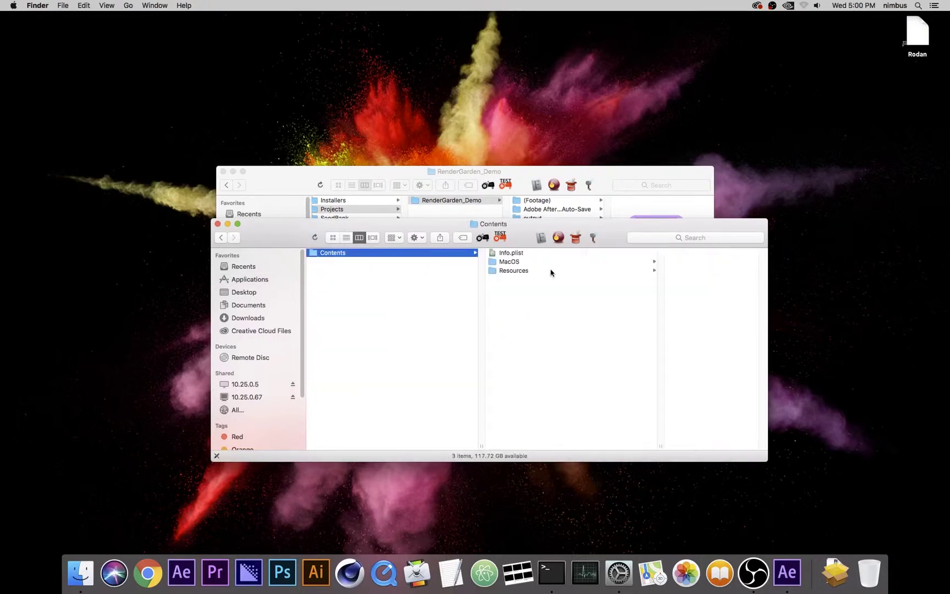
{"action": "left_click", "coordinate": [538, 271]}
{"action": "left_click", "coordinate": [616, 272]}
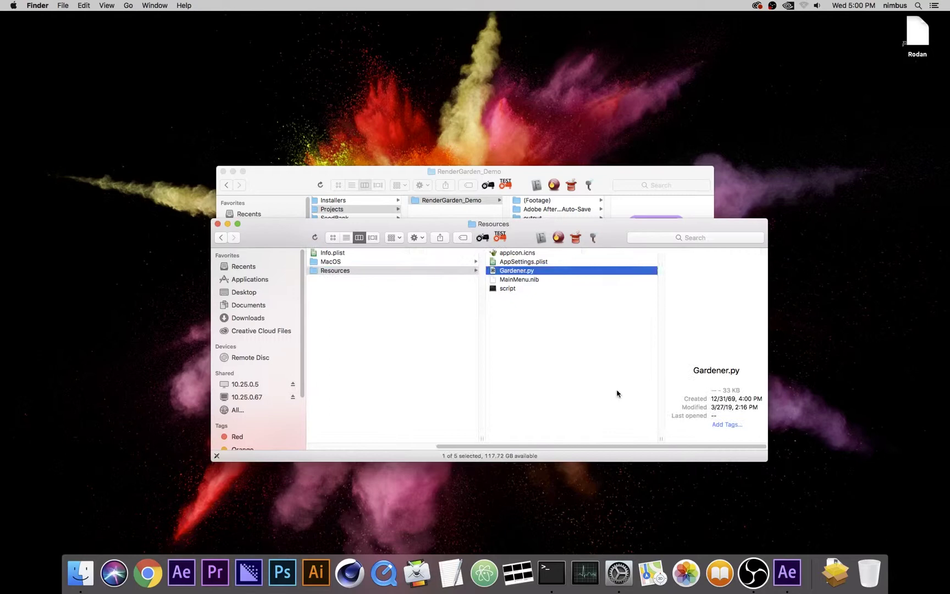
{"action": "left_click_drag", "start_coordinate": [612, 239], "coordinate": [681, 164]}
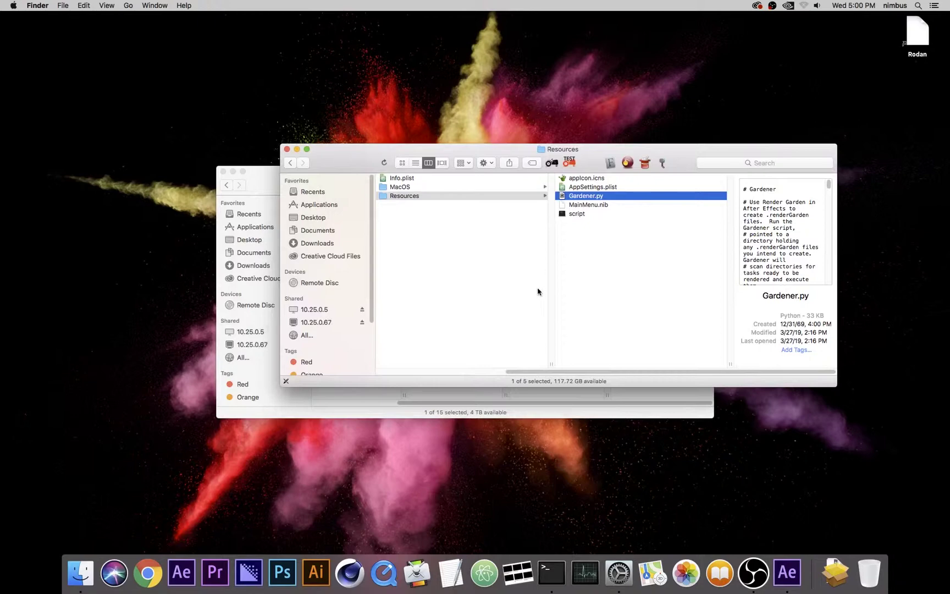
Open Gardener.py in TextEdit, enlarge the window to view the script, and close it
{"action": "left_click_drag", "start_coordinate": [583, 199], "coordinate": [451, 572]}
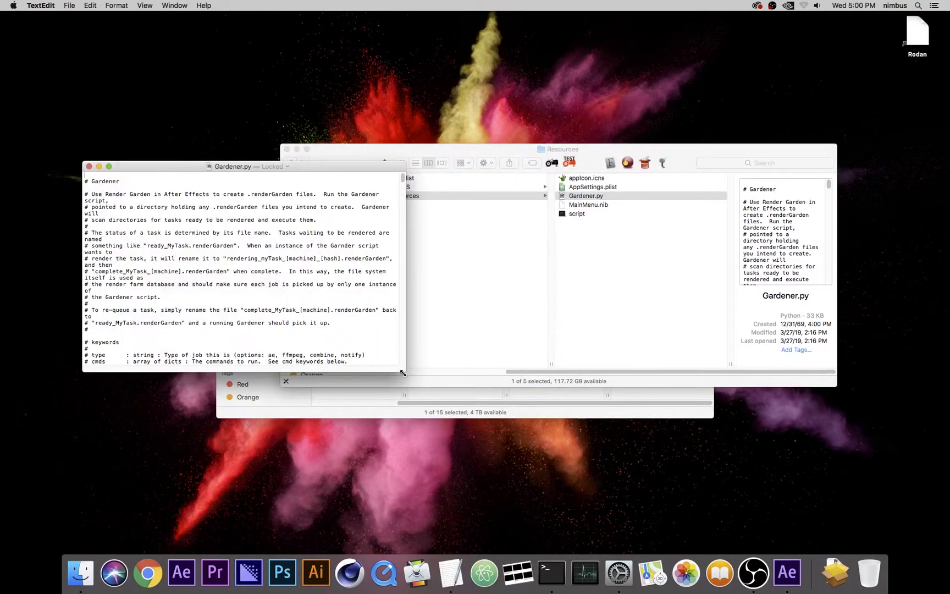
{"action": "left_click_drag", "start_coordinate": [402, 373], "coordinate": [601, 516]}
{"action": "left_click_drag", "start_coordinate": [224, 168], "coordinate": [322, 120]}
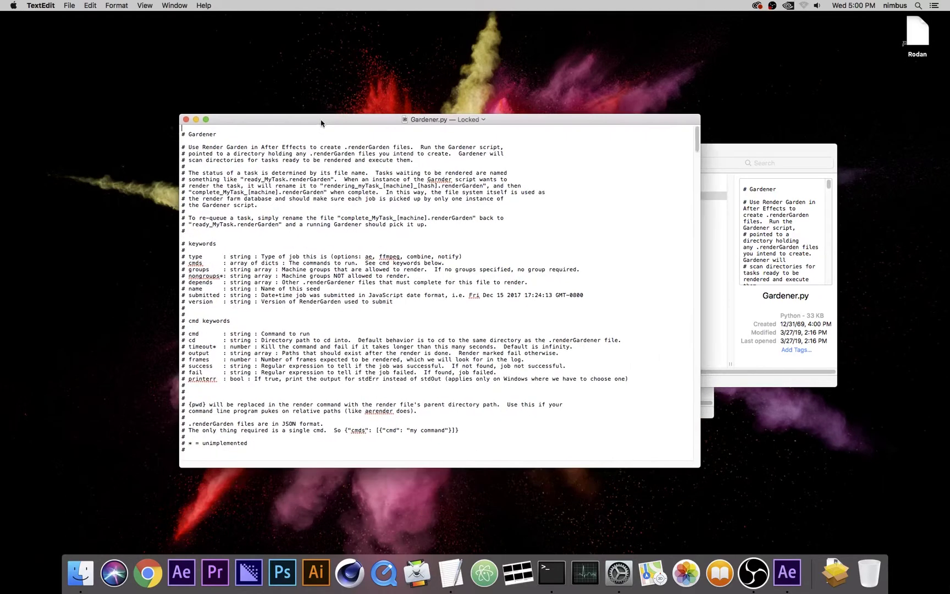
{"action": "left_click", "coordinate": [186, 119]}
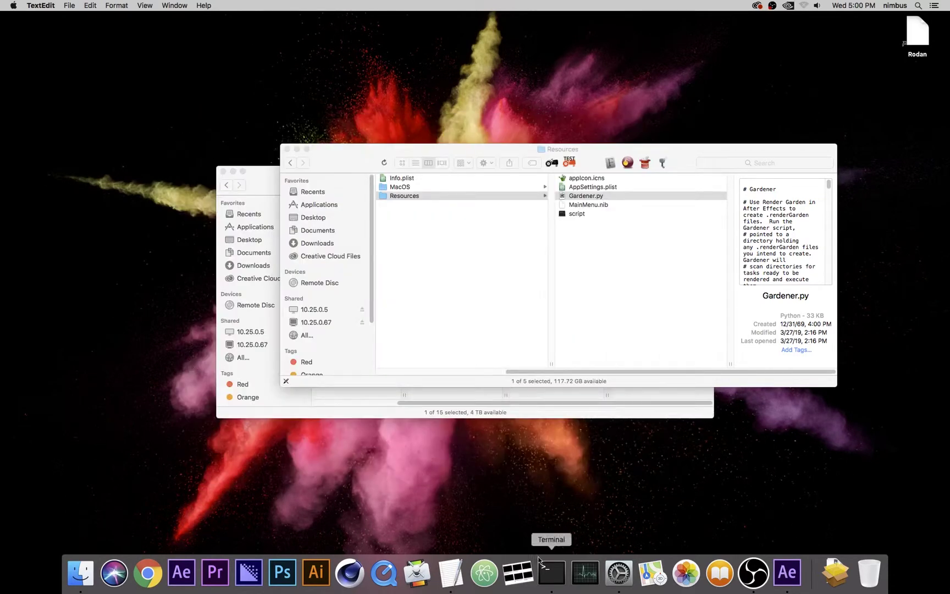
Run the idle command in Terminal and bring the Python Shell window forward, shifting it away from the screen corner
{"action": "left_click", "coordinate": [551, 572]}
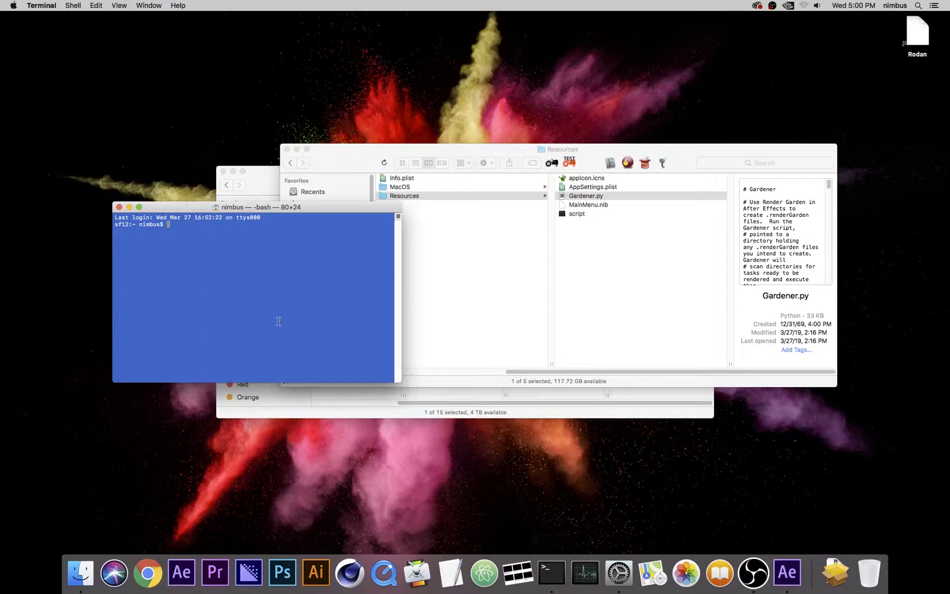
{"action": "type", "text": "idle"}
{"action": "key", "text": "Return"}
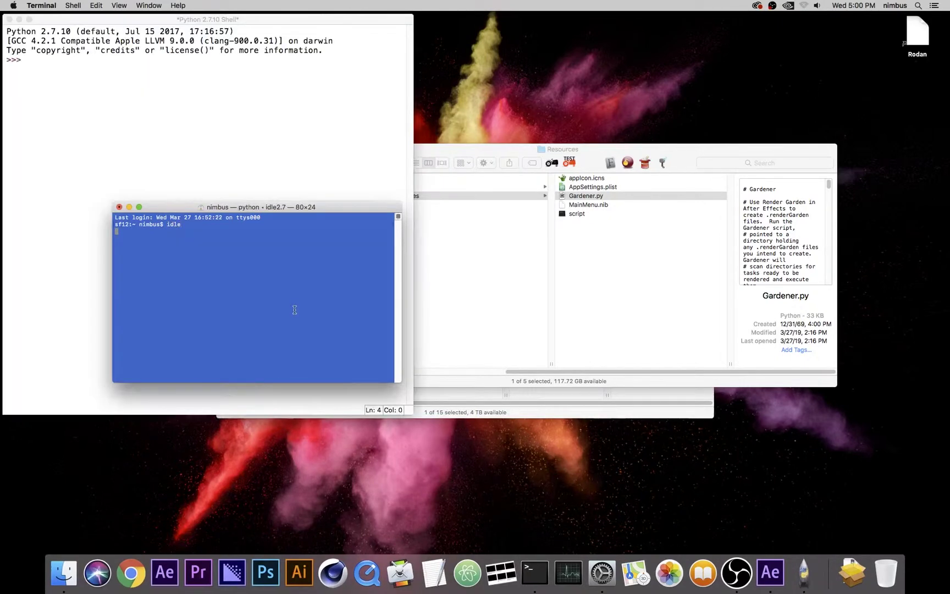
{"action": "left_click", "coordinate": [331, 126]}
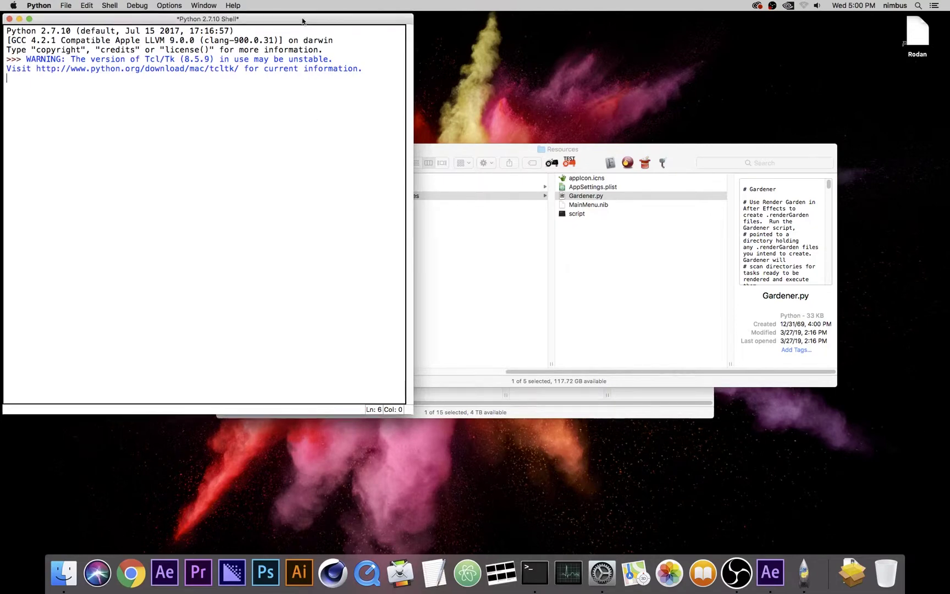
{"action": "left_click_drag", "start_coordinate": [303, 21], "coordinate": [338, 53]}
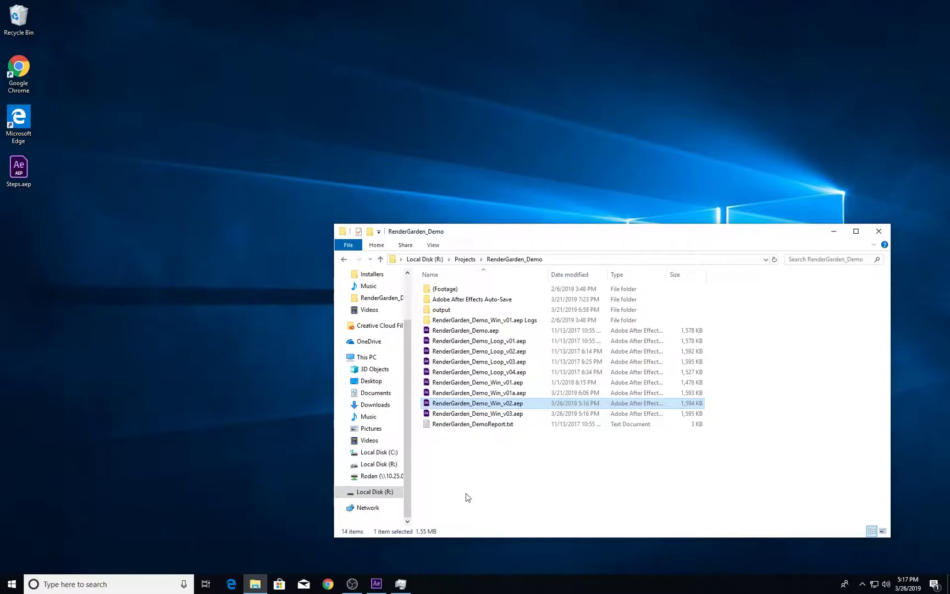
On the Windows machine, open a new File Explorer window and browse to C:\Python27\Lib\idlelib
{"action": "left_click", "coordinate": [469, 498]}
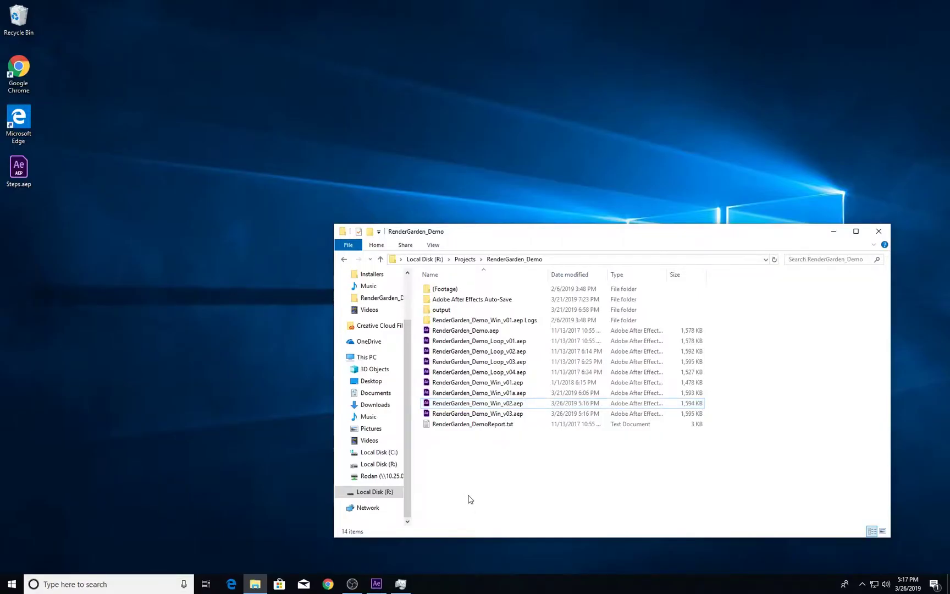
{"action": "right_click", "coordinate": [255, 584]}
{"action": "left_click", "coordinate": [255, 531]}
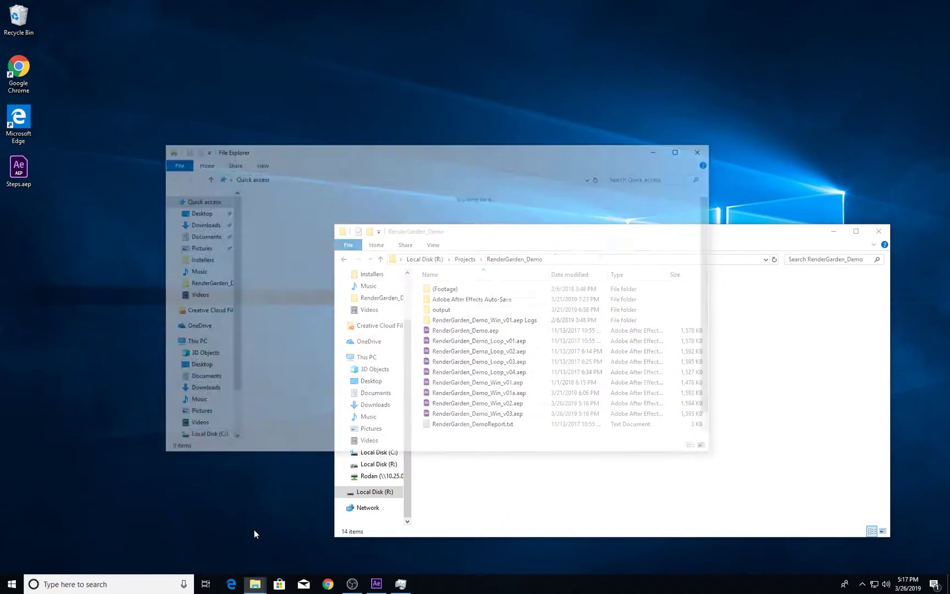
{"action": "left_click", "coordinate": [219, 438]}
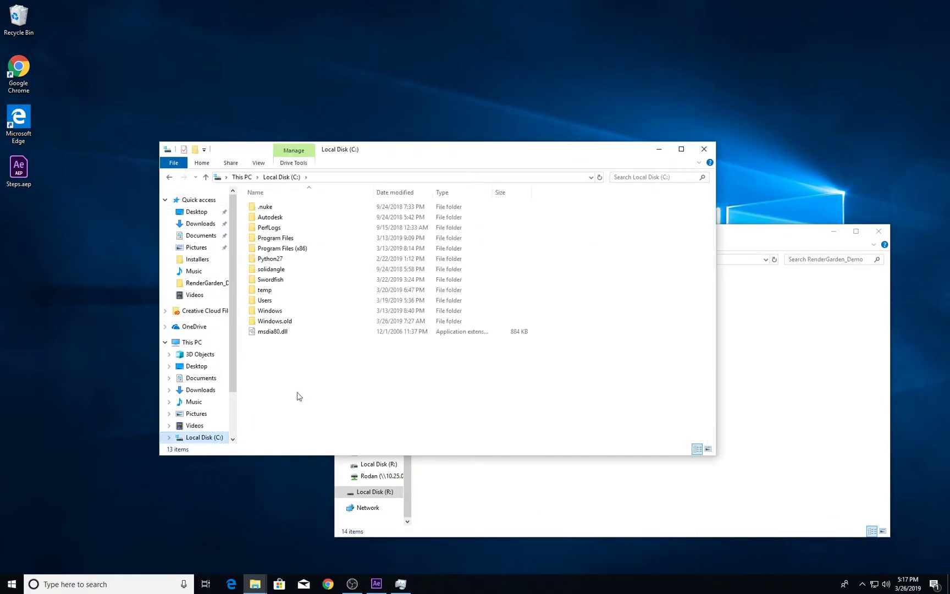
{"action": "double_click", "coordinate": [268, 260]}
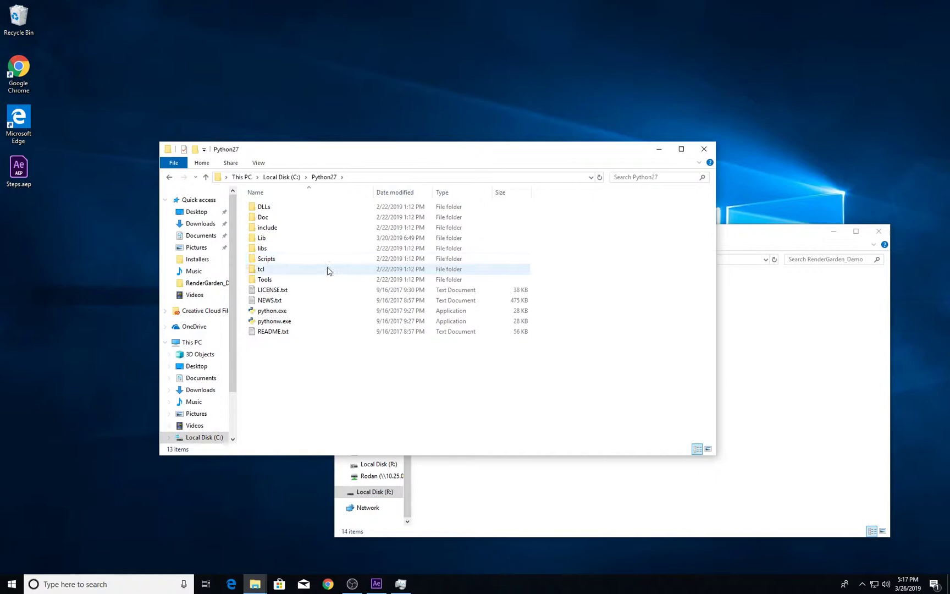
{"action": "double_click", "coordinate": [276, 238]}
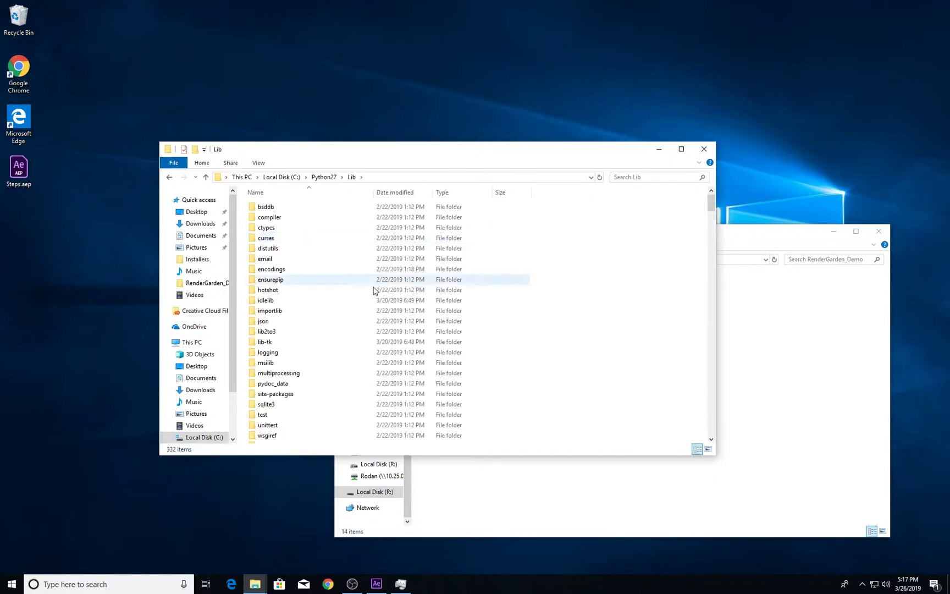
{"action": "double_click", "coordinate": [295, 301]}
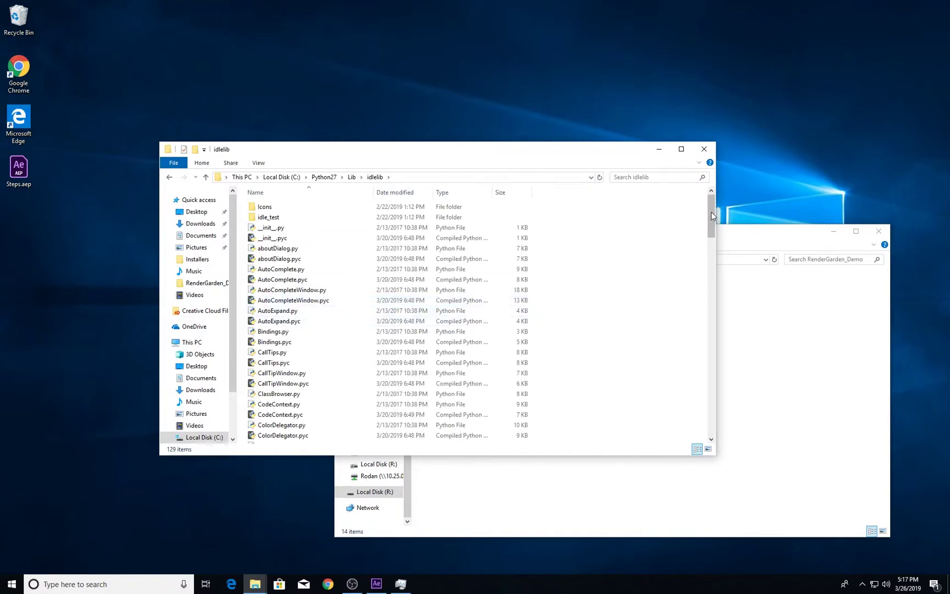
Locate idle.bat in the idlelib folder and launch it
{"action": "left_click_drag", "start_coordinate": [711, 211], "coordinate": [708, 304]}
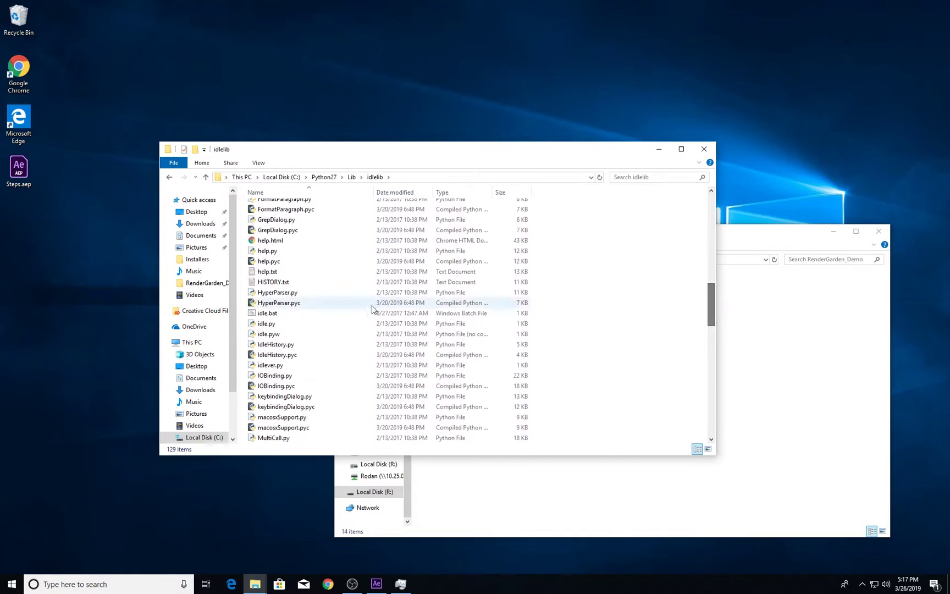
{"action": "left_click", "coordinate": [252, 314]}
{"action": "double_click", "coordinate": [253, 318]}
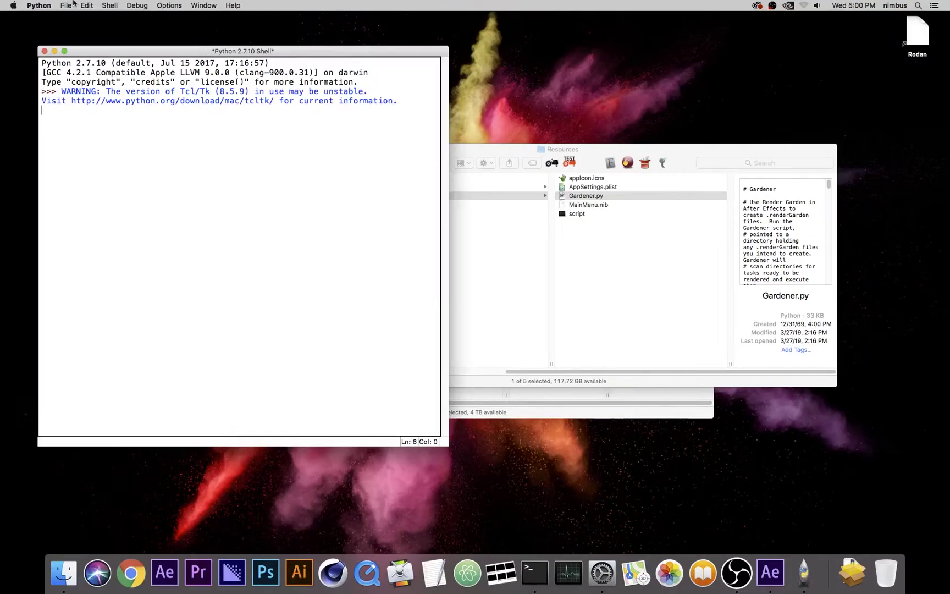
Back on the Mac, open Gardener.py from the Gardener app's Resources folder in the Python IDLE editor
{"action": "left_click", "coordinate": [66, 6]}
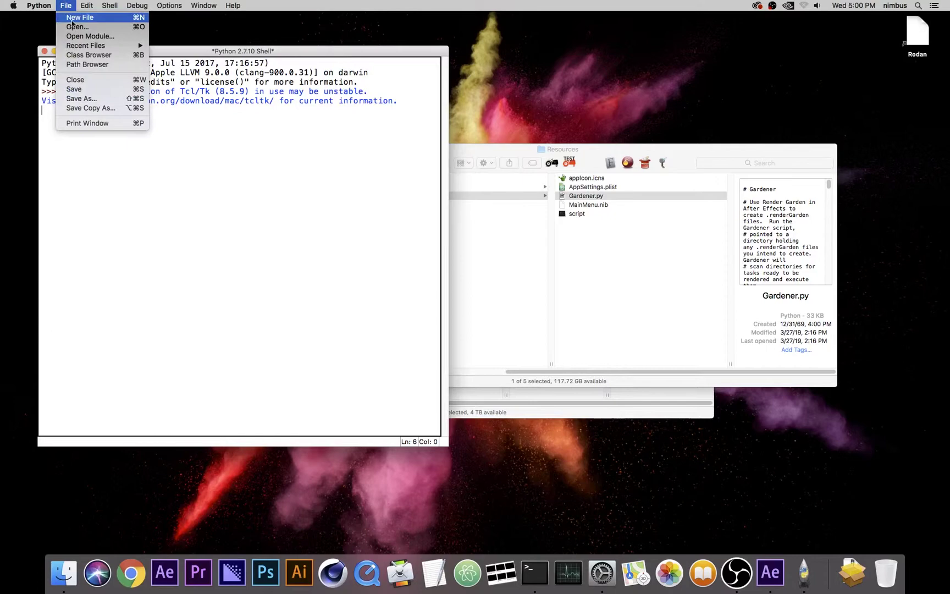
{"action": "left_click", "coordinate": [104, 20]}
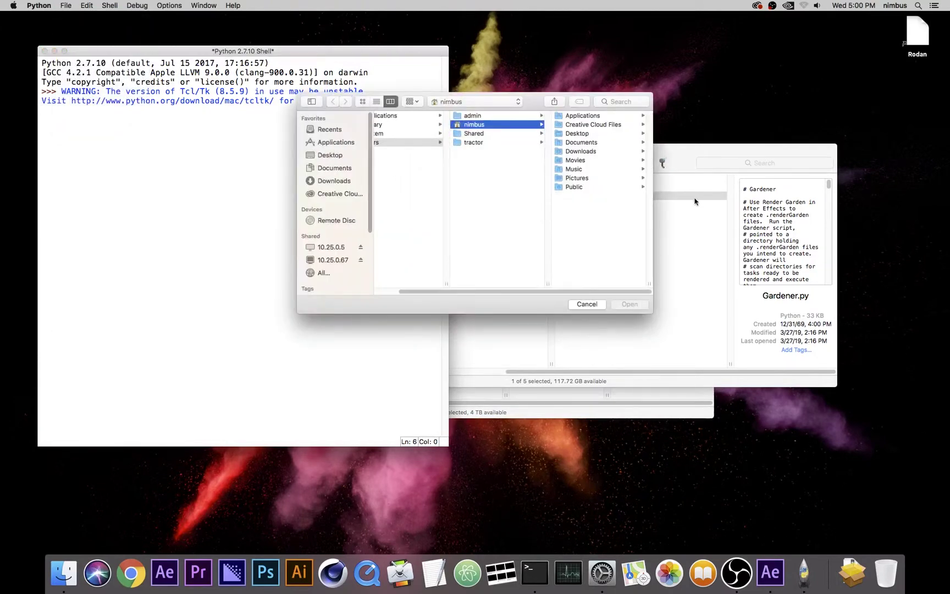
{"action": "left_click_drag", "start_coordinate": [680, 167], "coordinate": [747, 226]}
{"action": "left_click_drag", "start_coordinate": [652, 259], "coordinate": [484, 148]}
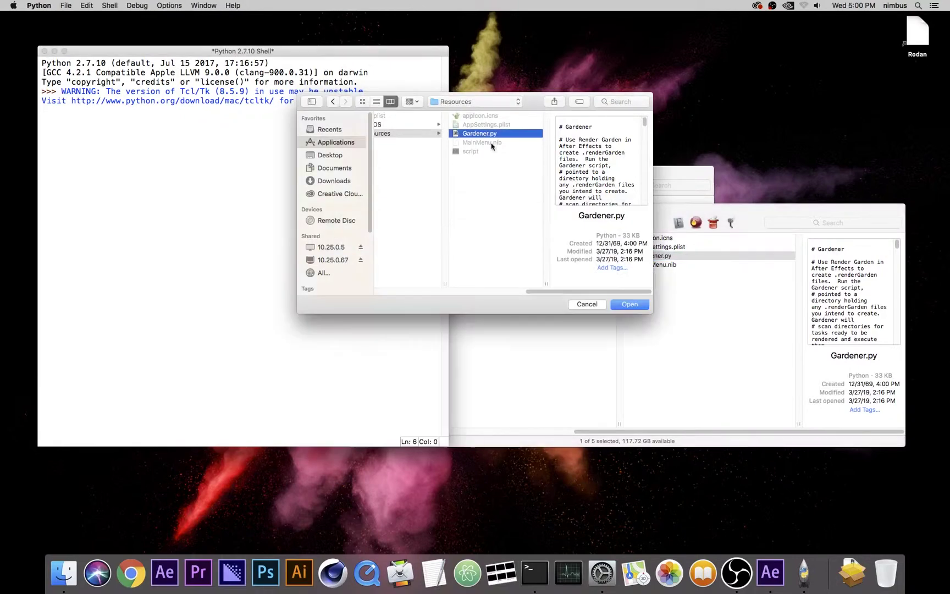
{"action": "left_click", "coordinate": [638, 305]}
Enlarge and reposition the Gardener.py editor window so the full code lines can be read
{"action": "left_click_drag", "start_coordinate": [348, 45], "coordinate": [370, 39]}
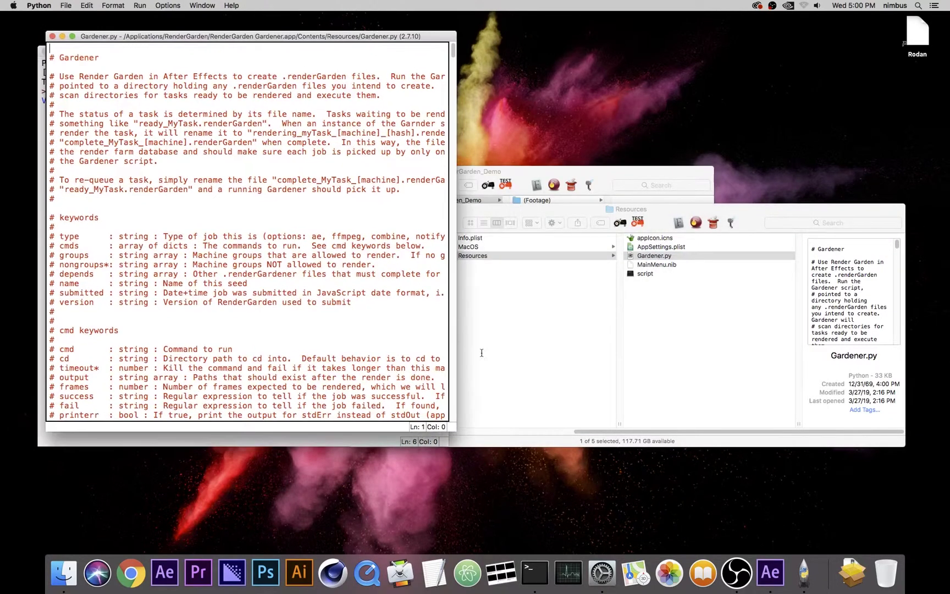
{"action": "left_click_drag", "start_coordinate": [457, 430], "coordinate": [646, 532]}
{"action": "left_click_drag", "start_coordinate": [145, 42], "coordinate": [164, 35]}
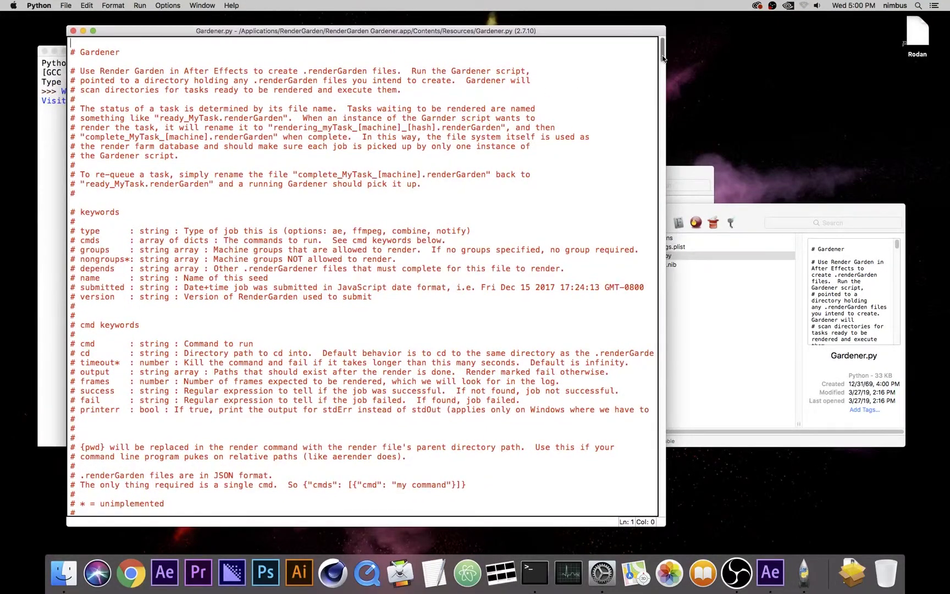
Toggle the use of tabs for indentation in the Gardener.py editor
{"action": "scroll", "coordinate": [384, 201], "scroll_direction": "down", "scroll_amount": 10}
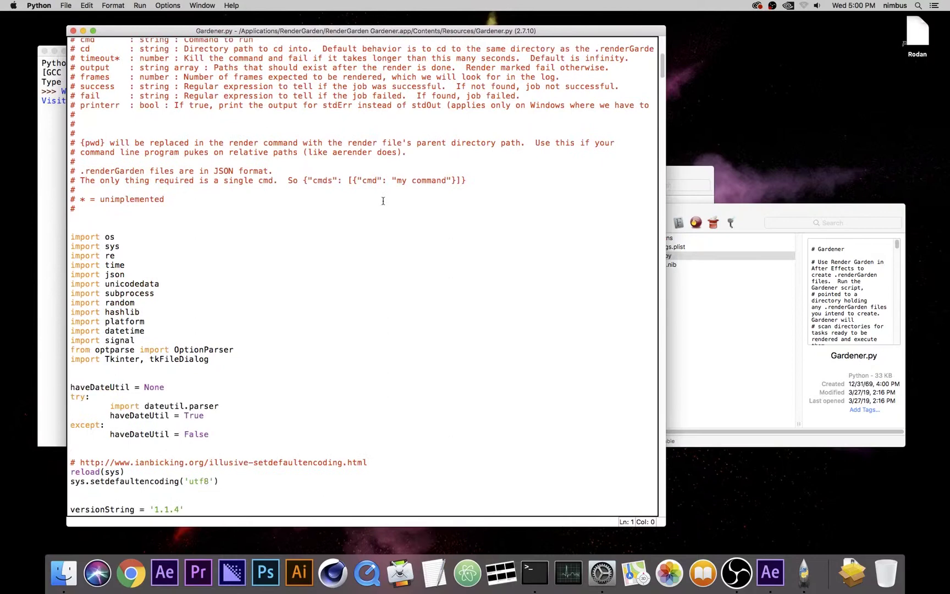
{"action": "scroll", "coordinate": [383, 200], "scroll_direction": "down", "scroll_amount": 8}
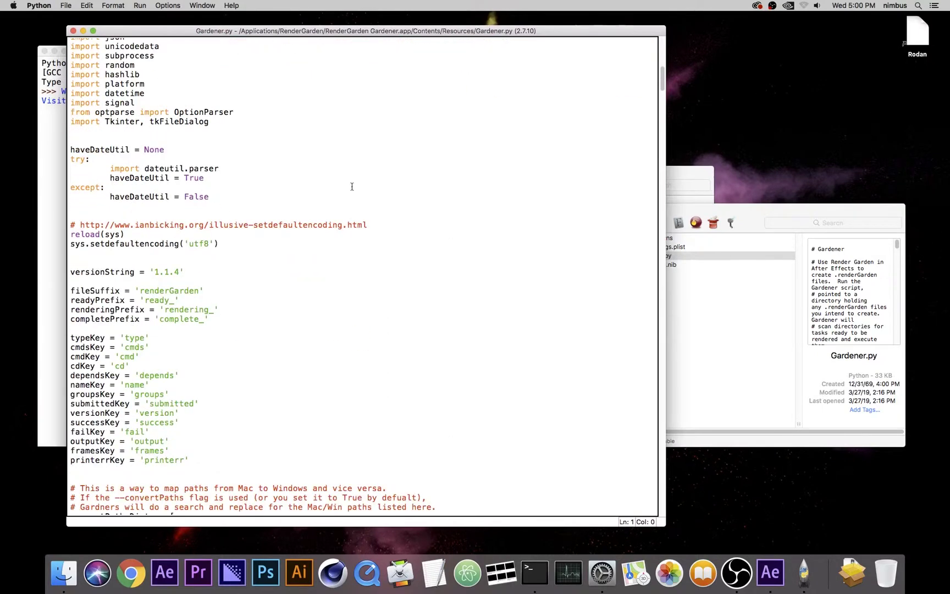
{"action": "left_click", "coordinate": [116, 6]}
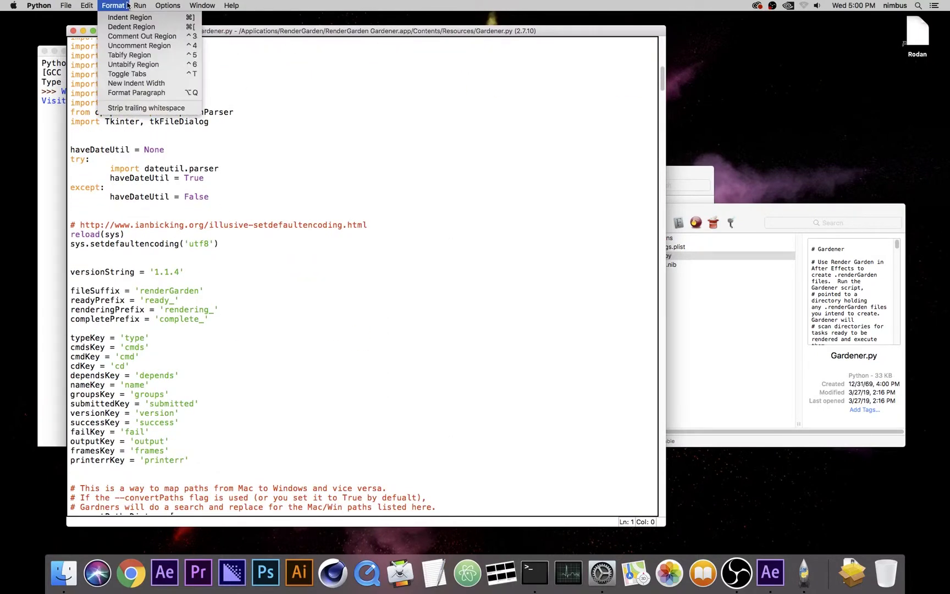
{"action": "left_click", "coordinate": [141, 76]}
{"action": "left_click", "coordinate": [440, 89]}
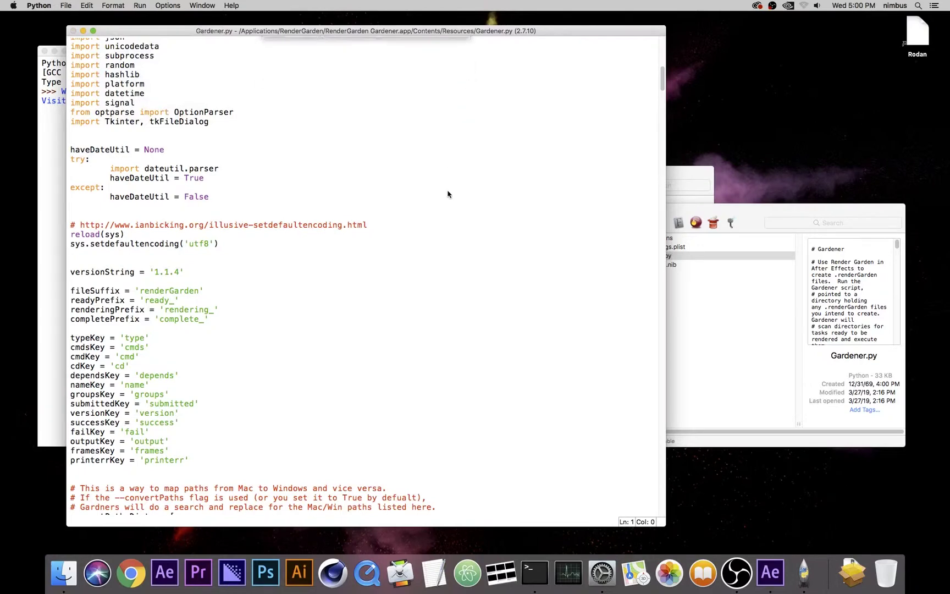
Examine the convertPathsDicts list in Gardener.py, highlighting its name and the After Effects CC 2019 mac and win aerender paths
{"action": "scroll", "coordinate": [423, 251], "scroll_direction": "down", "scroll_amount": 7}
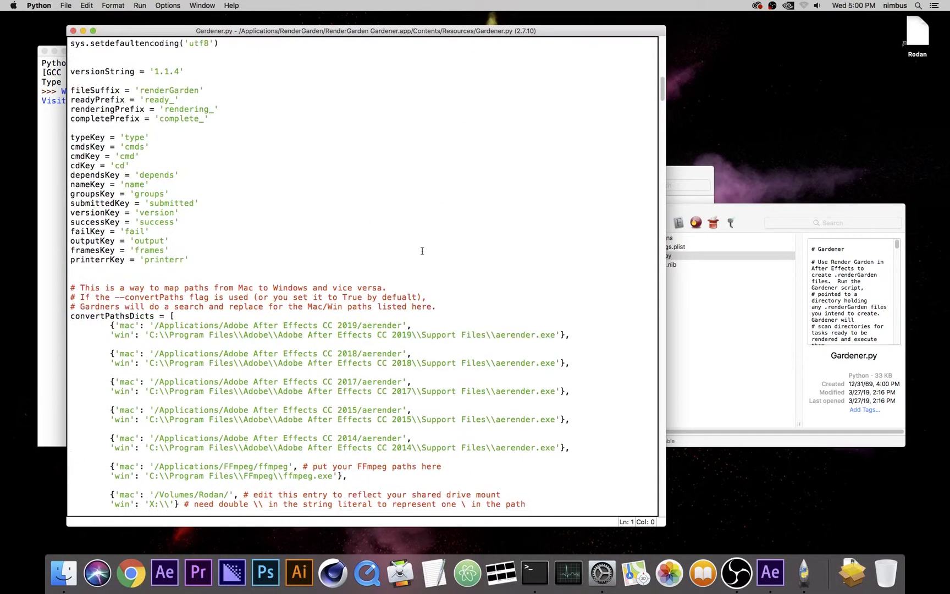
{"action": "scroll", "coordinate": [422, 251], "scroll_direction": "down", "scroll_amount": 4}
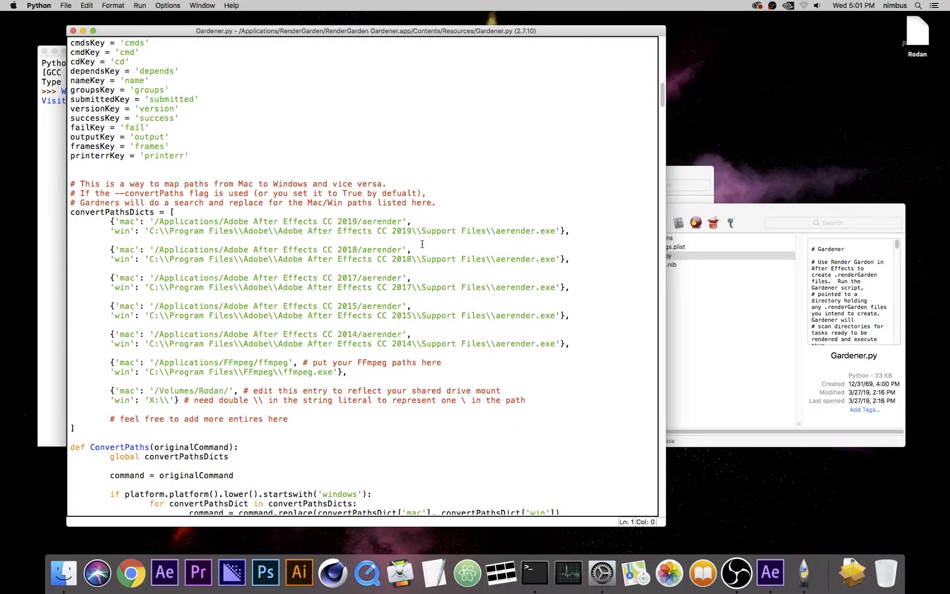
{"action": "double_click", "coordinate": [117, 211]}
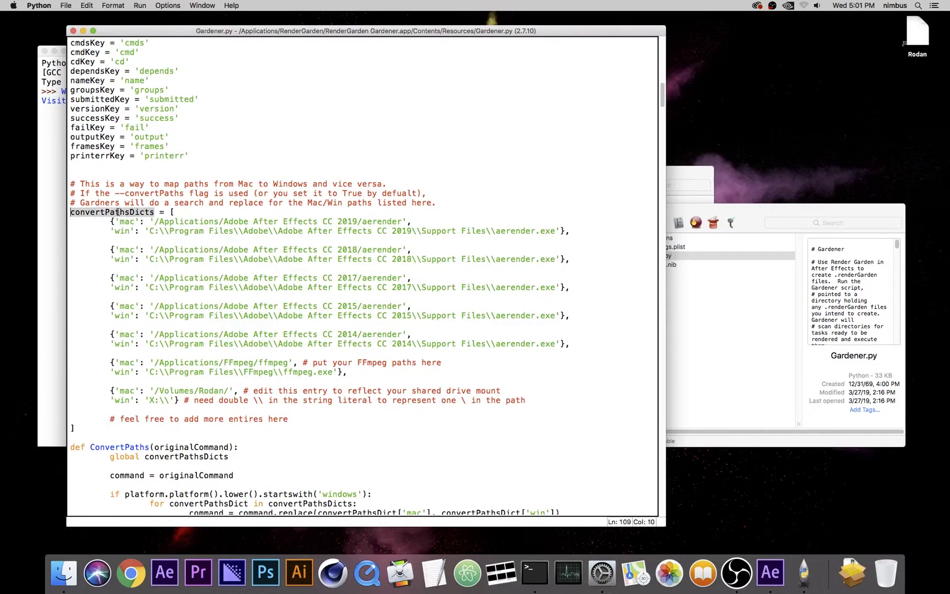
{"action": "left_click", "coordinate": [237, 213]}
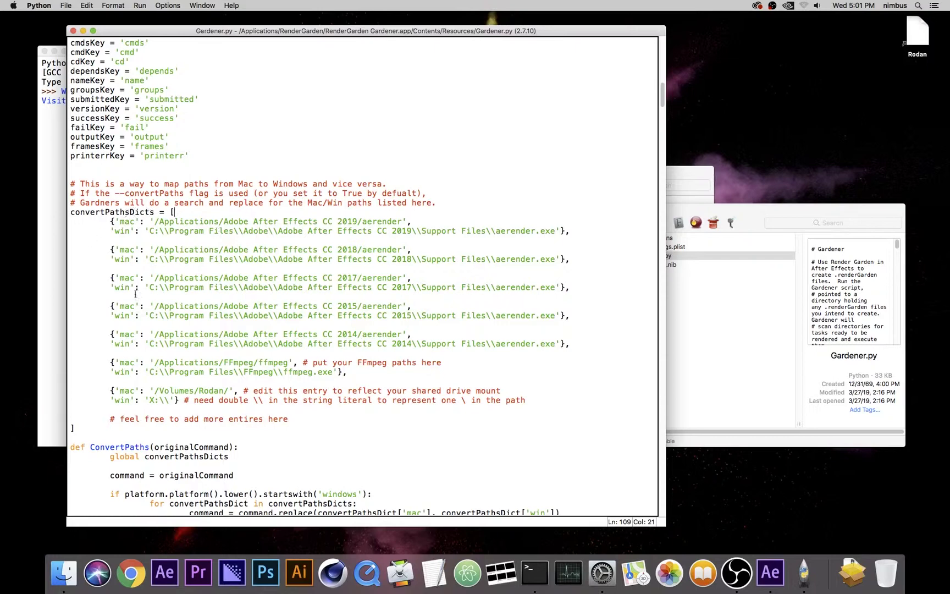
{"action": "triple_click", "coordinate": [113, 221]}
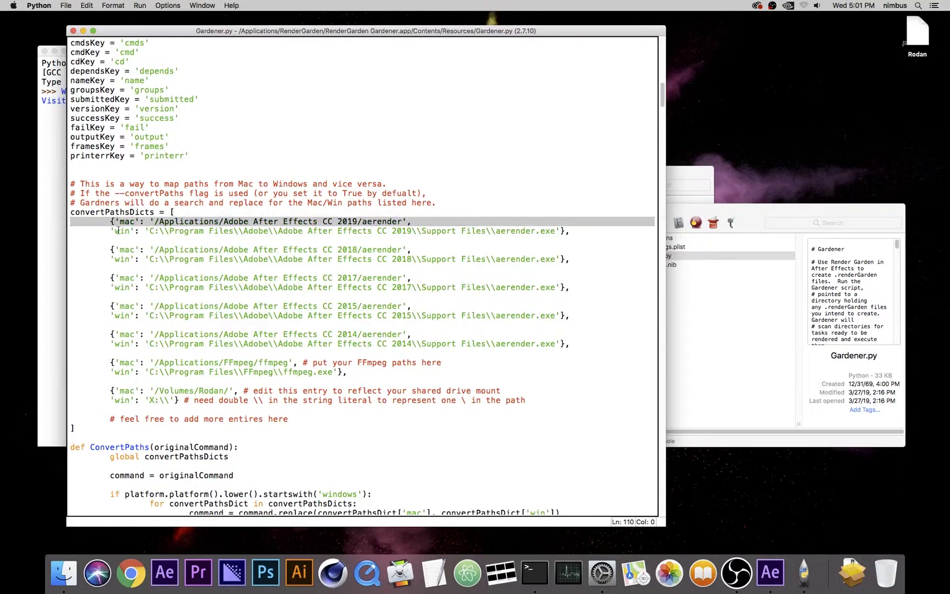
{"action": "triple_click", "coordinate": [119, 231]}
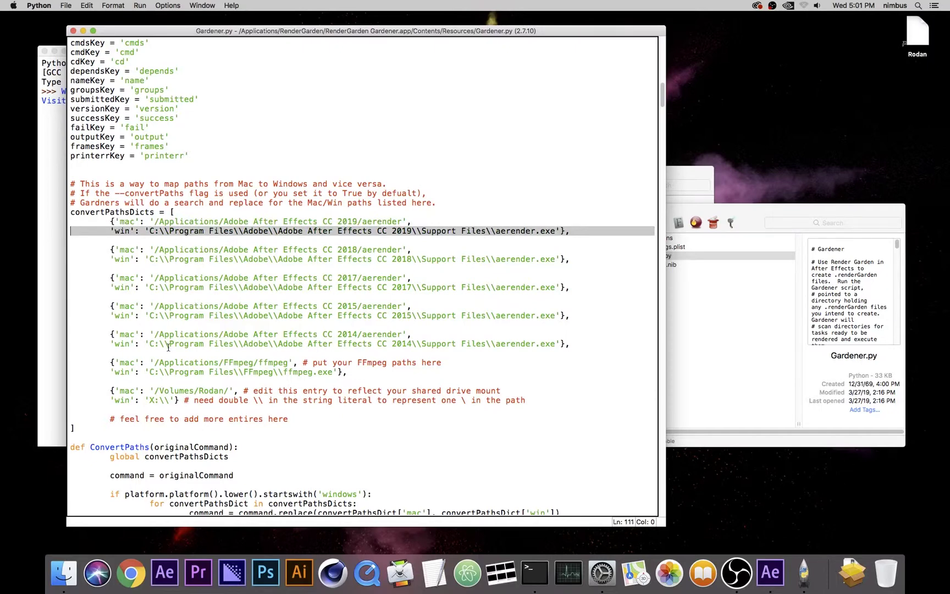
Examine the FFmpeg entry in convertPathsDicts, highlighting its mac and win paths
{"action": "triple_click", "coordinate": [195, 364]}
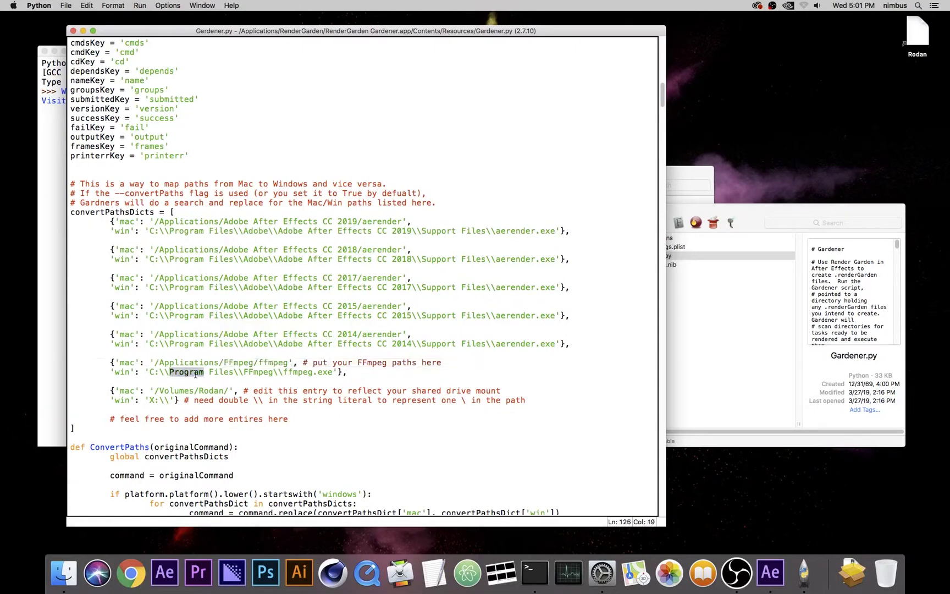
{"action": "triple_click", "coordinate": [196, 374]}
{"action": "left_click", "coordinate": [213, 363]}
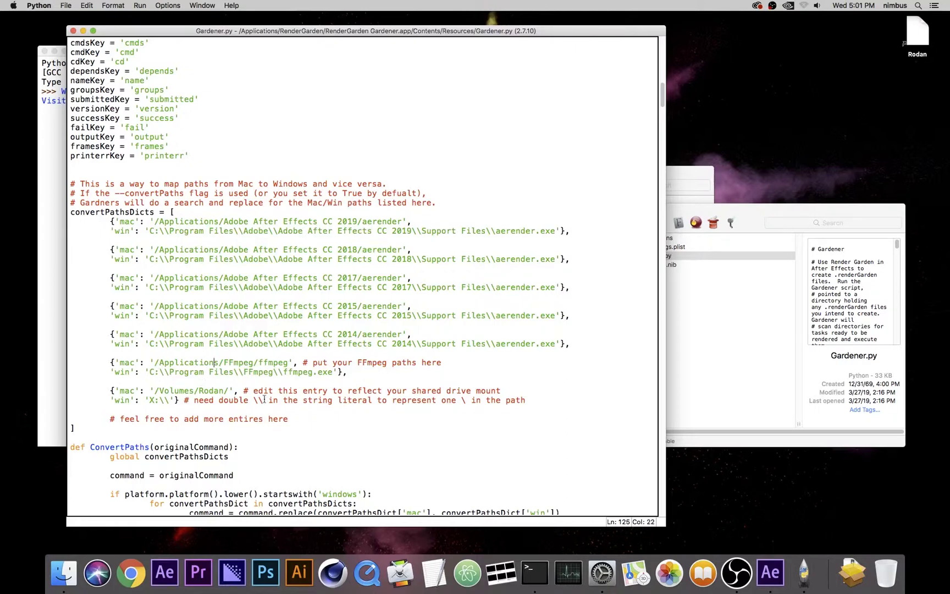
{"action": "left_click_drag", "start_coordinate": [159, 372], "coordinate": [172, 375]}
Change the drive letter to R in the win path of the shared drive entry in convertPathsDicts
{"action": "left_click", "coordinate": [194, 391]}
{"action": "double_click", "coordinate": [153, 400]}
{"action": "type", "text": "R"}
In Finder, open the R share on server 10.25.0.67 and arrange its window beside the RenderGarden_Demo folder window
{"action": "left_click", "coordinate": [721, 438]}
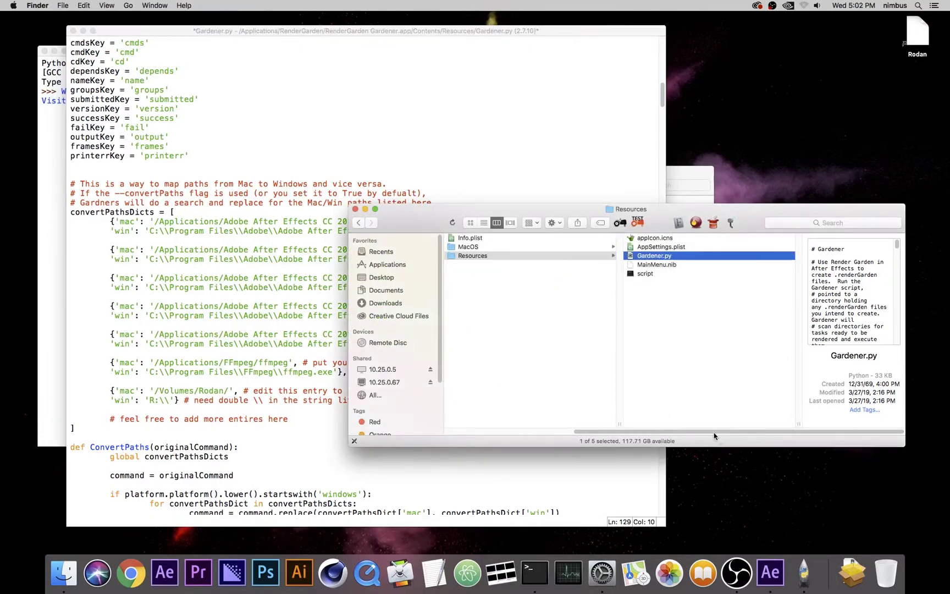
{"action": "left_click", "coordinate": [387, 384]}
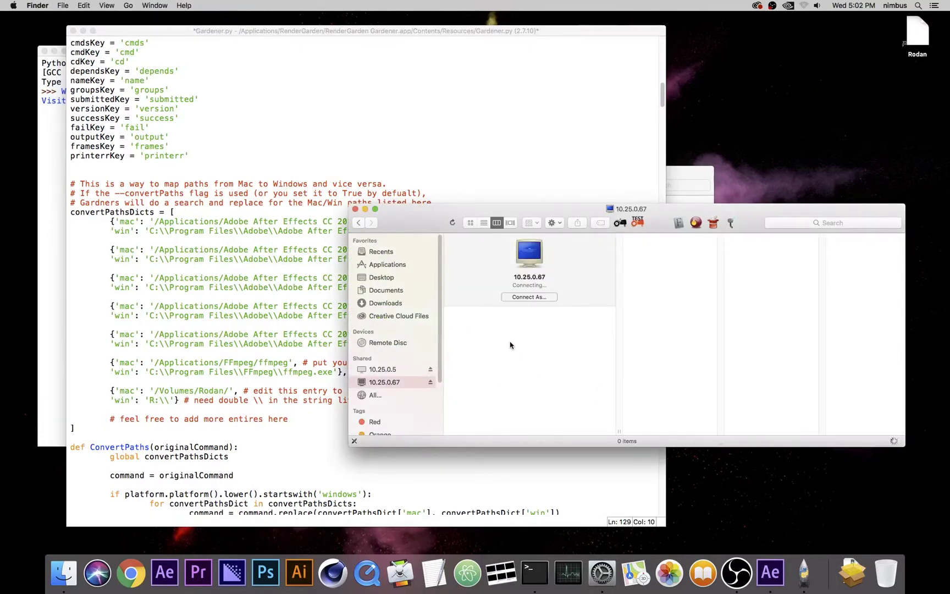
{"action": "left_click", "coordinate": [461, 312]}
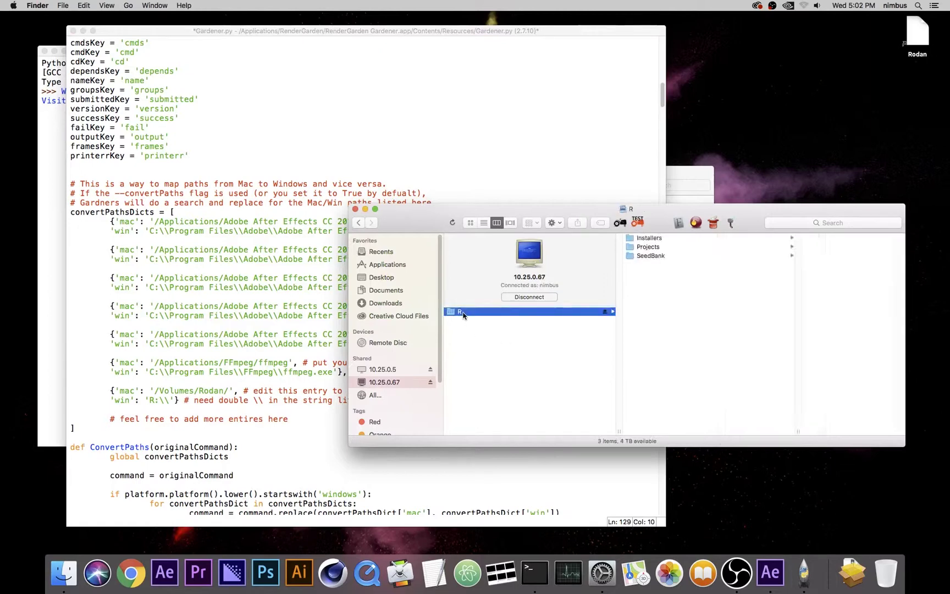
{"action": "left_click_drag", "start_coordinate": [684, 210], "coordinate": [662, 284]}
{"action": "left_click", "coordinate": [686, 182]}
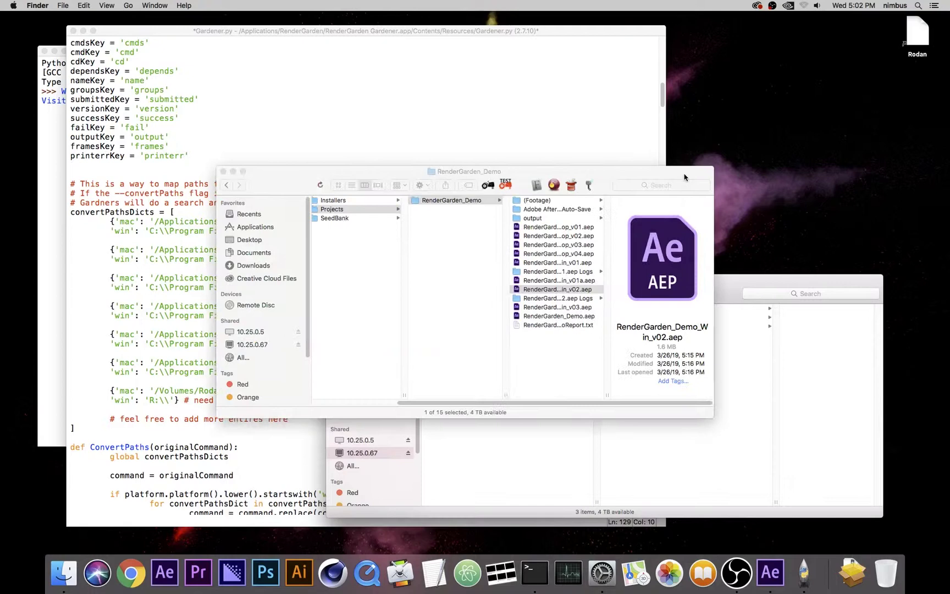
{"action": "scroll", "coordinate": [485, 408], "scroll_direction": "right", "scroll_amount": 2}
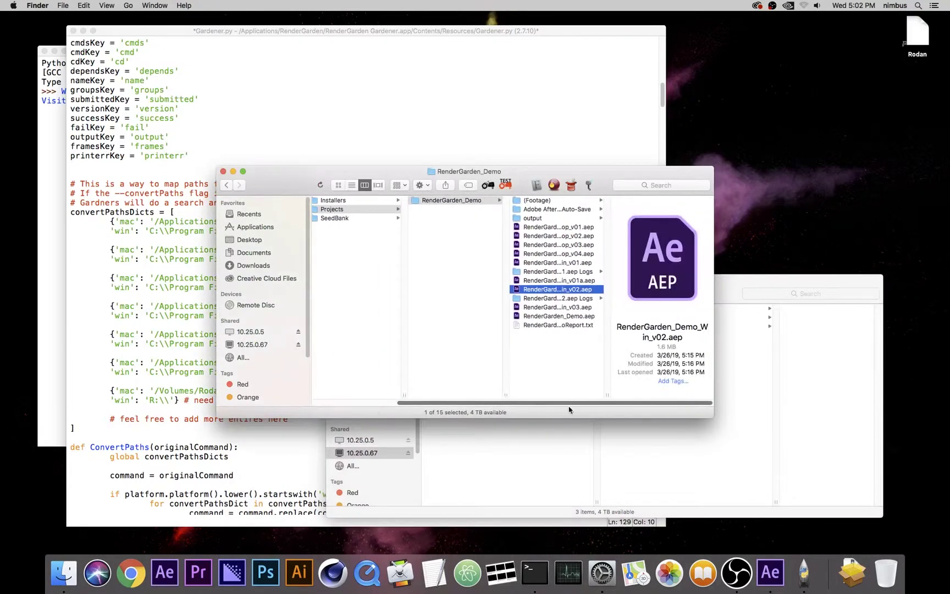
{"action": "left_click", "coordinate": [733, 283]}
{"action": "left_click_drag", "start_coordinate": [733, 283], "coordinate": [735, 244]}
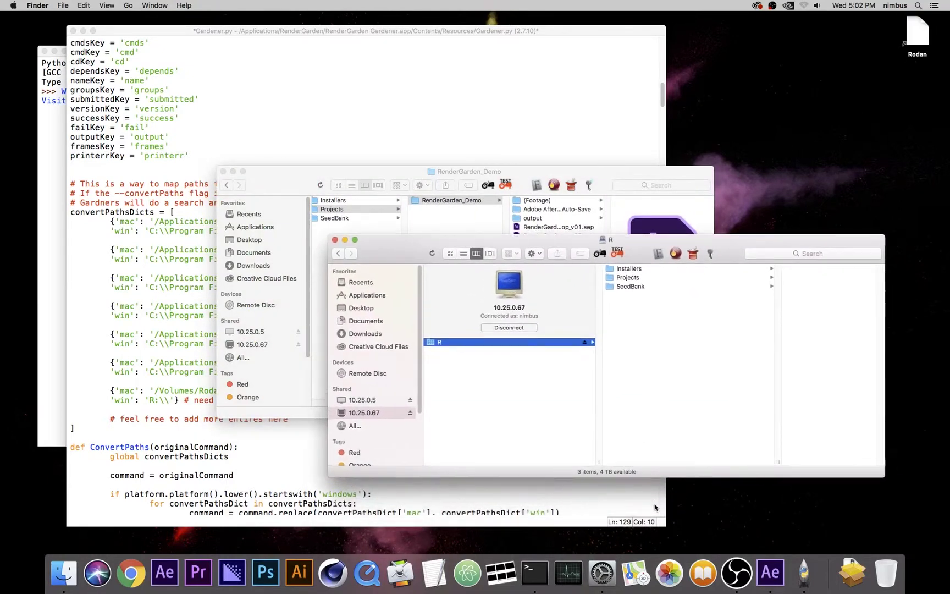
Look up the R share's Mac mount path by inserting the folder into a new Terminal window, then close that window
{"action": "left_click", "coordinate": [529, 577]}
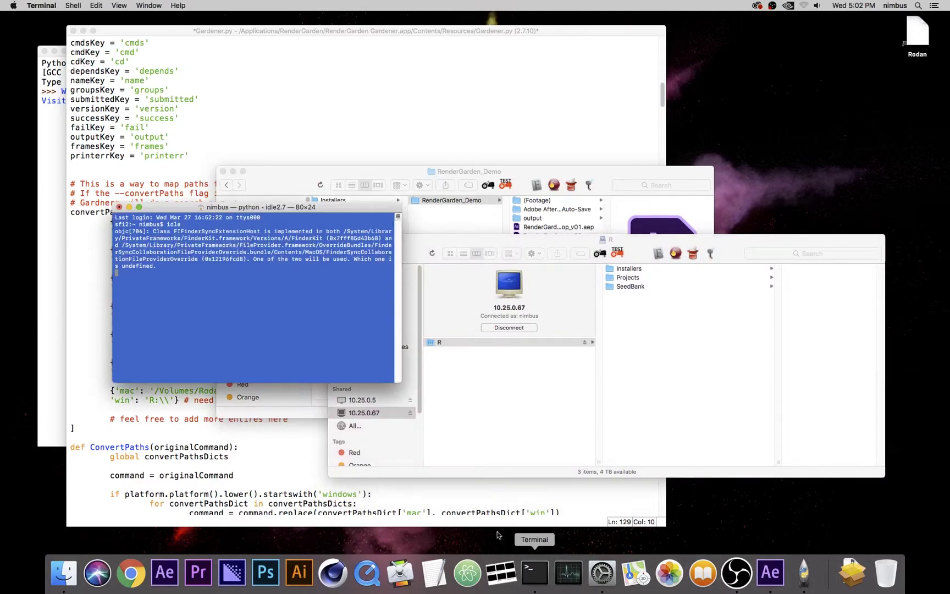
{"action": "key", "text": "super+n"}
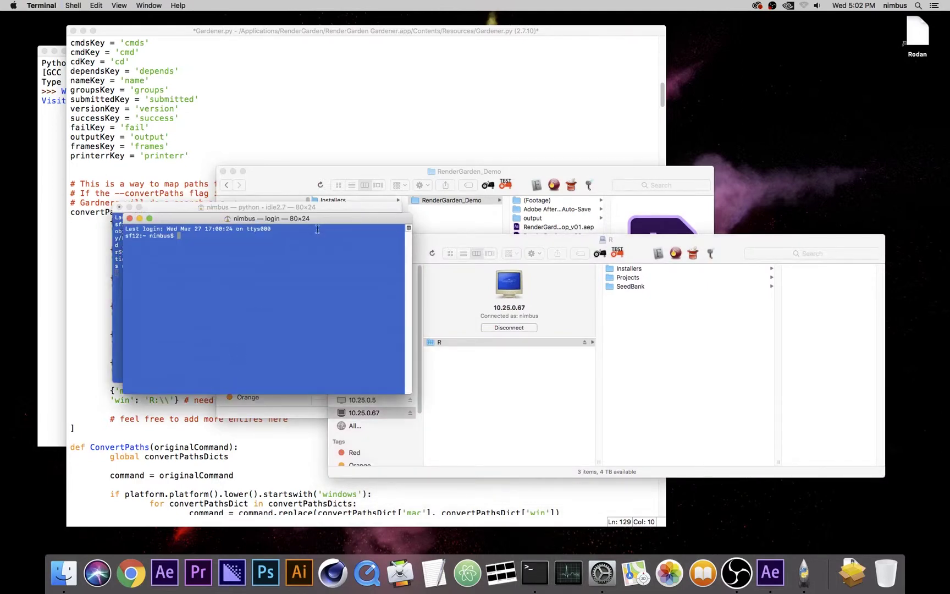
{"action": "left_click_drag", "start_coordinate": [317, 219], "coordinate": [409, 115]}
{"action": "left_click_drag", "start_coordinate": [440, 342], "coordinate": [399, 254]}
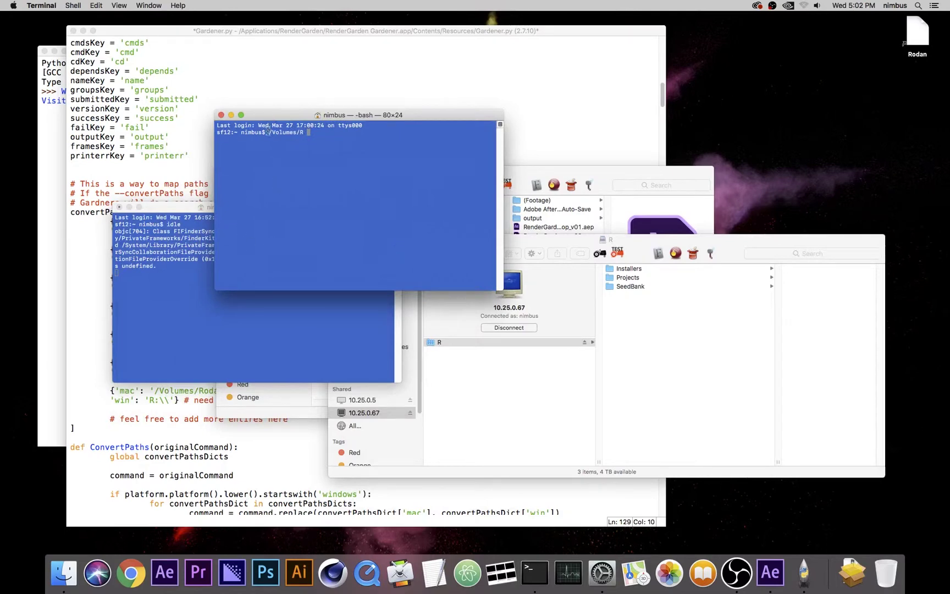
{"action": "left_click_drag", "start_coordinate": [269, 133], "coordinate": [306, 132]}
{"action": "left_click", "coordinate": [221, 115]}
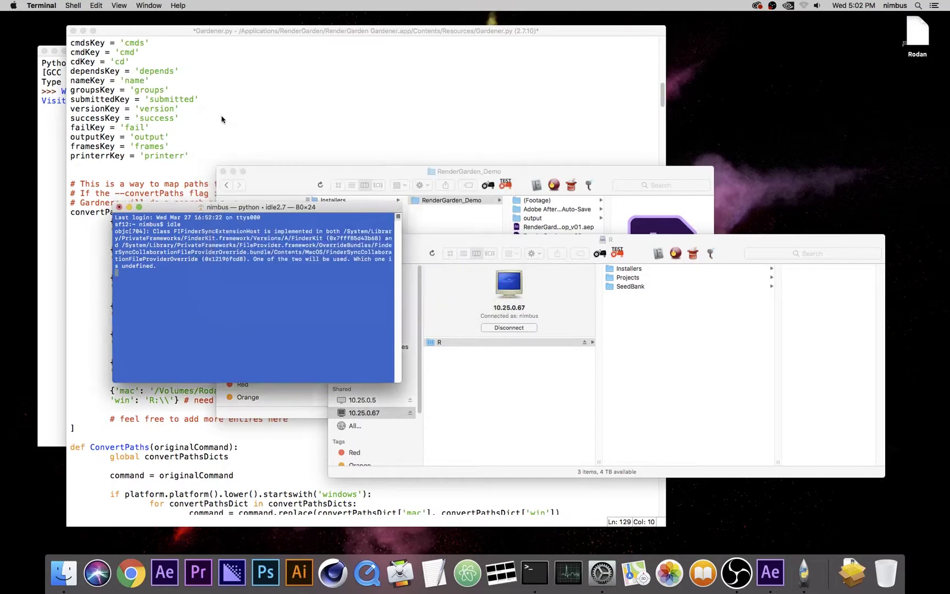
Set the shared drive entry's mac path to '/Volumes/R/' in Gardener.py, then save and close the file
{"action": "left_click", "coordinate": [245, 119]}
{"action": "left_click", "coordinate": [156, 394]}
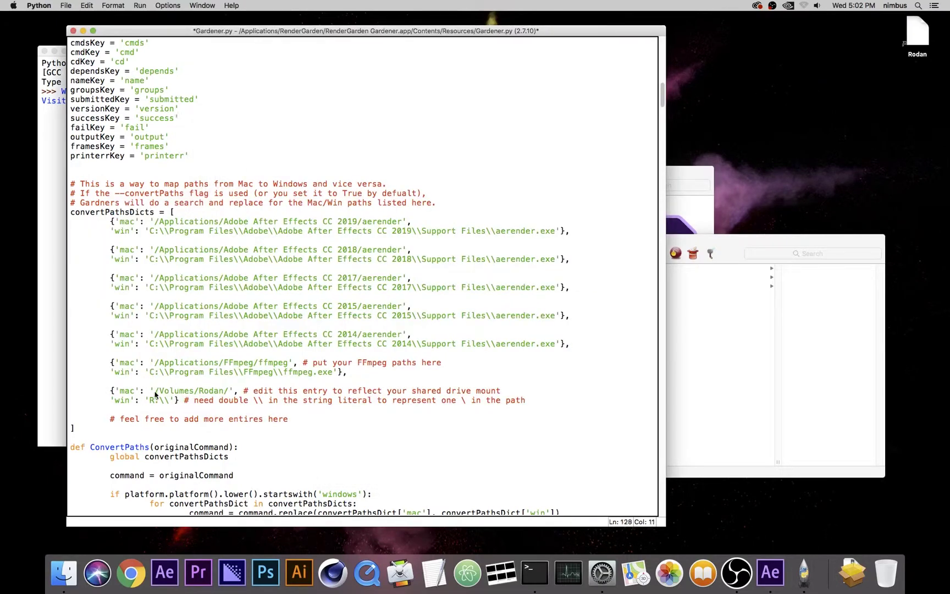
{"action": "left_click_drag", "start_coordinate": [154, 393], "coordinate": [229, 393]}
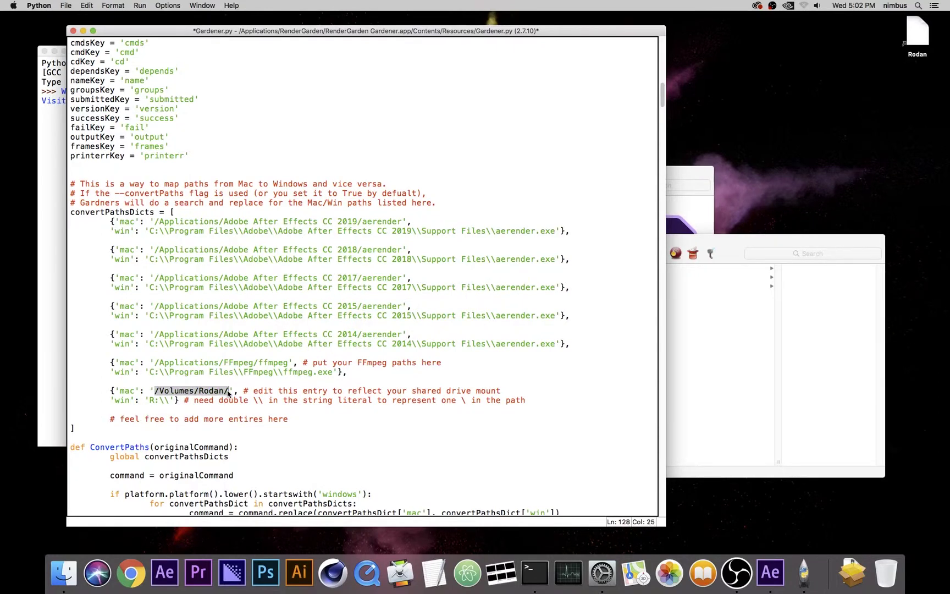
{"action": "type", "text": "/Volumes/R"}
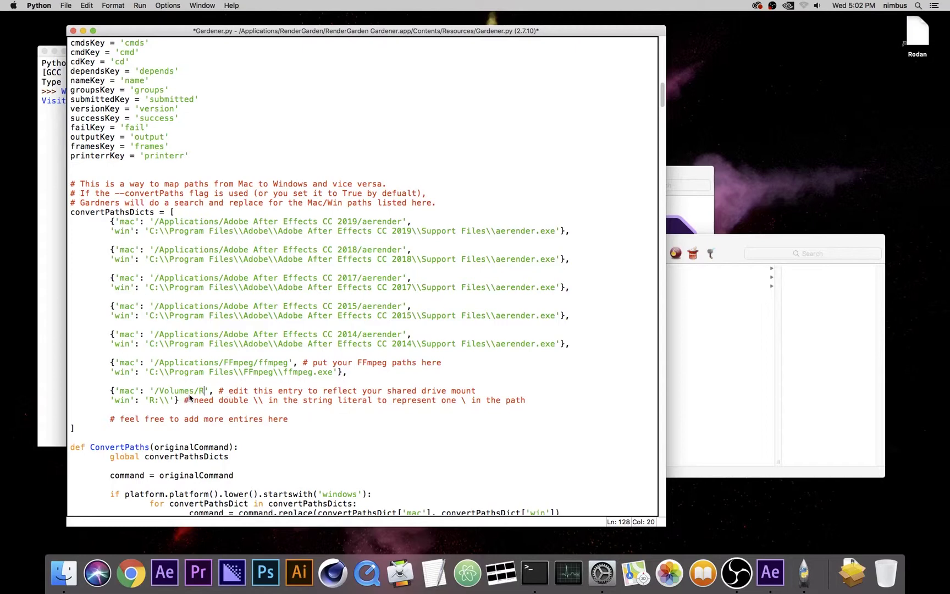
{"action": "type", "text": "/"}
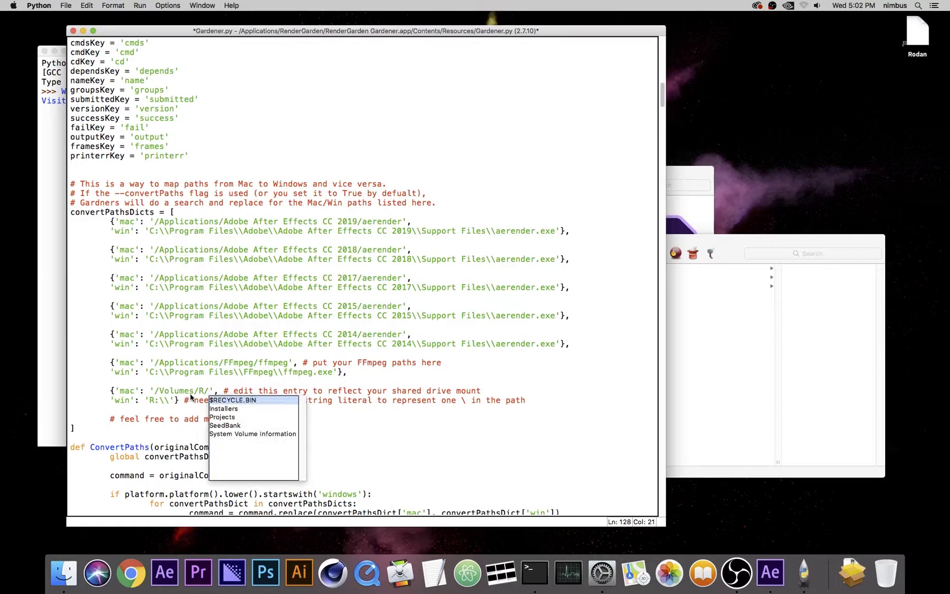
{"action": "left_click", "coordinate": [307, 381]}
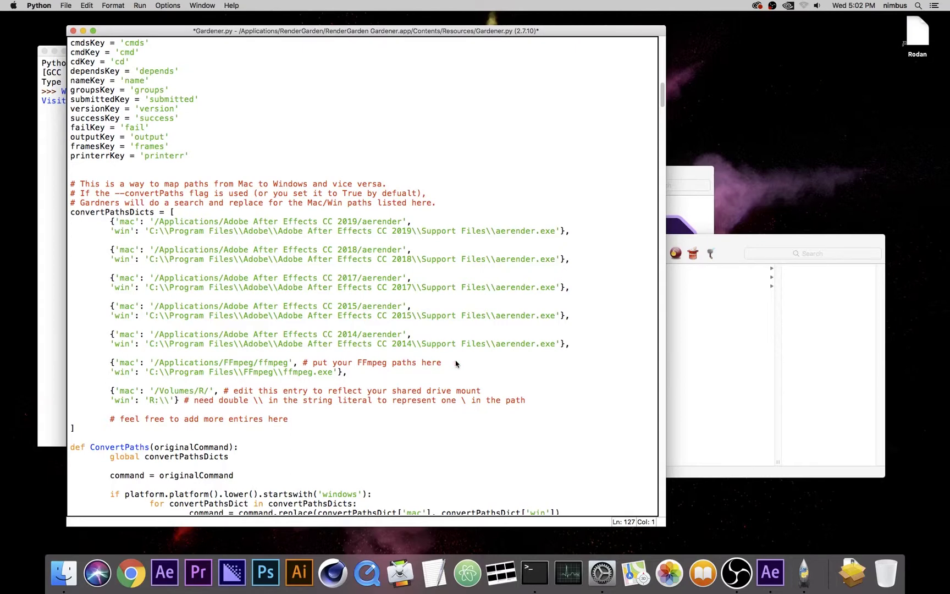
{"action": "key", "text": "super+s"}
{"action": "left_click", "coordinate": [73, 31]}
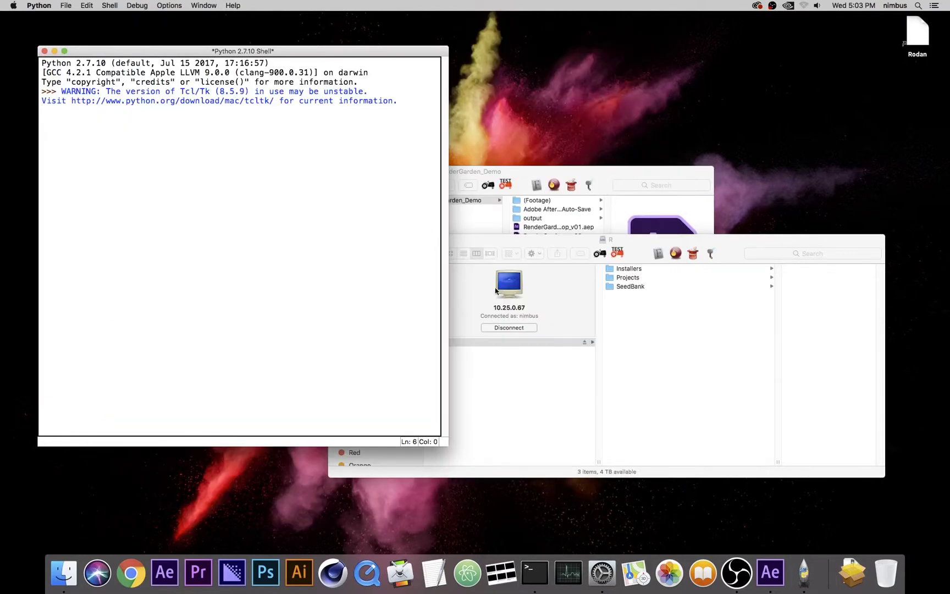
Separate the overlapping Finder windows and launch RenderGarden Gardener.app from the RenderGarden folder in Applications
{"action": "left_click_drag", "start_coordinate": [584, 243], "coordinate": [670, 291]}
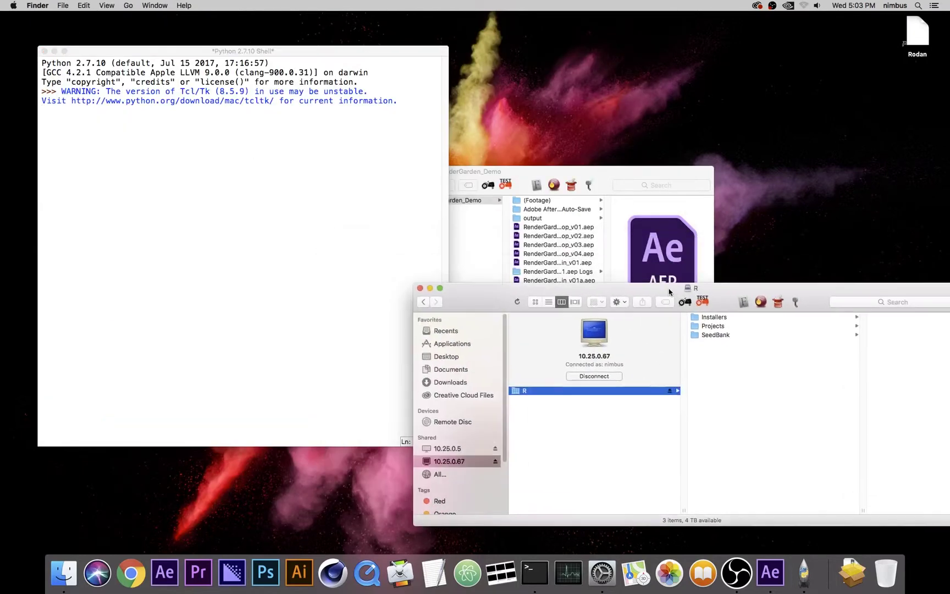
{"action": "left_click_drag", "start_coordinate": [601, 174], "coordinate": [591, 117]}
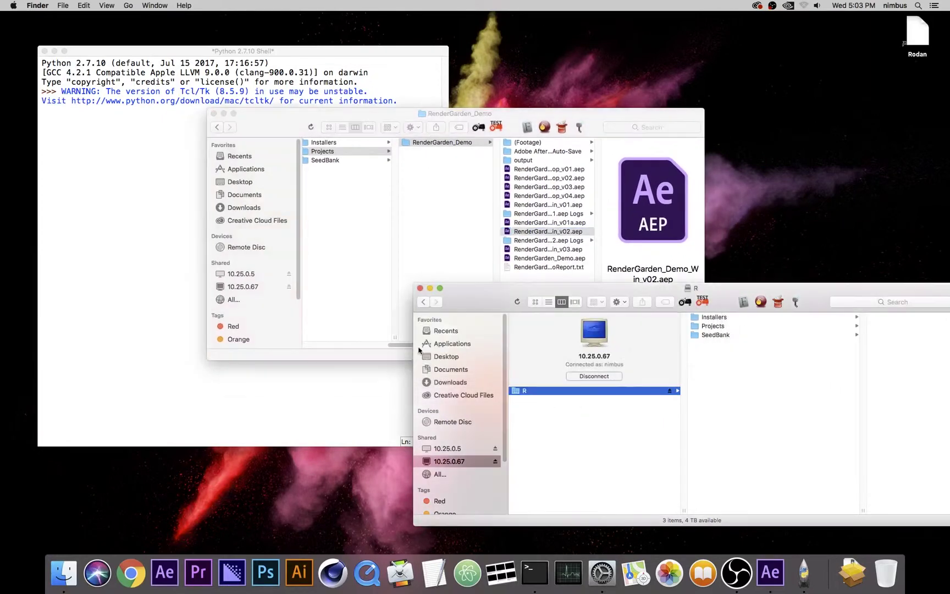
{"action": "left_click", "coordinate": [446, 343]}
{"action": "scroll", "coordinate": [581, 451], "scroll_direction": "down", "scroll_amount": 5}
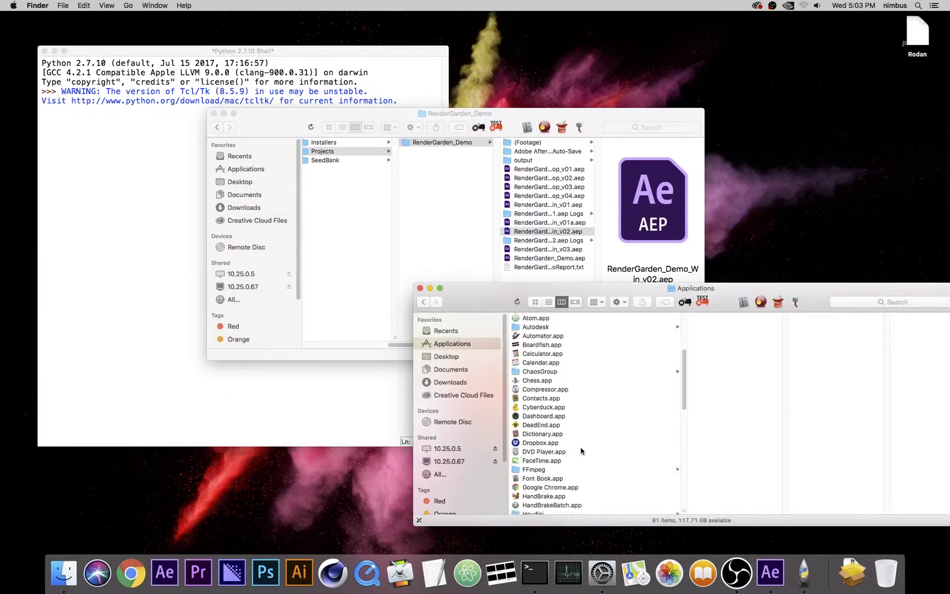
{"action": "scroll", "coordinate": [581, 451], "scroll_direction": "down", "scroll_amount": 10}
{"action": "left_click", "coordinate": [550, 377]}
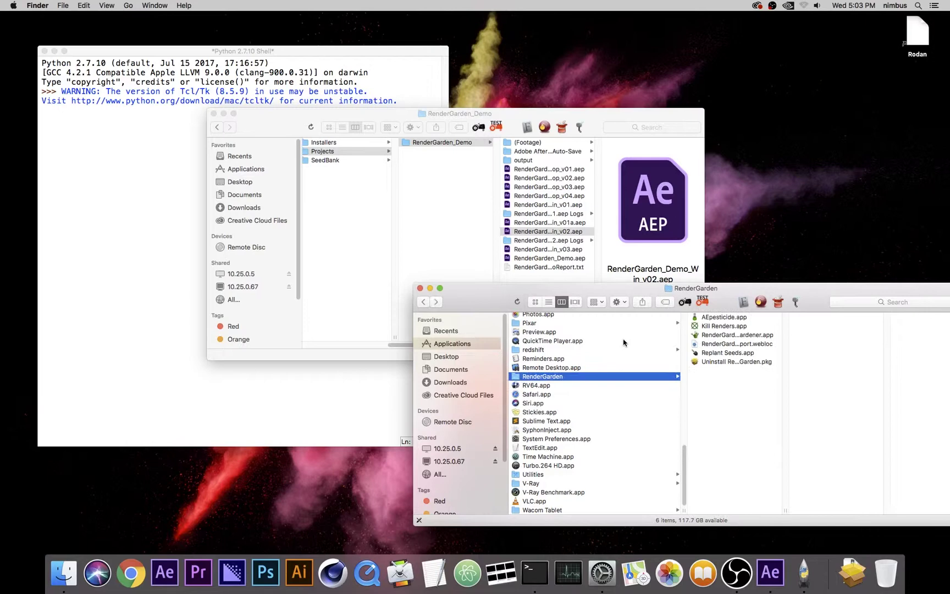
{"action": "double_click", "coordinate": [720, 335]}
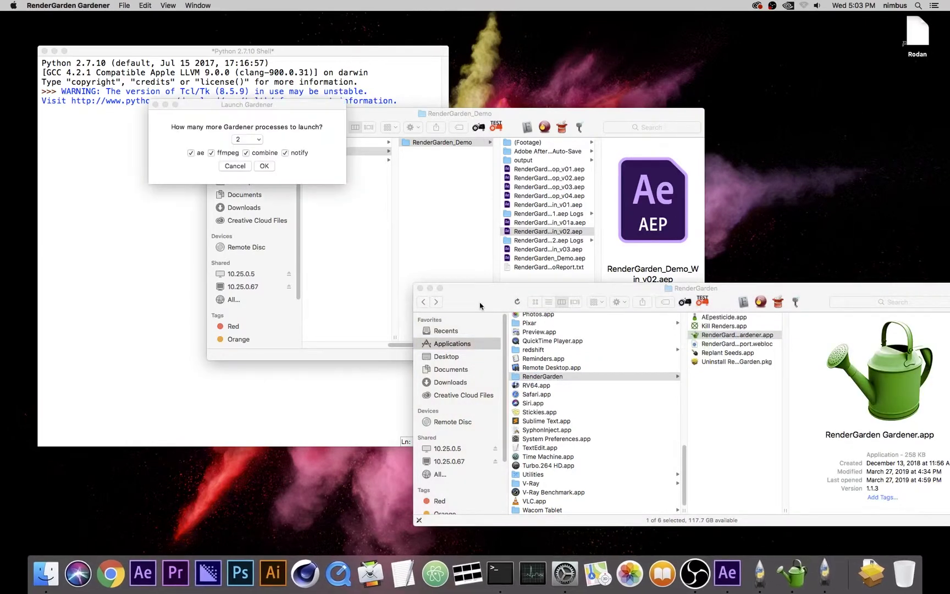
Launch 2 Gardener processes with ae, ffmpeg, combine and notify enabled, watching the SeedBank folder on the R share
{"action": "left_click", "coordinate": [282, 105]}
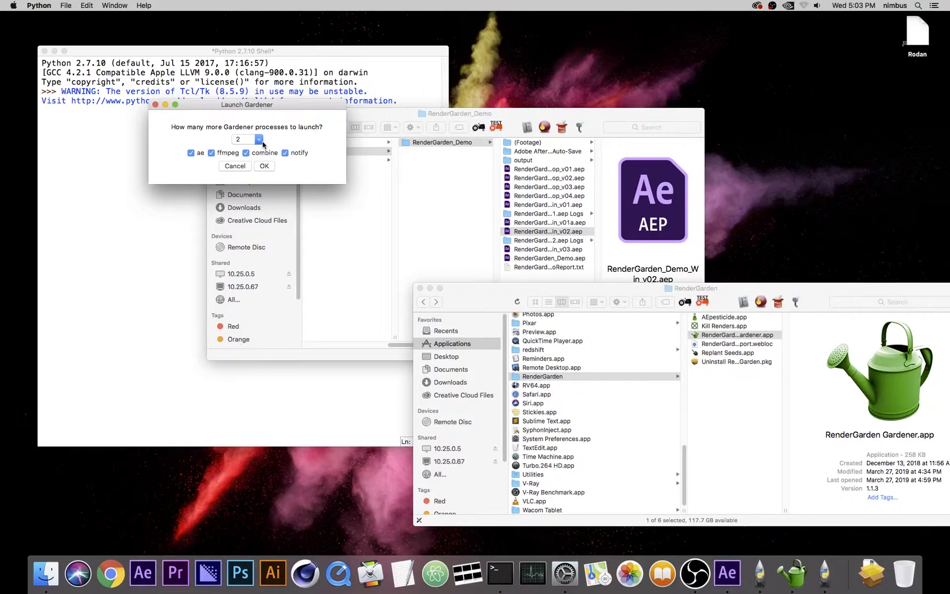
{"action": "left_click", "coordinate": [265, 167]}
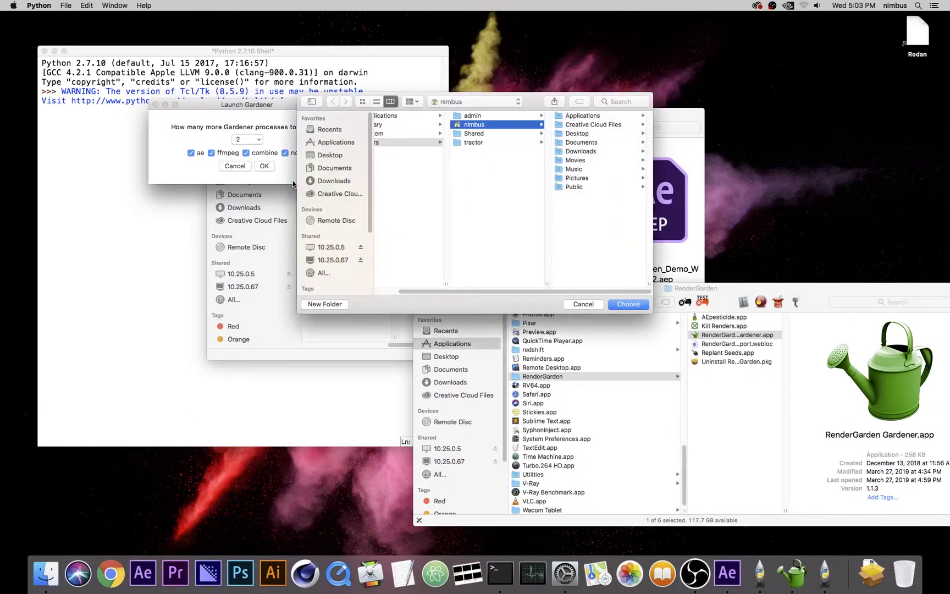
{"action": "left_click_drag", "start_coordinate": [538, 104], "coordinate": [528, 146]}
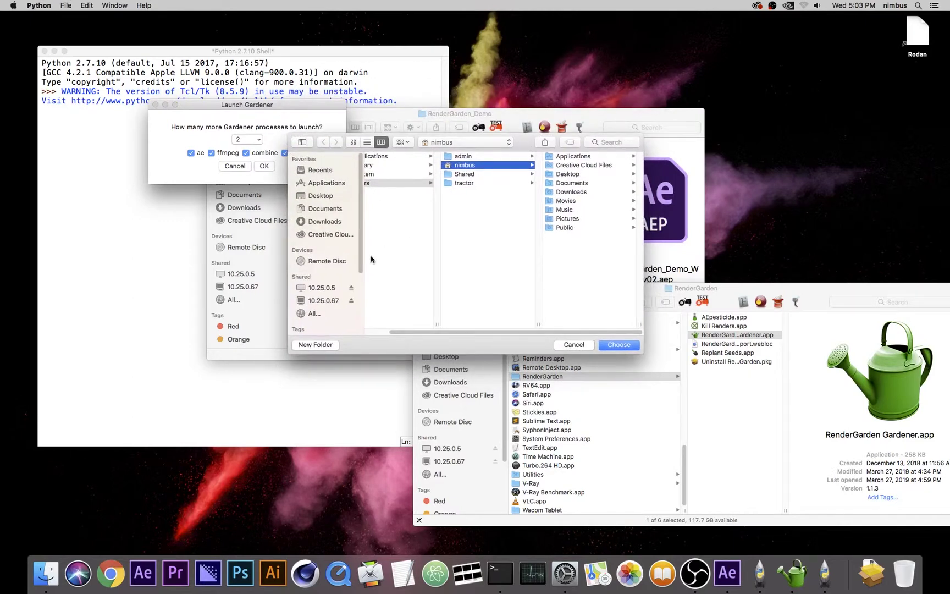
{"action": "left_click", "coordinate": [325, 300]}
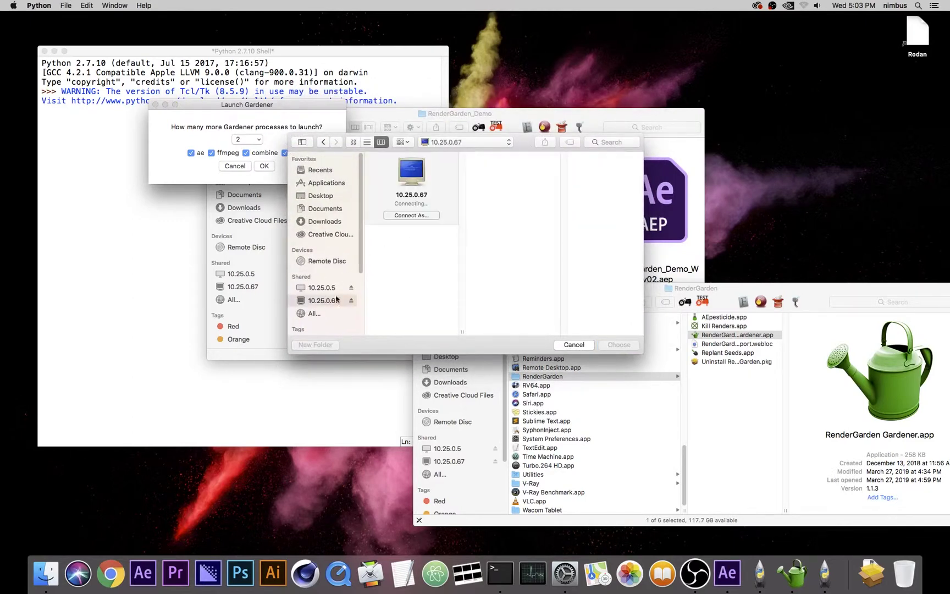
{"action": "left_click", "coordinate": [418, 230]}
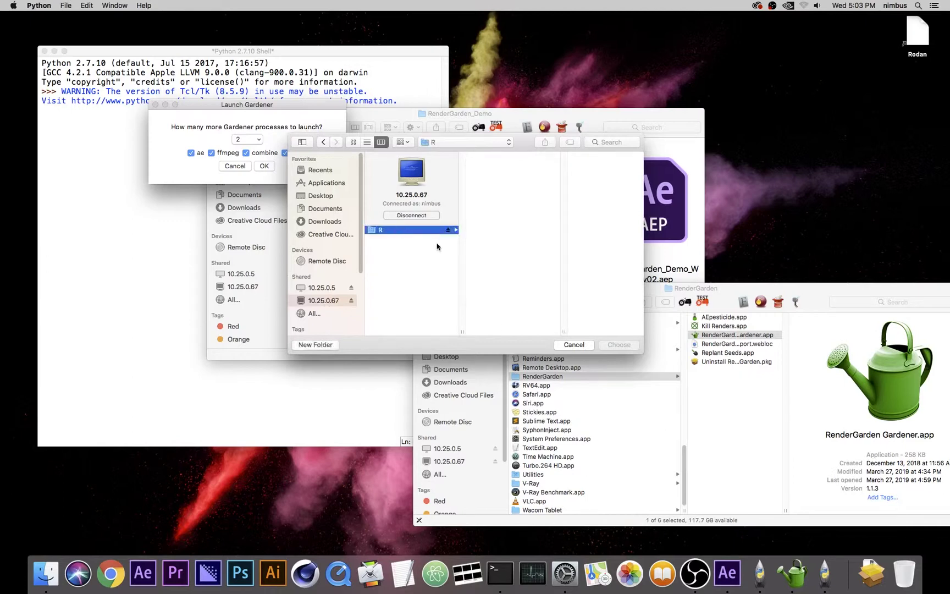
{"action": "left_click", "coordinate": [502, 175]}
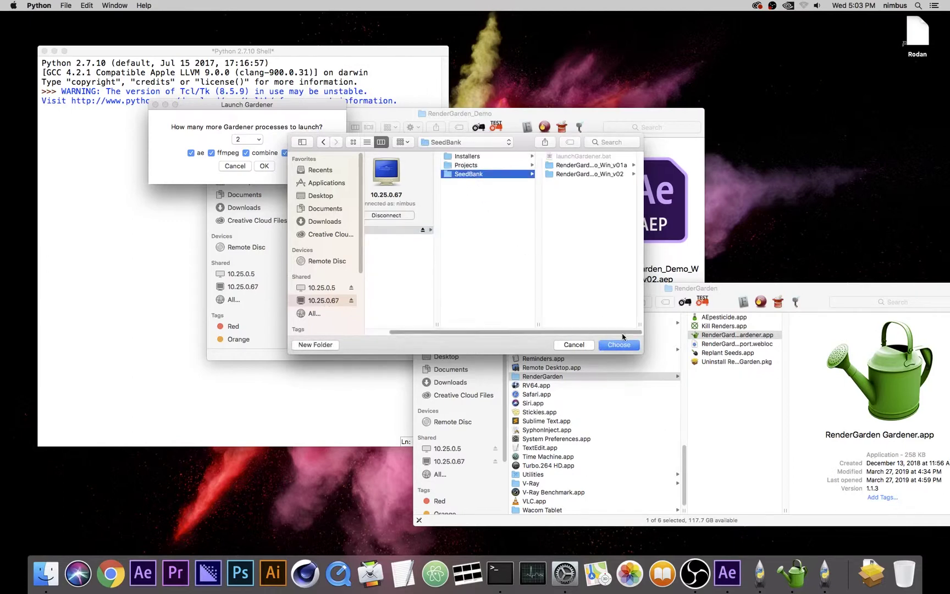
{"action": "left_click", "coordinate": [627, 347]}
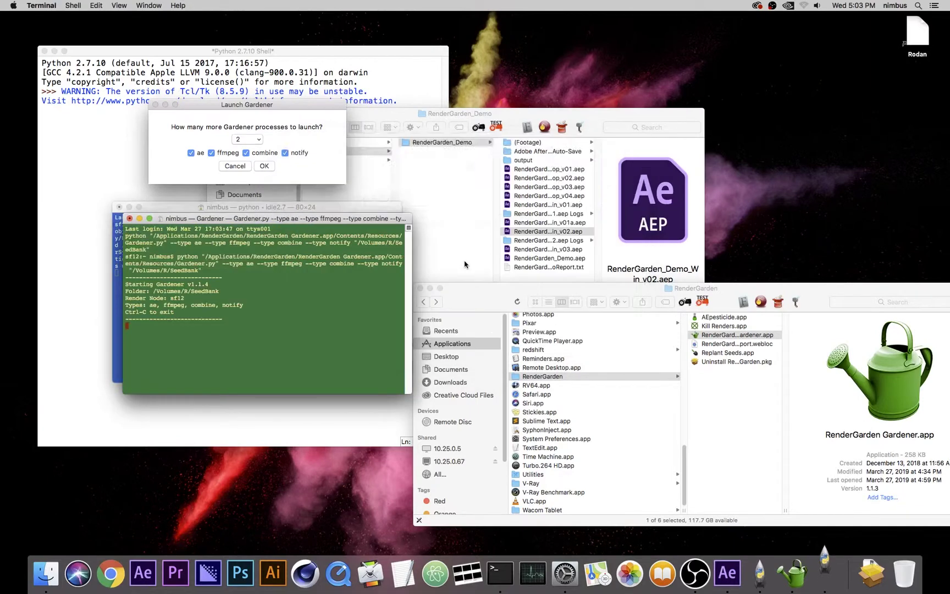
{"action": "left_click", "coordinate": [549, 189]}
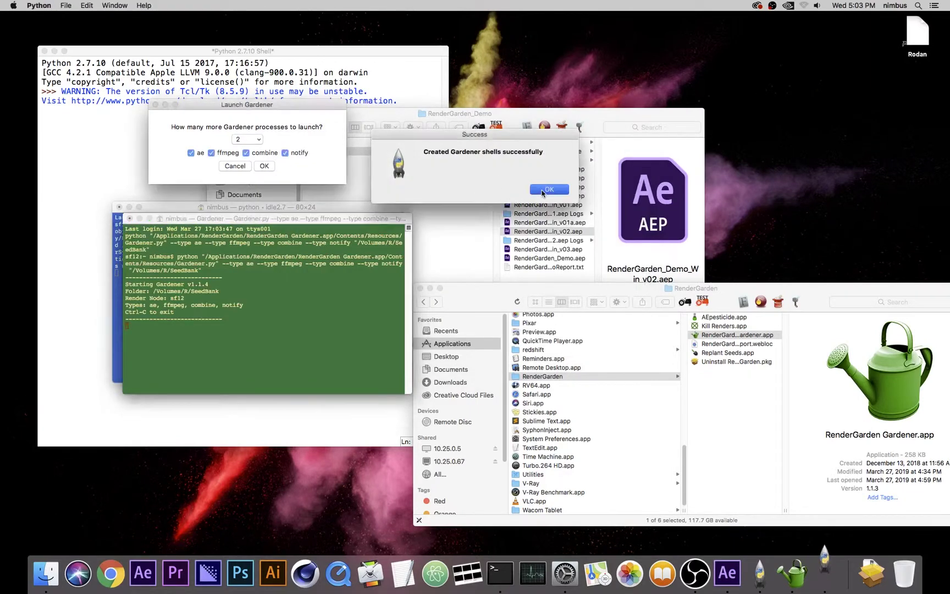
Arrange the two Gardener Terminal windows one above the other so both logs can be read
{"action": "left_click_drag", "start_coordinate": [302, 225], "coordinate": [286, 55]}
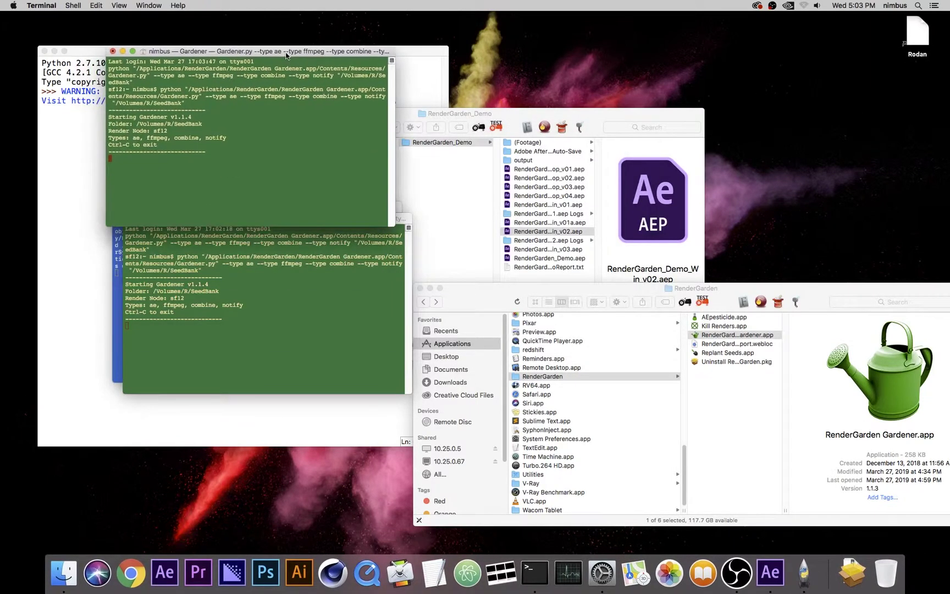
{"action": "left_click", "coordinate": [319, 232]}
{"action": "left_click_drag", "start_coordinate": [320, 222], "coordinate": [301, 266]}
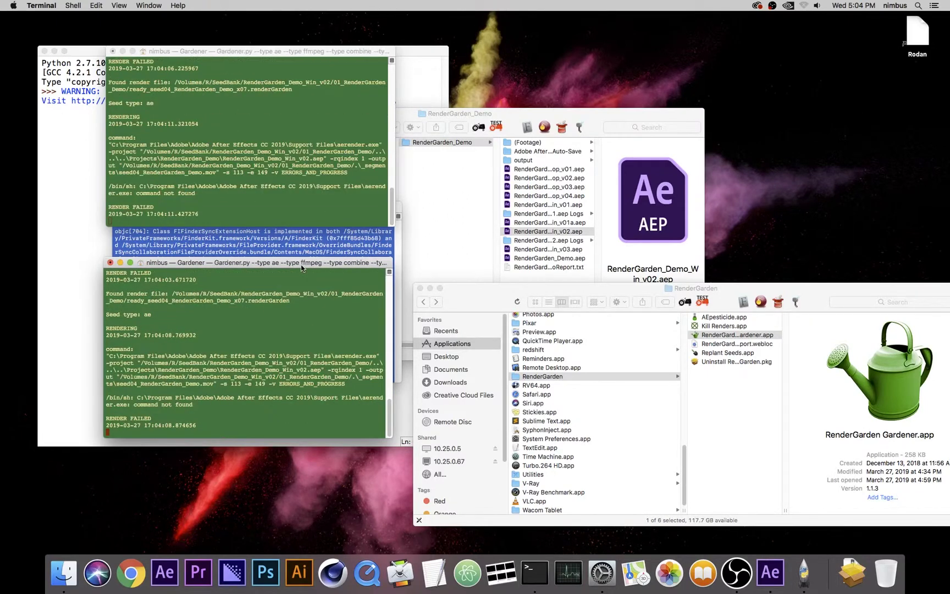
Cancel the running render in each of the two Gardener Terminal windows
{"action": "key", "text": "ctrl+c"}
{"action": "left_click", "coordinate": [250, 216]}
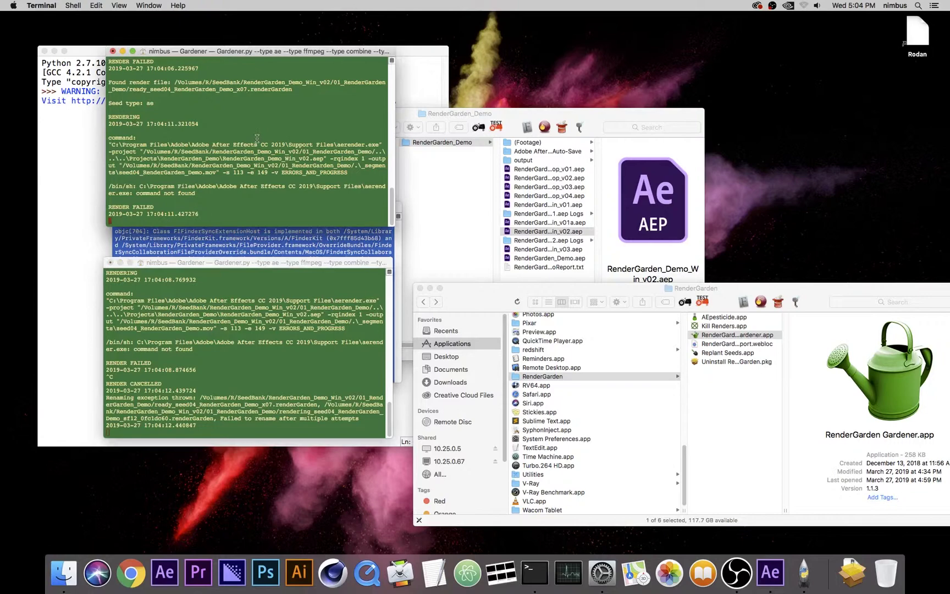
{"action": "key", "text": "ctrl+c"}
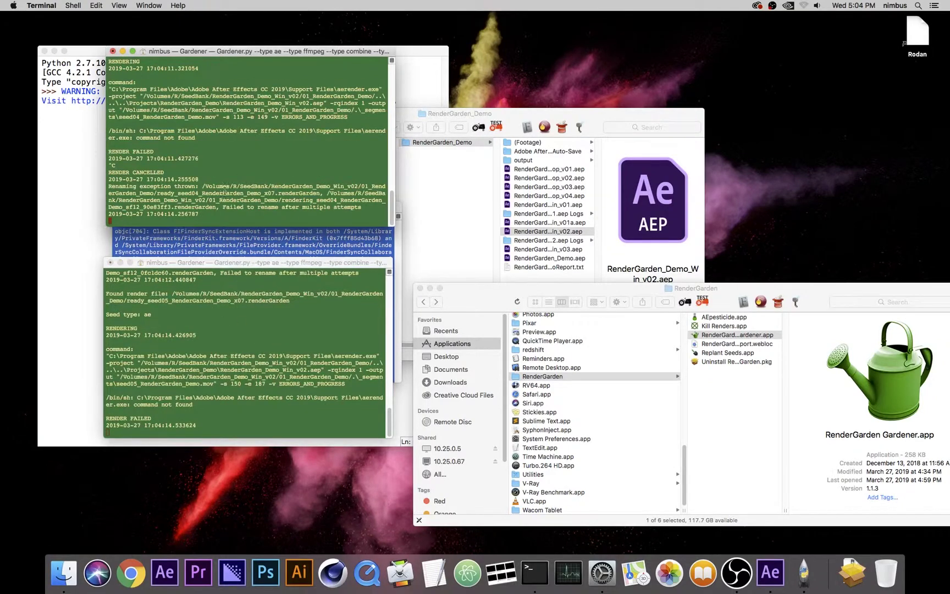
Exit the Gardener process in each of the two Terminal windows and close both windows
{"action": "key", "text": "ctrl+c"}
{"action": "key", "text": "Return"}
{"action": "key", "text": "Return"}
{"action": "left_click", "coordinate": [208, 330]}
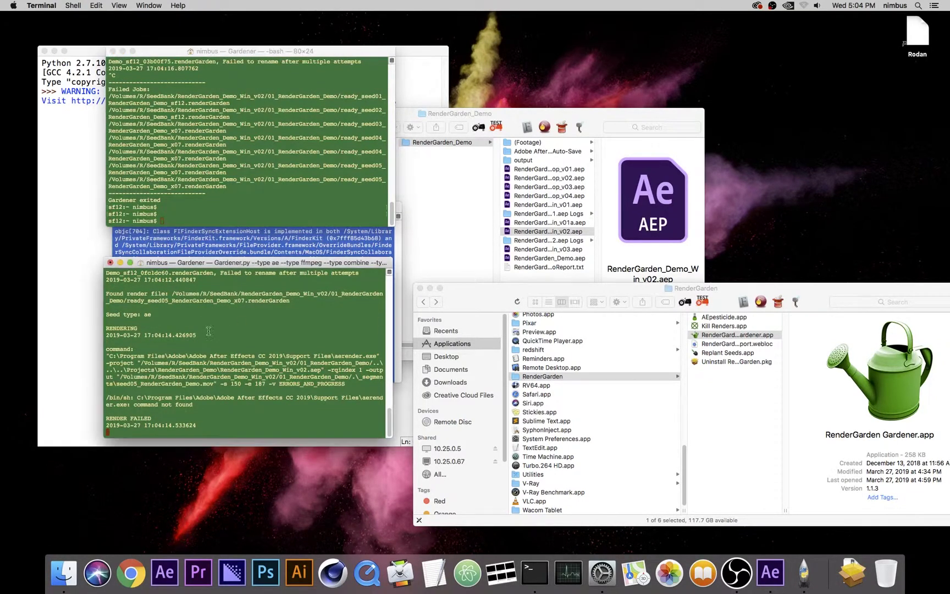
{"action": "key", "text": "ctrl+c"}
{"action": "key", "text": "Return"}
{"action": "key", "text": "Return"}
{"action": "key", "text": "Return"}
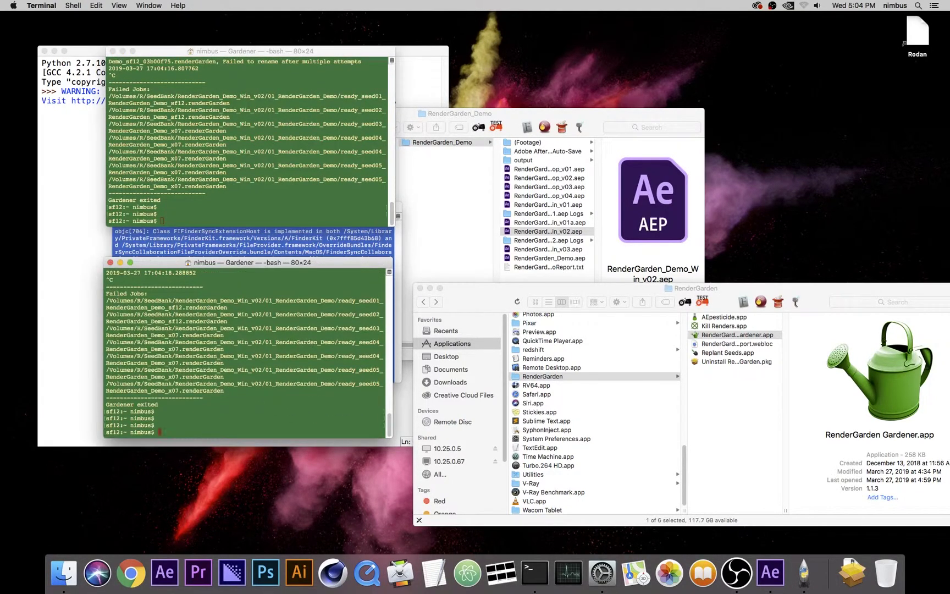
{"action": "left_click", "coordinate": [111, 263]}
{"action": "left_click", "coordinate": [113, 51]}
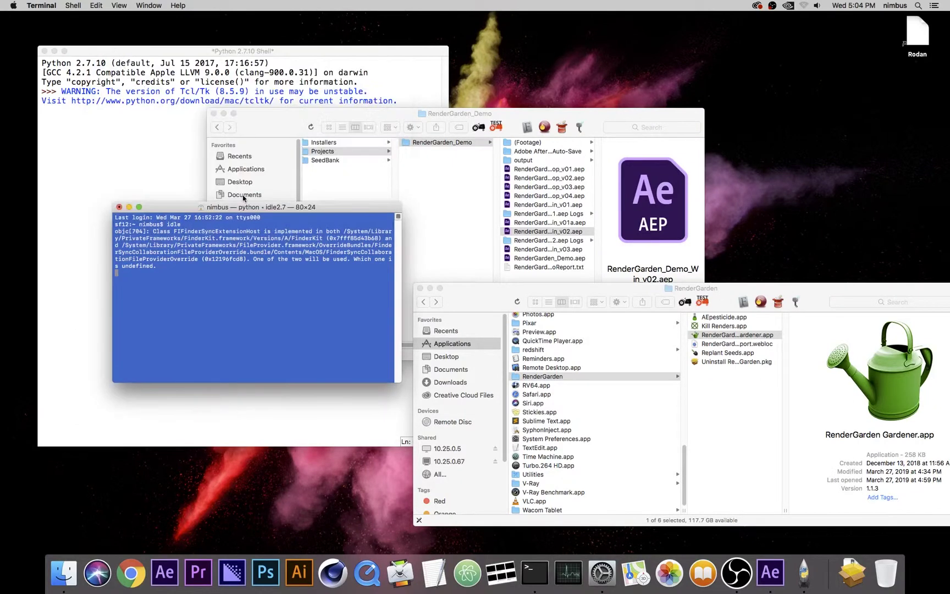
Reopen Gardener.py from the recent files list in IDLE
{"action": "left_click", "coordinate": [292, 86]}
{"action": "left_click", "coordinate": [65, 6]}
{"action": "mouse_move", "coordinate": [104, 46]}
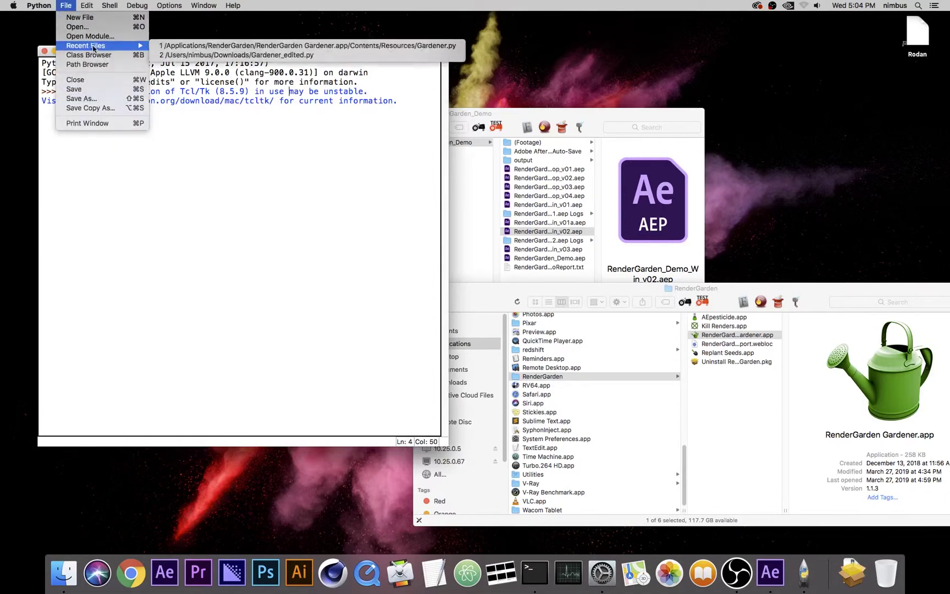
{"action": "left_click", "coordinate": [220, 48]}
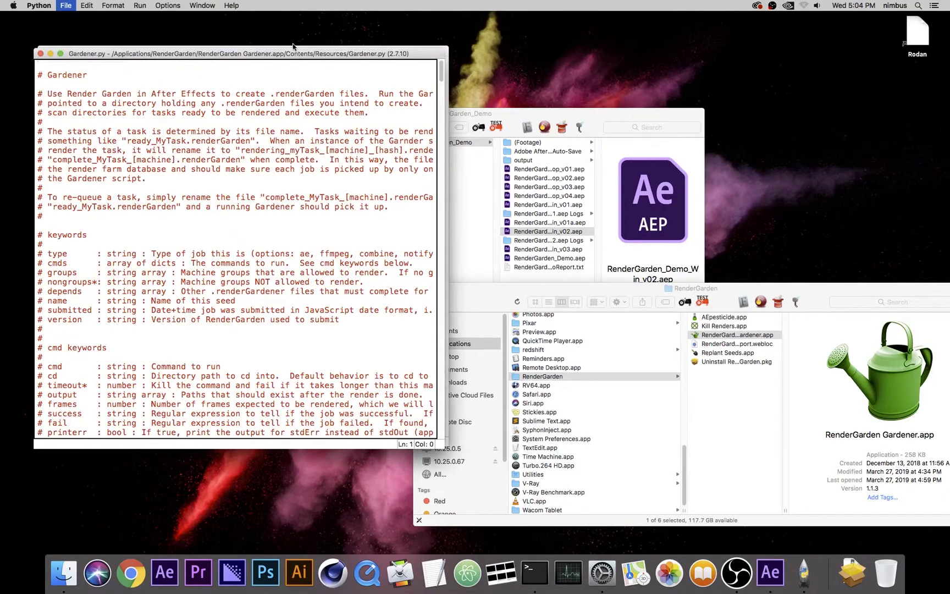
Widen the Gardener.py window and review the Mac and Windows path pairs in convertPathsDicts
{"action": "left_click_drag", "start_coordinate": [302, 53], "coordinate": [378, 63]}
{"action": "scroll", "coordinate": [519, 90], "scroll_direction": "down", "scroll_amount": 2}
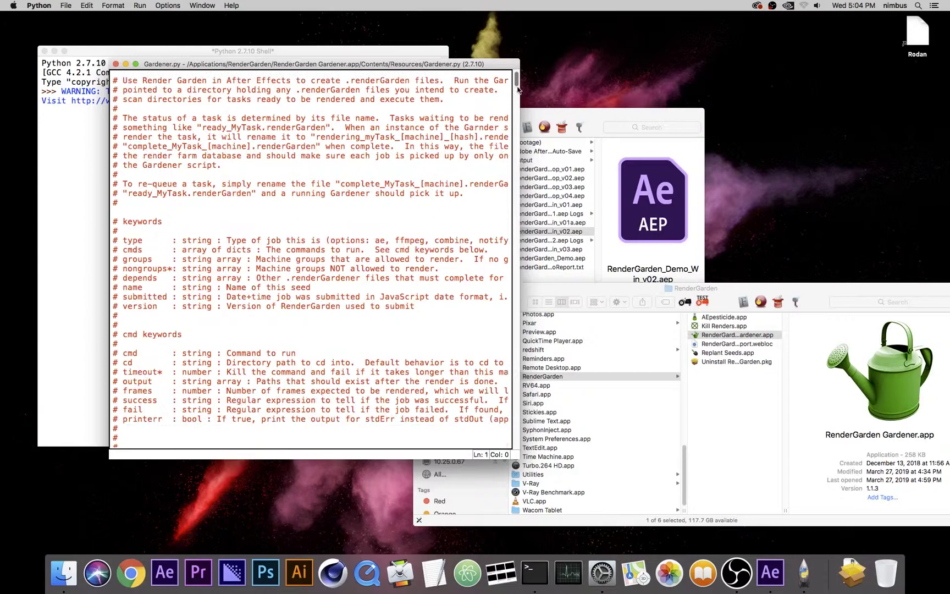
{"action": "left_click_drag", "start_coordinate": [518, 90], "coordinate": [512, 126]}
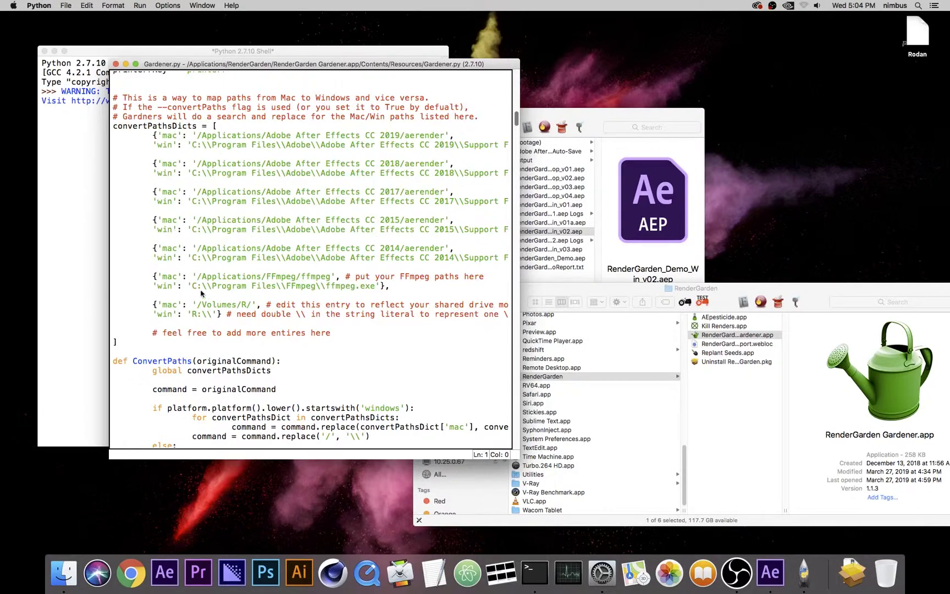
{"action": "scroll", "coordinate": [201, 293], "scroll_direction": "down", "scroll_amount": 3}
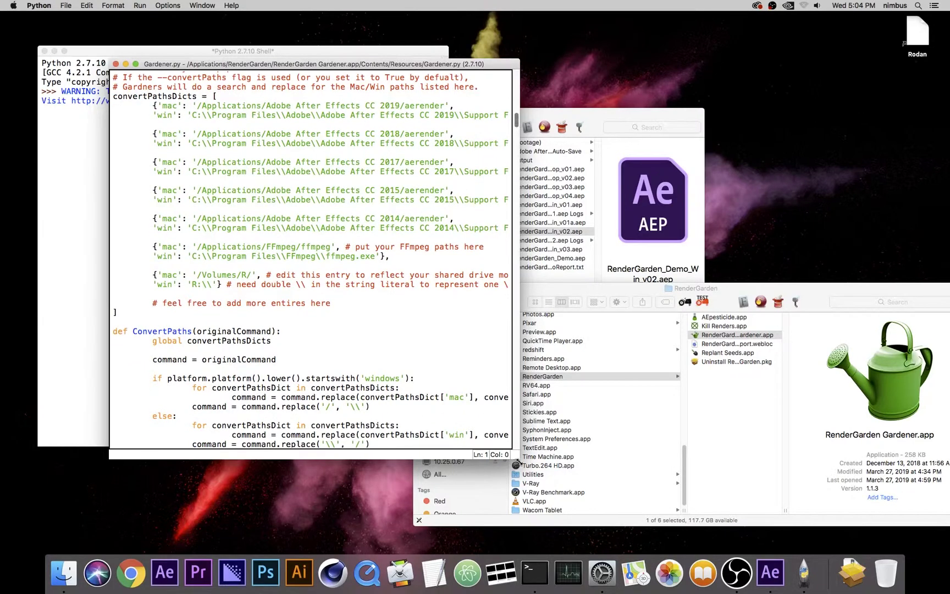
{"action": "left_click_drag", "start_coordinate": [519, 458], "coordinate": [803, 456]}
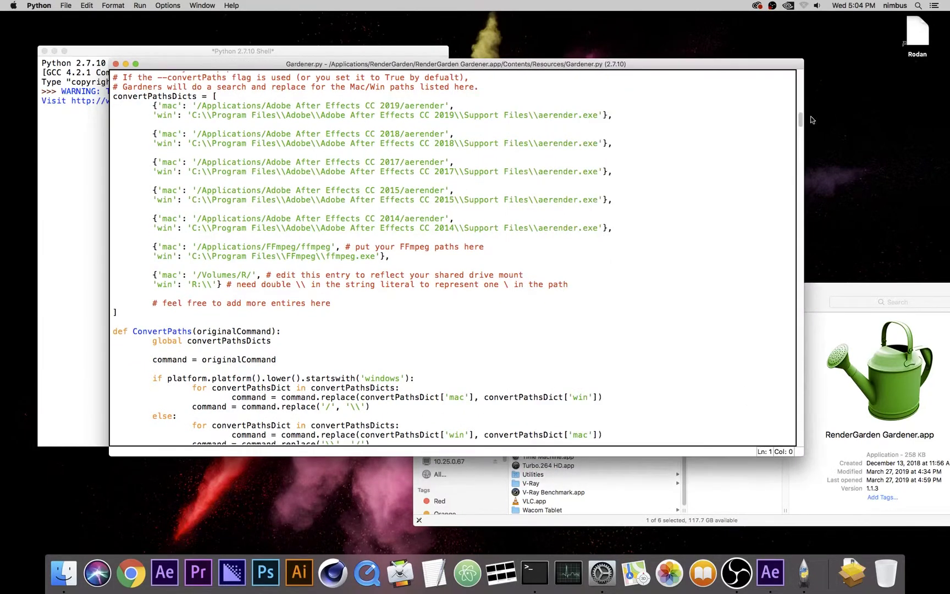
Set convertPaths to True below the option parser in Gardener.py, then save and close the script
{"action": "left_click_drag", "start_coordinate": [801, 125], "coordinate": [782, 305]}
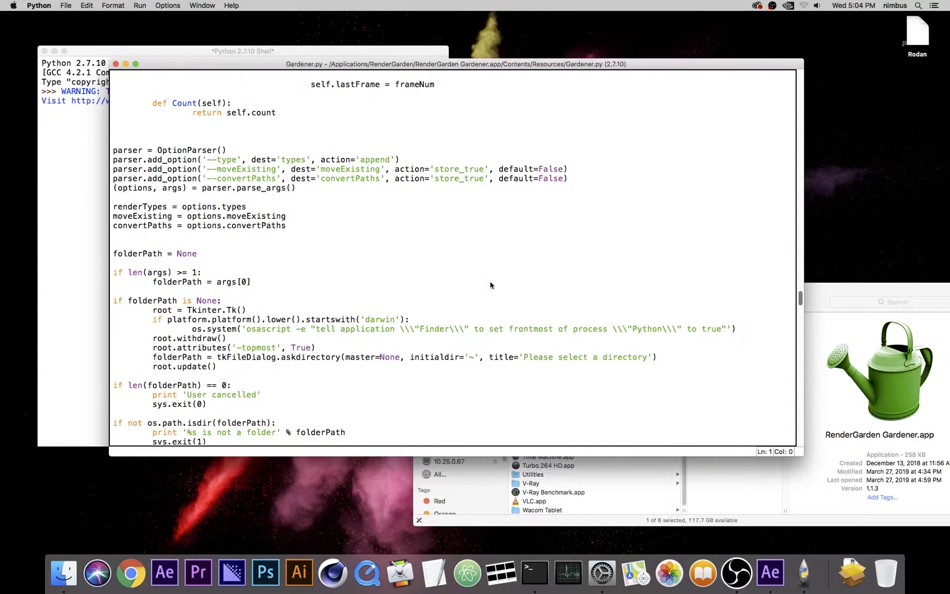
{"action": "left_click", "coordinate": [196, 226]}
{"action": "left_click_drag", "start_coordinate": [189, 230], "coordinate": [286, 230]}
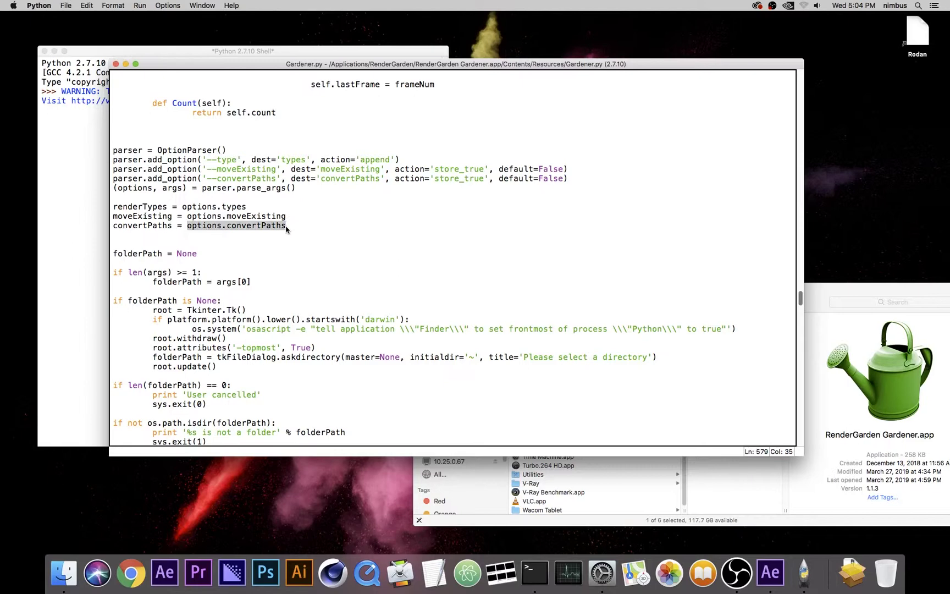
{"action": "type", "text": "True"}
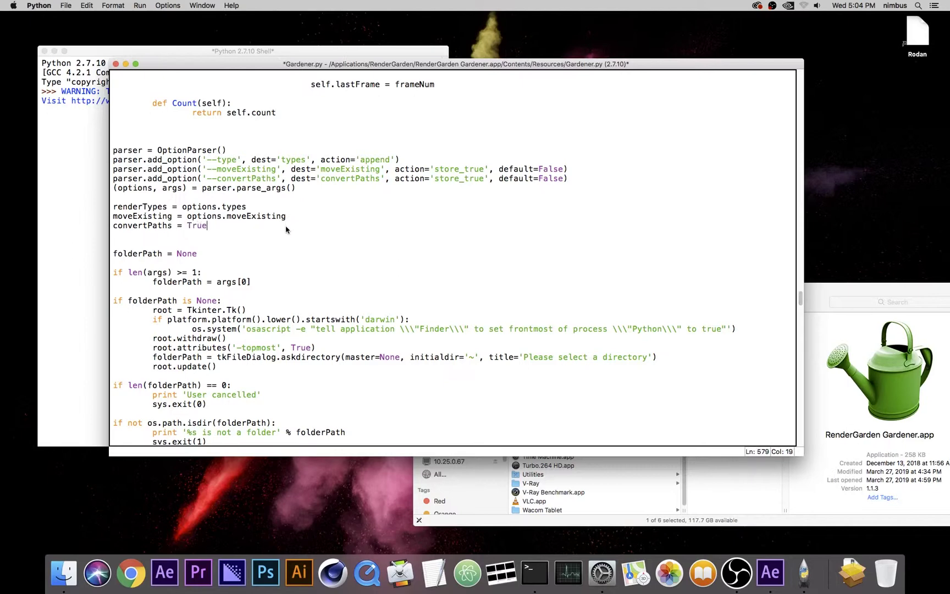
{"action": "left_click", "coordinate": [116, 64]}
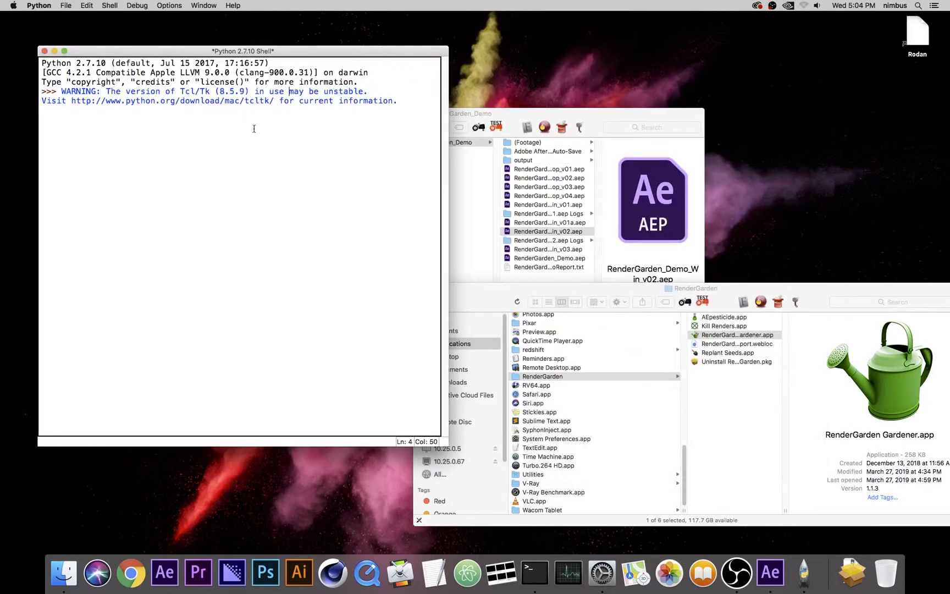
Launch 2 processes from RenderGarden Gardener.app with ae, ffmpeg, combine and notify enabled, watching the SeedBank folder on the R share
{"action": "left_click_drag", "start_coordinate": [514, 292], "coordinate": [416, 256]}
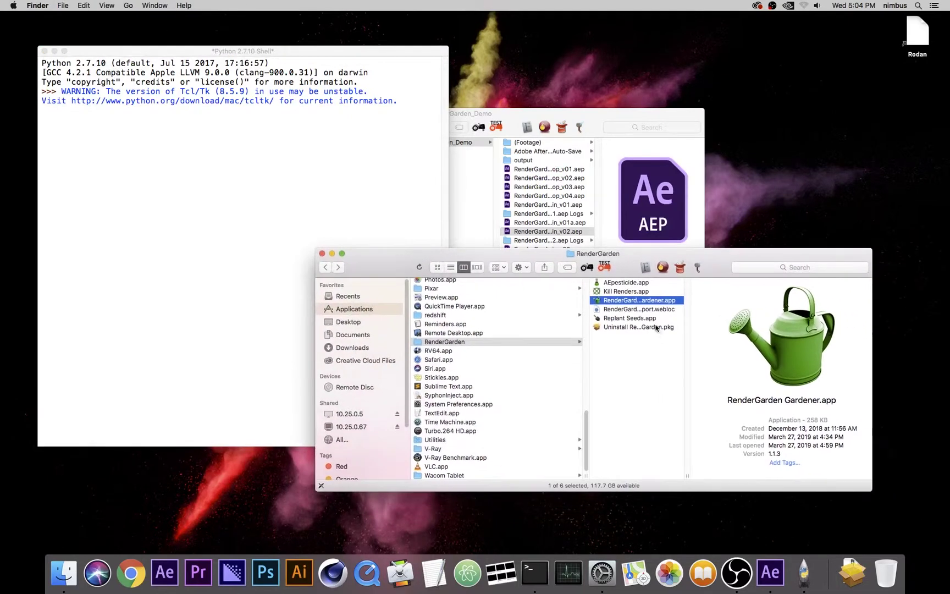
{"action": "double_click", "coordinate": [654, 304]}
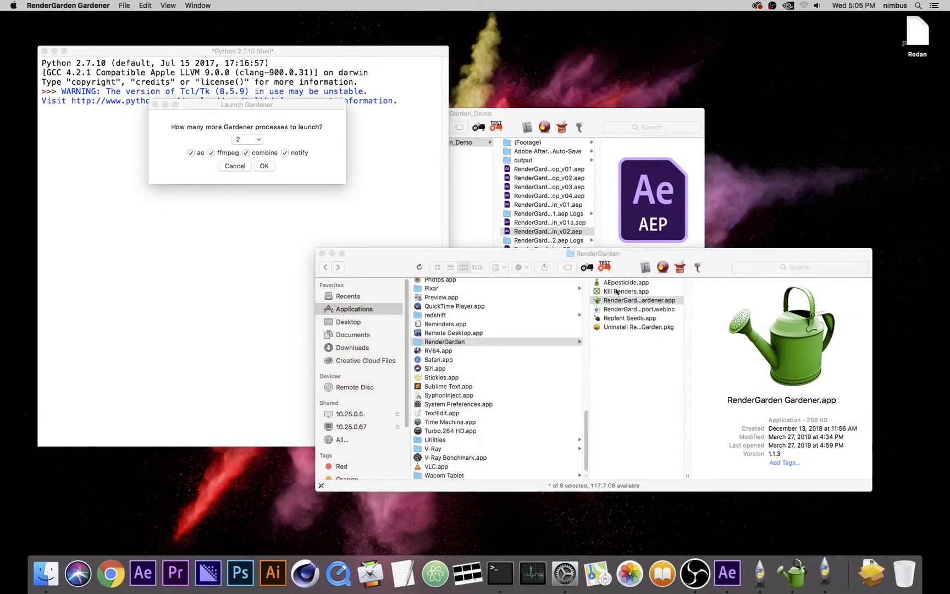
{"action": "left_click", "coordinate": [264, 167]}
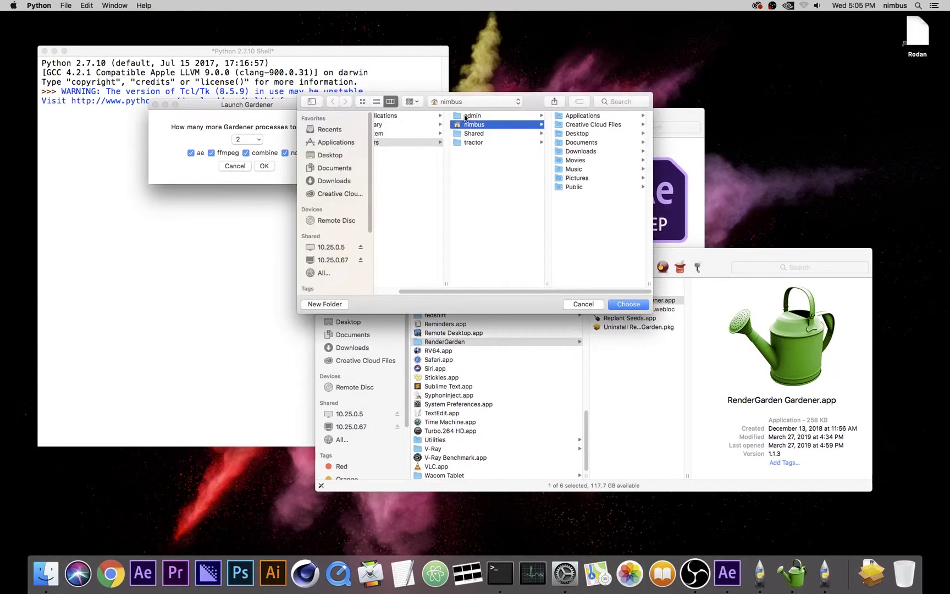
{"action": "left_click", "coordinate": [333, 260]}
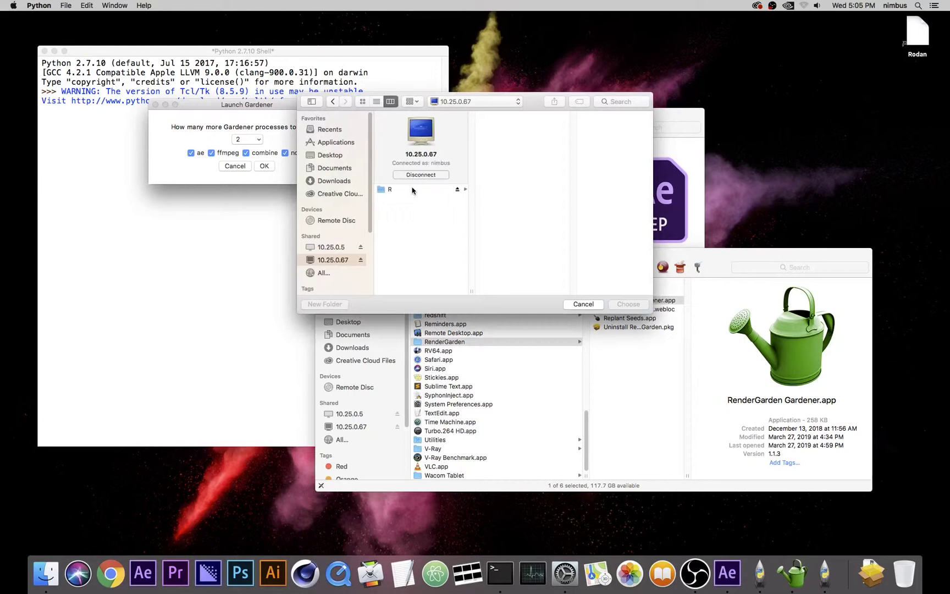
{"action": "left_click", "coordinate": [545, 133]}
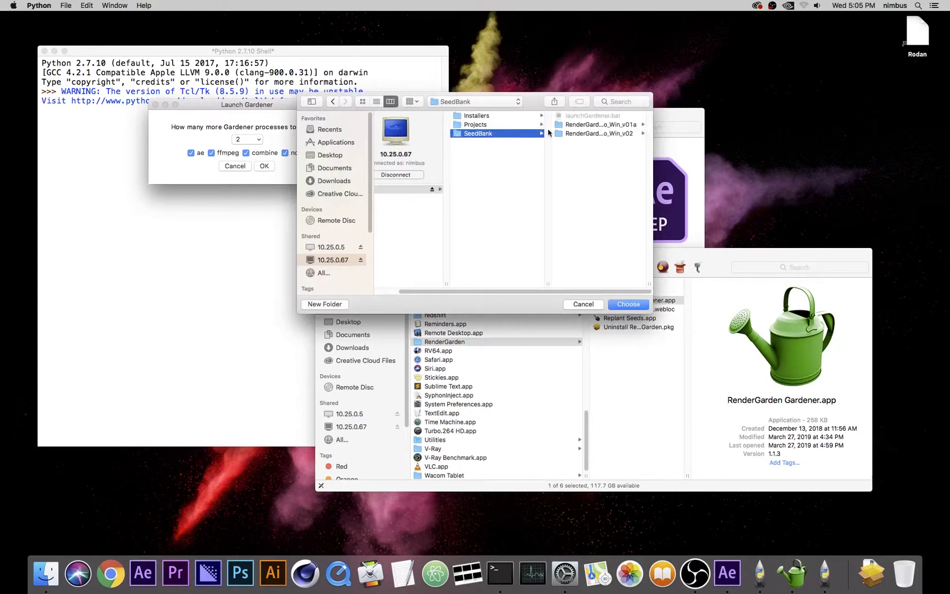
{"action": "left_click", "coordinate": [632, 305]}
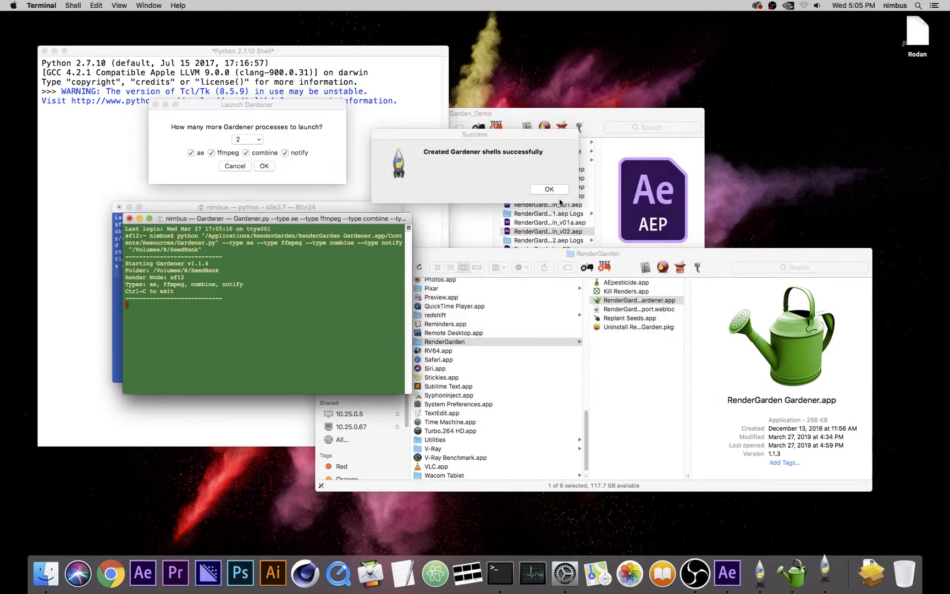
{"action": "left_click", "coordinate": [549, 189]}
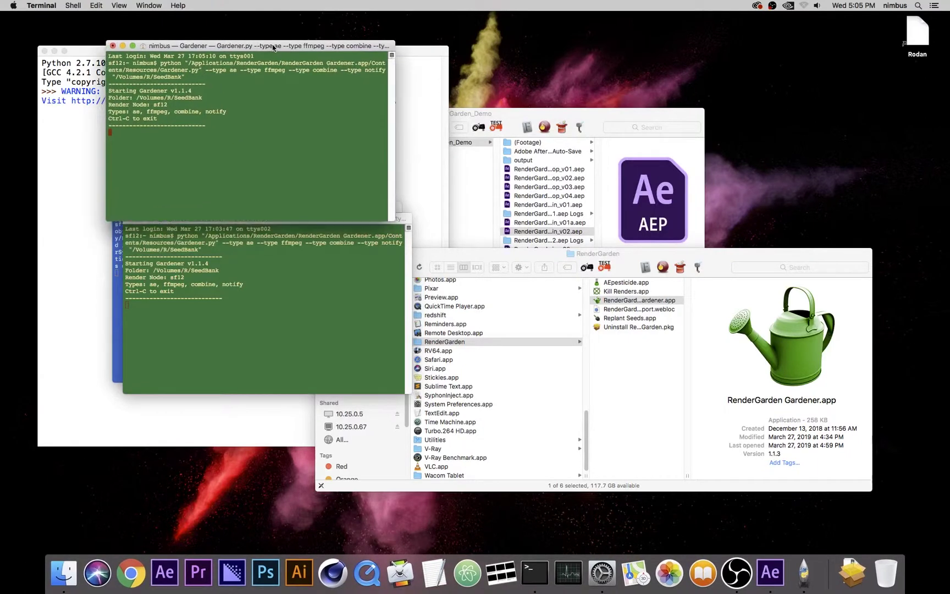
Separate the two Gardener Terminal windows vertically and enlarge the first one's text by three sizes
{"action": "left_click_drag", "start_coordinate": [294, 237], "coordinate": [283, 267]}
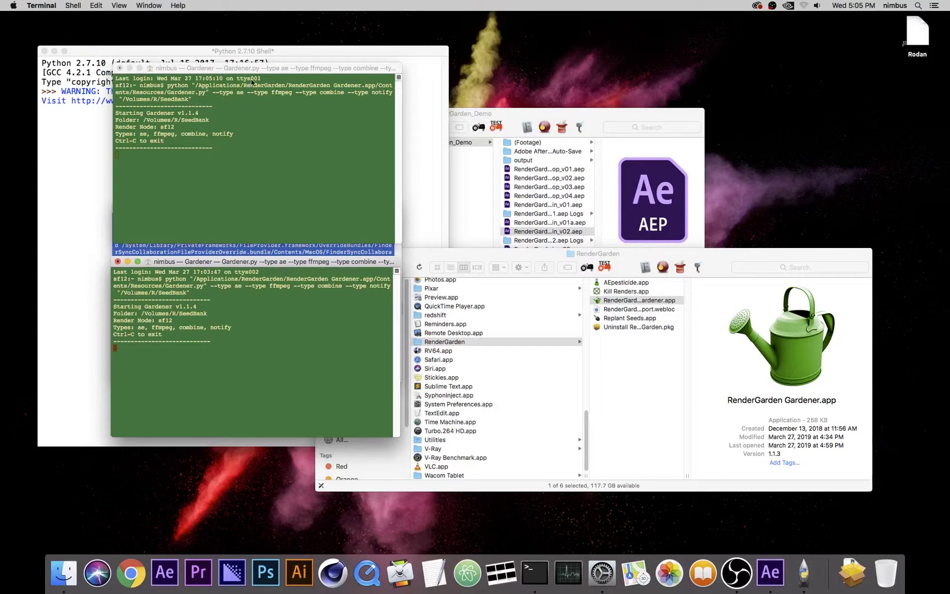
{"action": "left_click_drag", "start_coordinate": [256, 66], "coordinate": [251, 56]}
{"action": "left_click", "coordinate": [118, 5]}
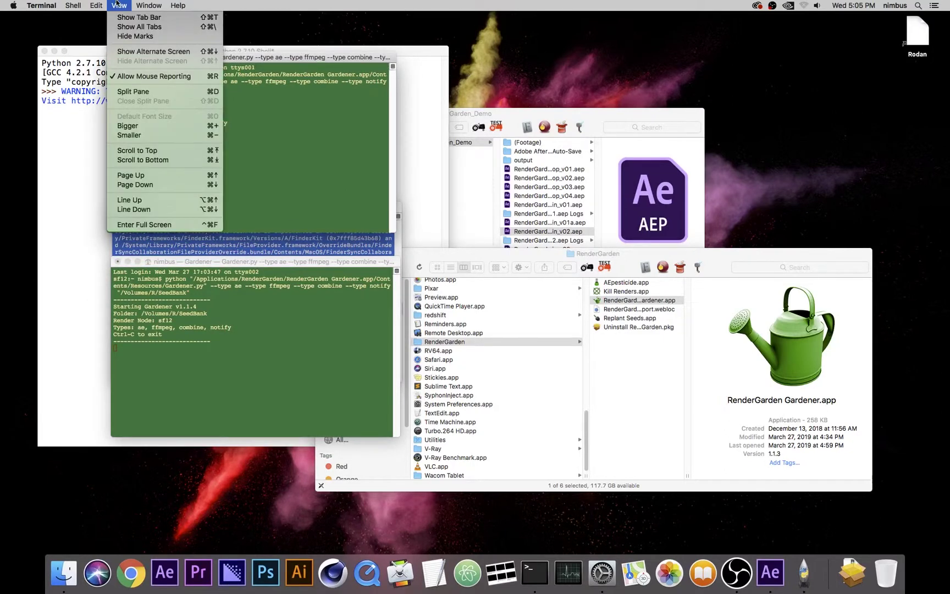
{"action": "left_click", "coordinate": [118, 5]}
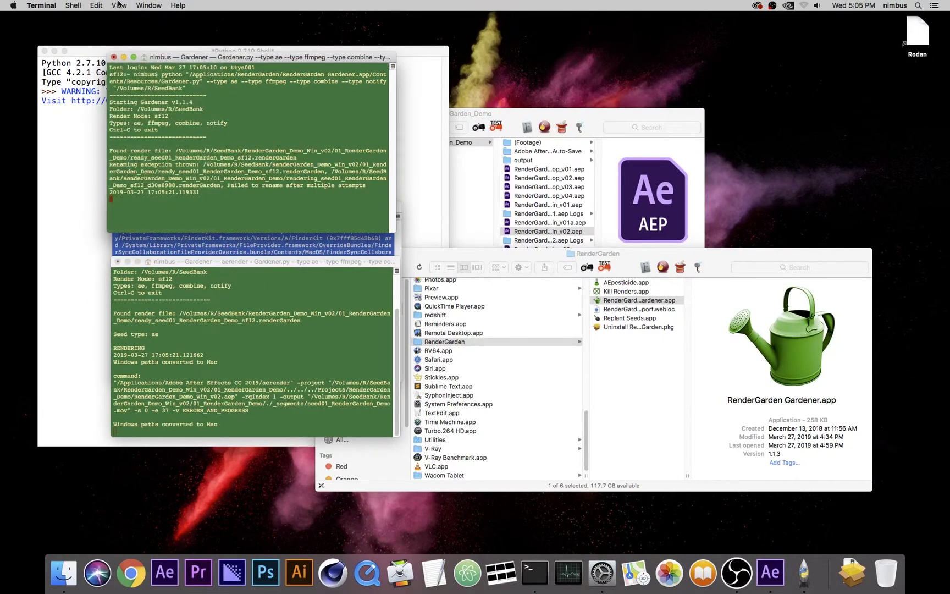
{"action": "key", "text": "super+plus"}
{"action": "key", "text": "super+plus"}
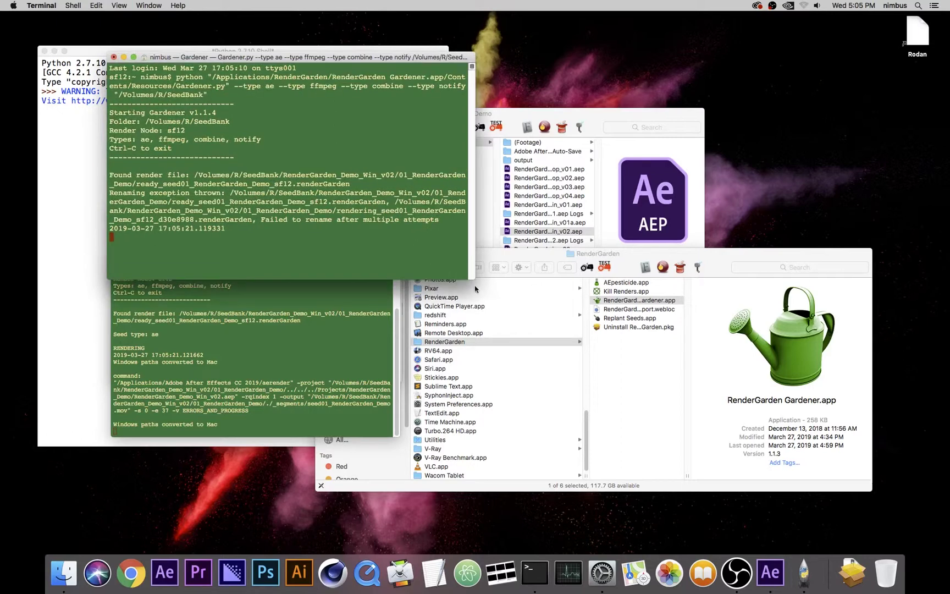
{"action": "left_click_drag", "start_coordinate": [384, 60], "coordinate": [378, 48]}
{"action": "key", "text": "super+plus"}
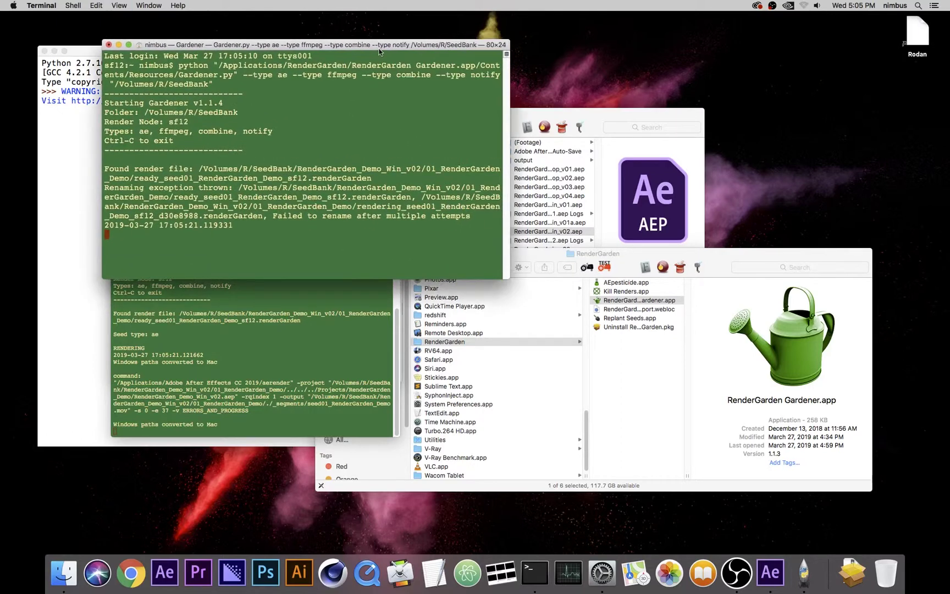
Enlarge the second Gardener window's text to match and place it directly beneath the first
{"action": "left_click", "coordinate": [351, 335]}
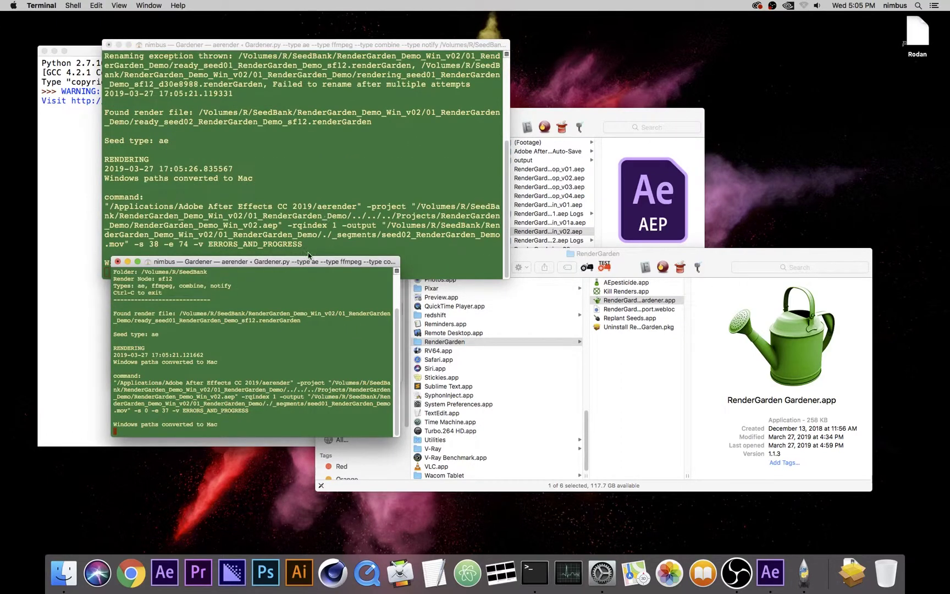
{"action": "left_click_drag", "start_coordinate": [316, 265], "coordinate": [308, 309]}
{"action": "key", "text": "super+plus"}
{"action": "key", "text": "super+plus"}
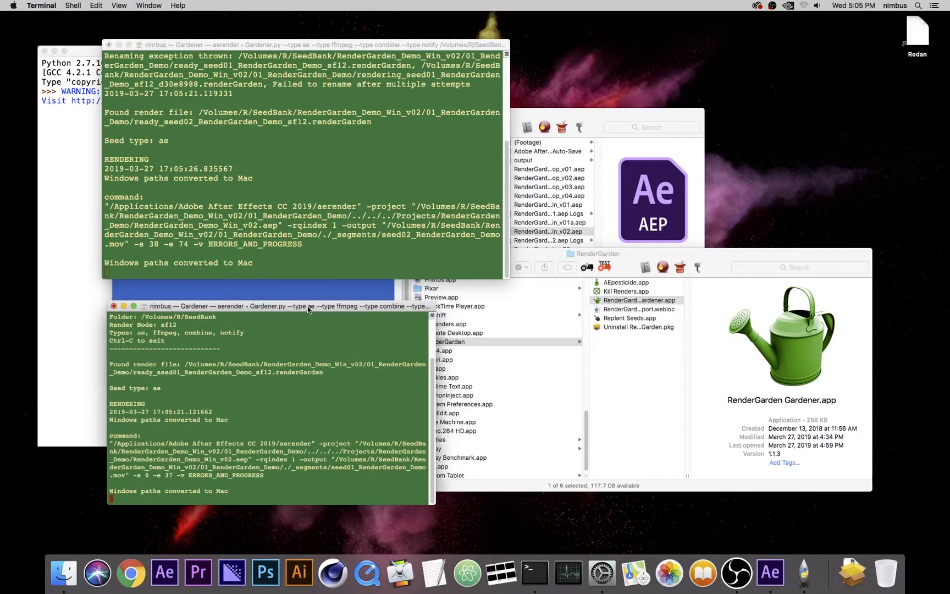
{"action": "left_click_drag", "start_coordinate": [308, 310], "coordinate": [298, 292]}
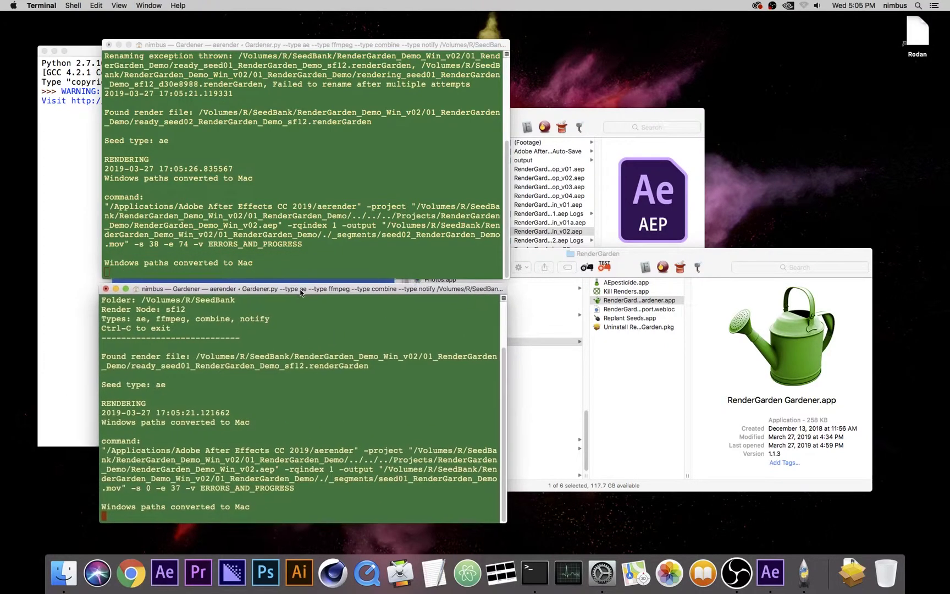
Monitor the renders in Activity Monitor, showing the process list, CPU history and network activity
{"action": "left_click", "coordinate": [209, 262]}
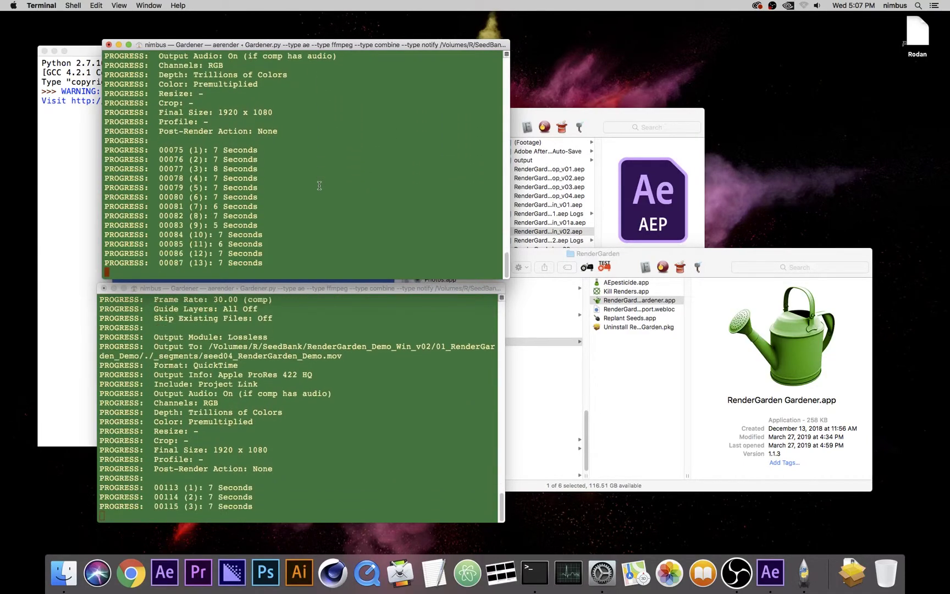
{"action": "key", "text": "super+1"}
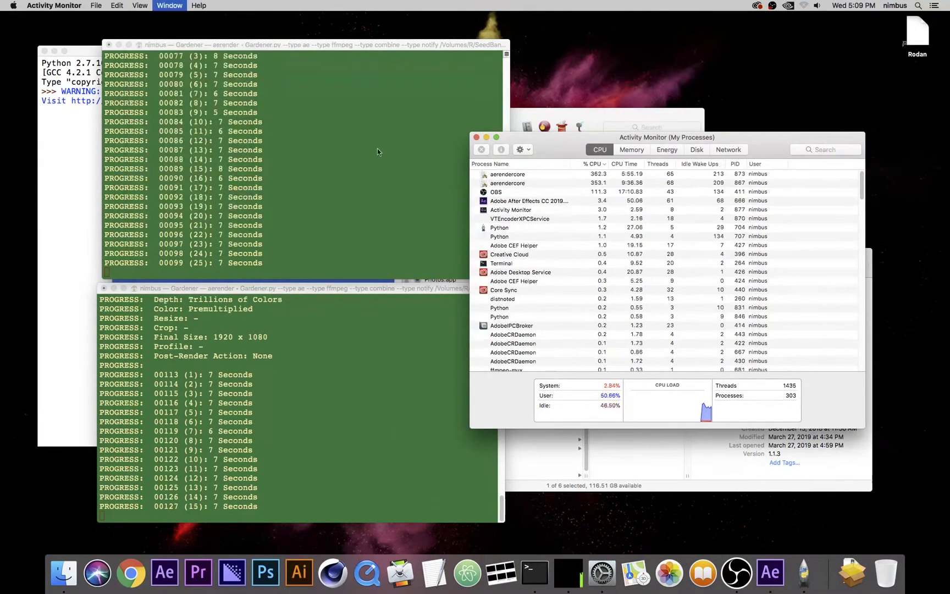
{"action": "key", "text": "super+3"}
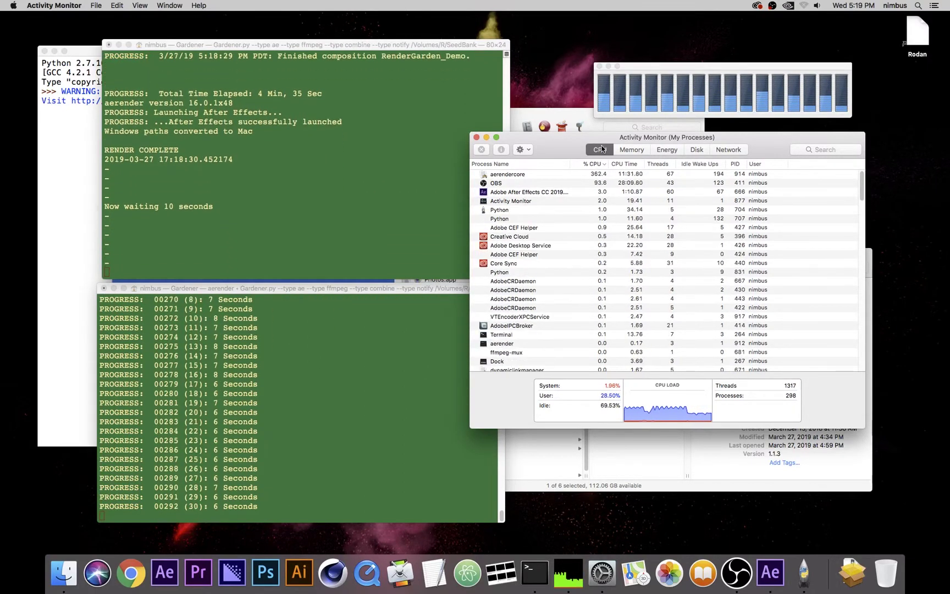
{"action": "left_click", "coordinate": [737, 151]}
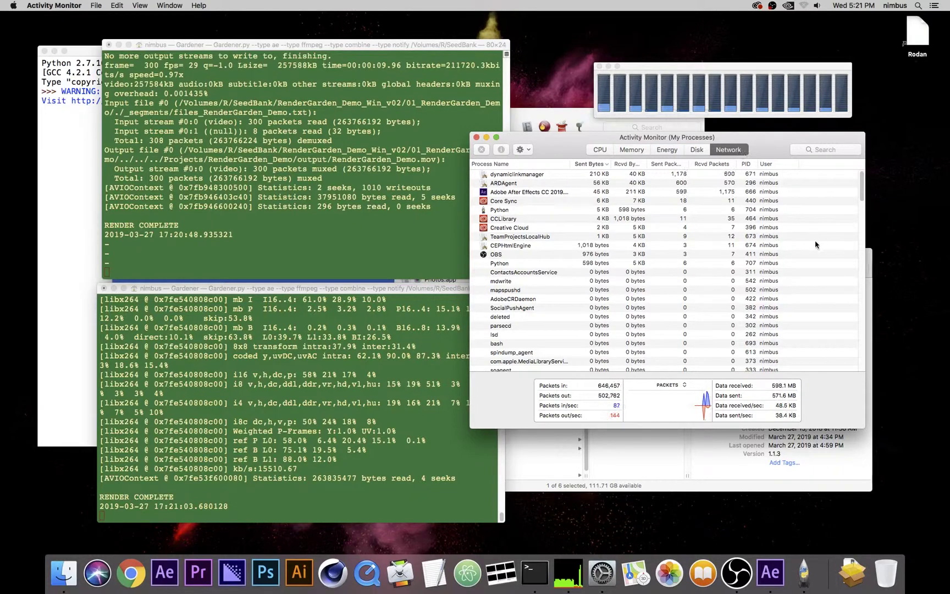
Stop both Gardeners after their renders and close their Terminal windows
{"action": "left_click", "coordinate": [418, 100]}
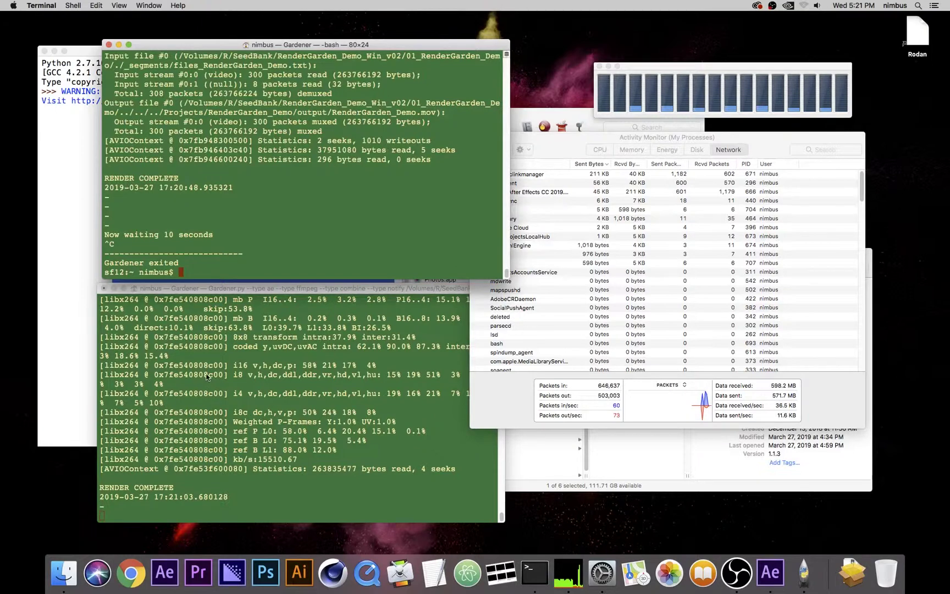
{"action": "key", "text": "super+w"}
{"action": "key", "text": "ctrl+c"}
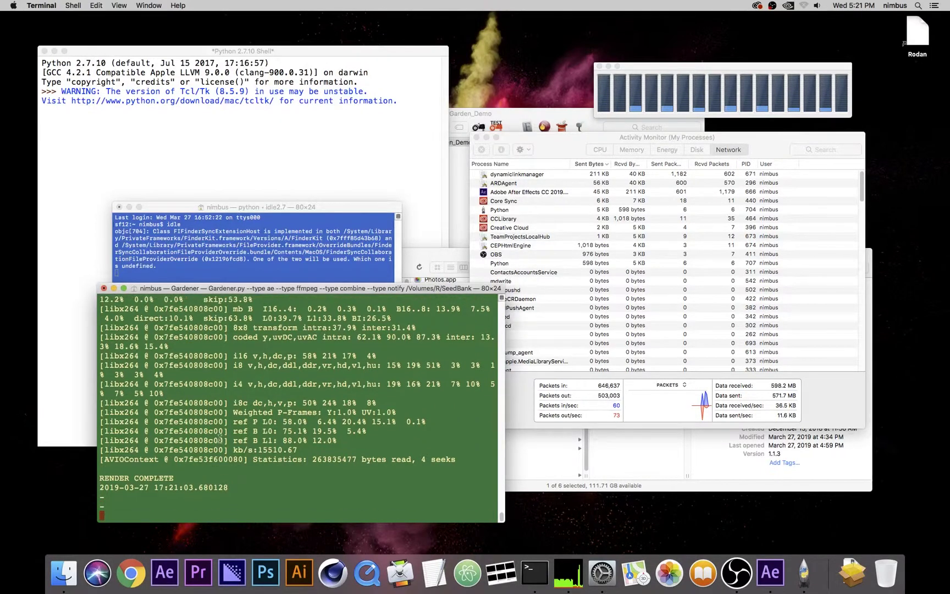
{"action": "key", "text": "super+w"}
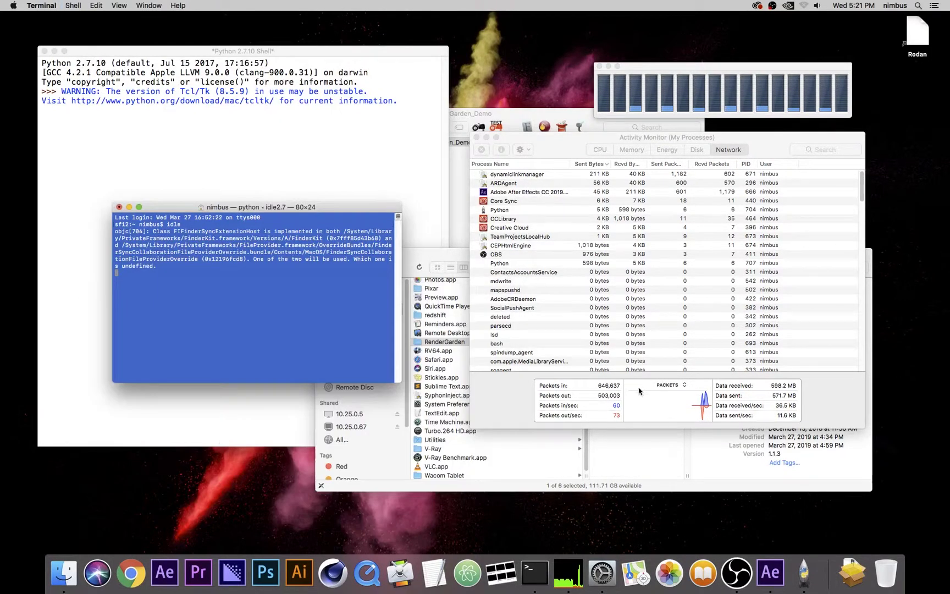
Switch to the Sharing pane of System Preferences and hide all other applications
{"action": "left_click_drag", "start_coordinate": [533, 135], "coordinate": [525, 129]}
{"action": "left_click", "coordinate": [602, 573]}
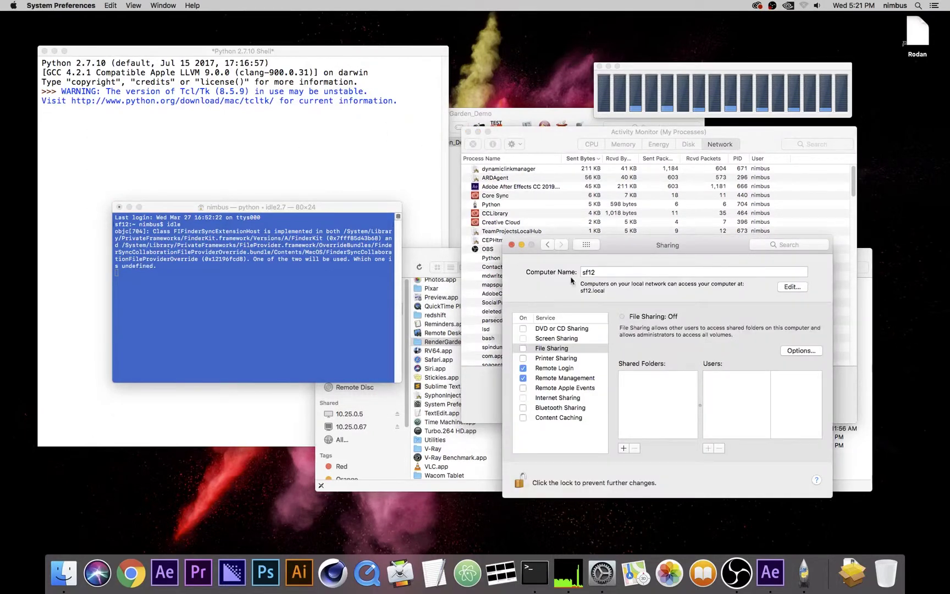
{"action": "left_click", "coordinate": [61, 5]}
{"action": "left_click", "coordinate": [60, 58]}
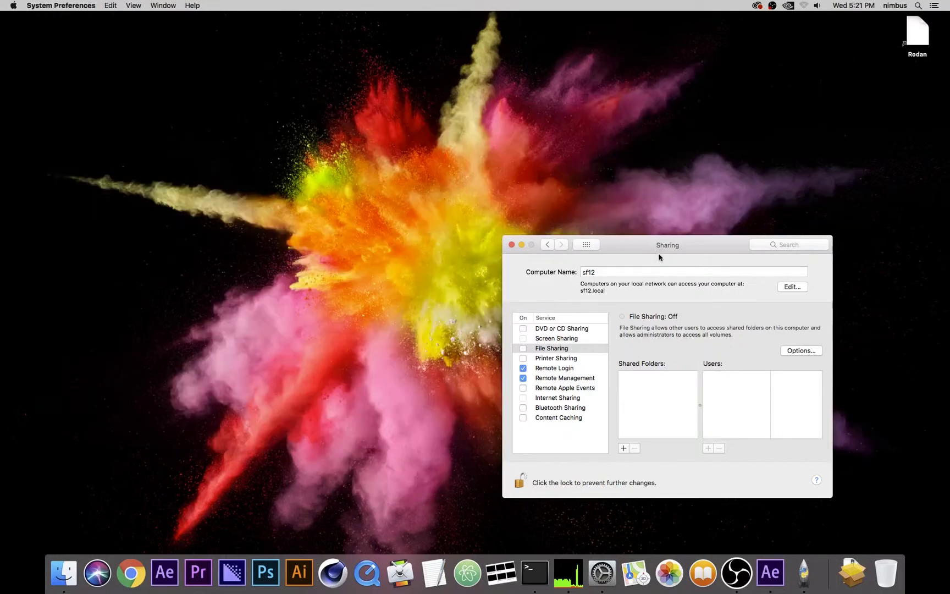
{"action": "left_click_drag", "start_coordinate": [658, 252], "coordinate": [605, 241]}
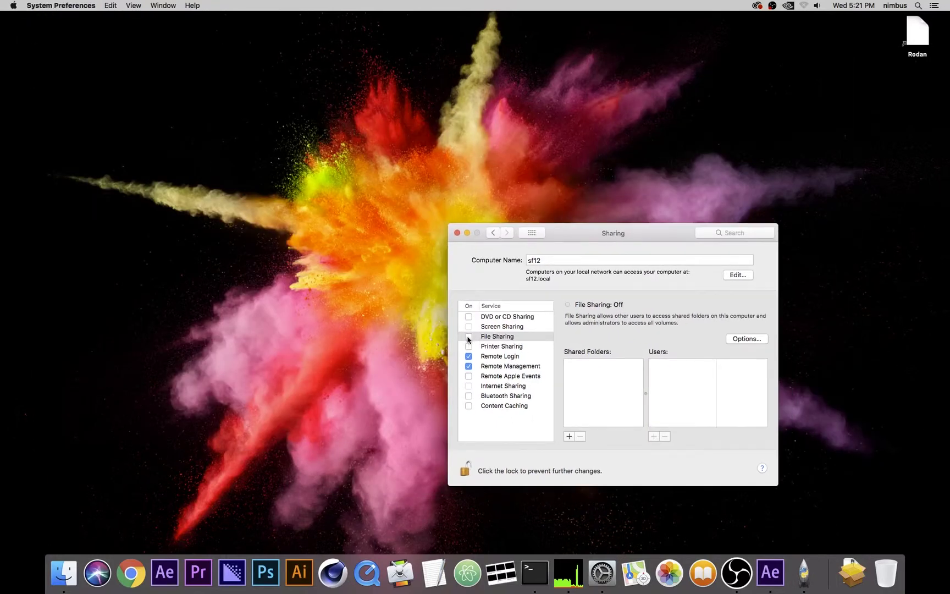
Inspect the File Sharing options for SMB and AFP, then close them without changes
{"action": "left_click", "coordinate": [751, 338]}
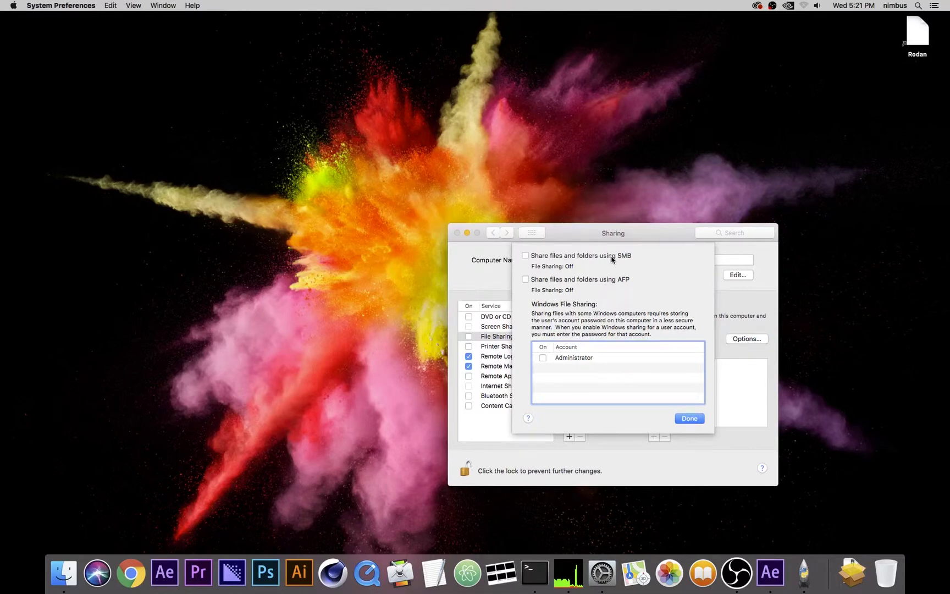
{"action": "left_click", "coordinate": [690, 418]}
{"action": "left_click_drag", "start_coordinate": [598, 235], "coordinate": [608, 234]}
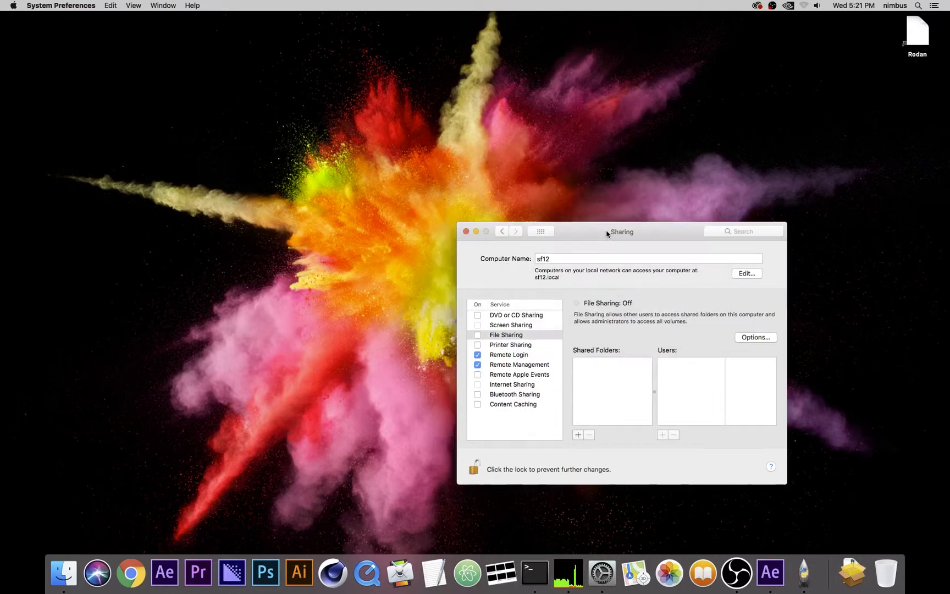